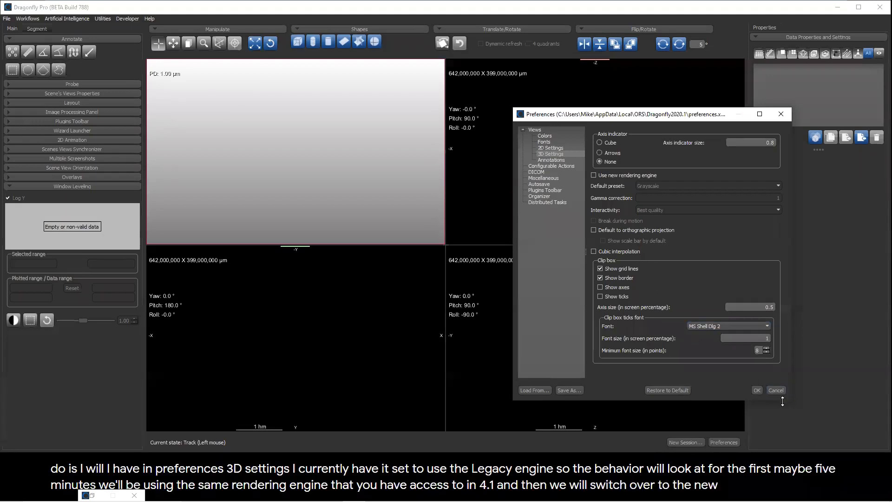
# Step: Dismiss the preferences without changes and bring up the Organizer
pyautogui.click(775, 390)
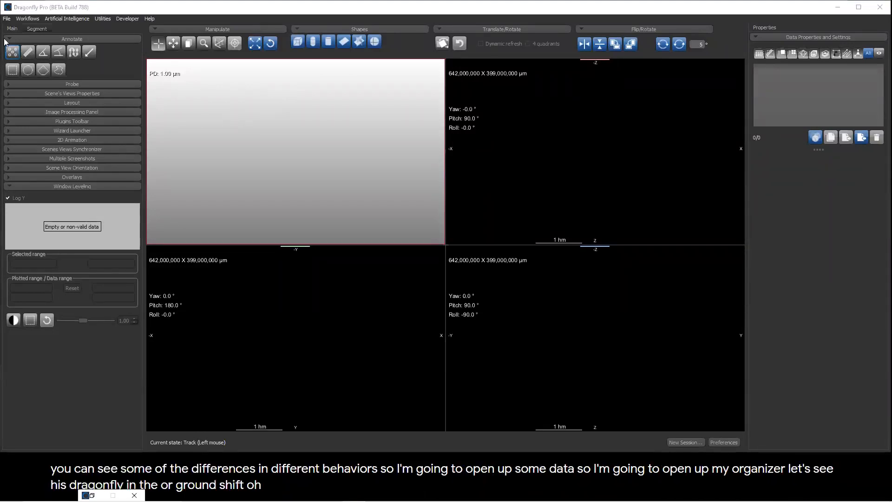
pyautogui.click(6, 19)
pyautogui.click(29, 65)
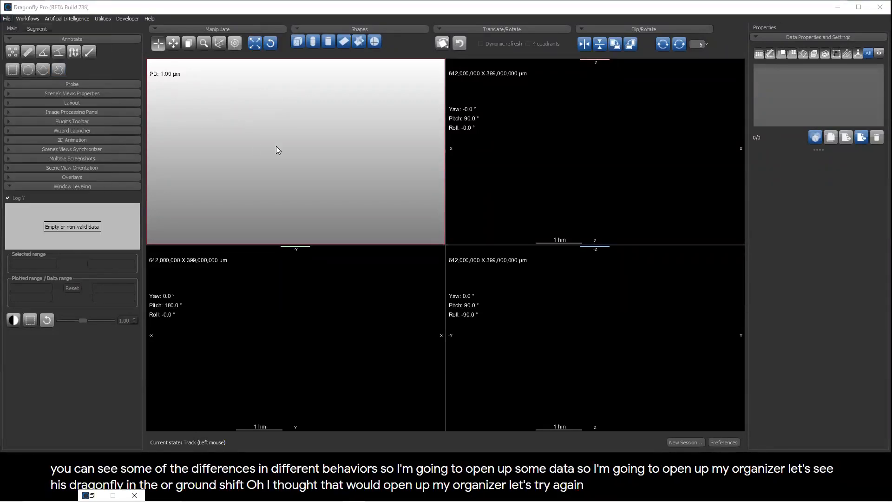
pyautogui.click(91, 495)
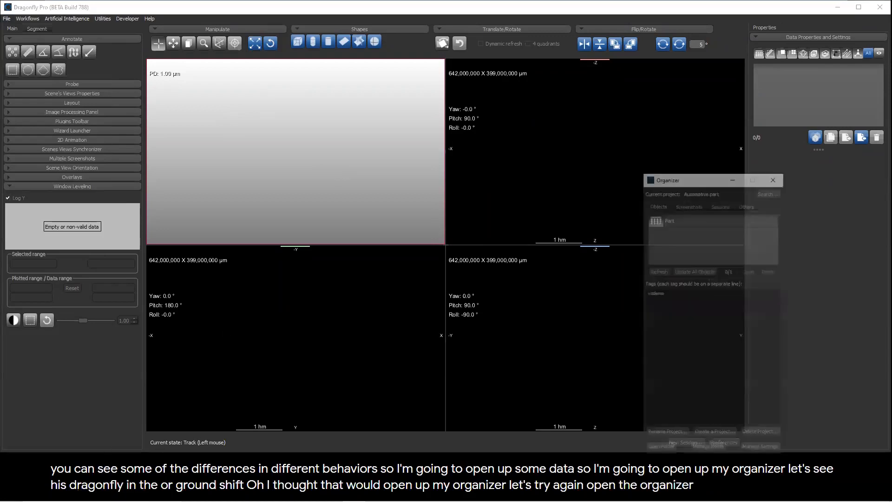
pyautogui.moveTo(769, 140); pyautogui.dragTo(626, 90)
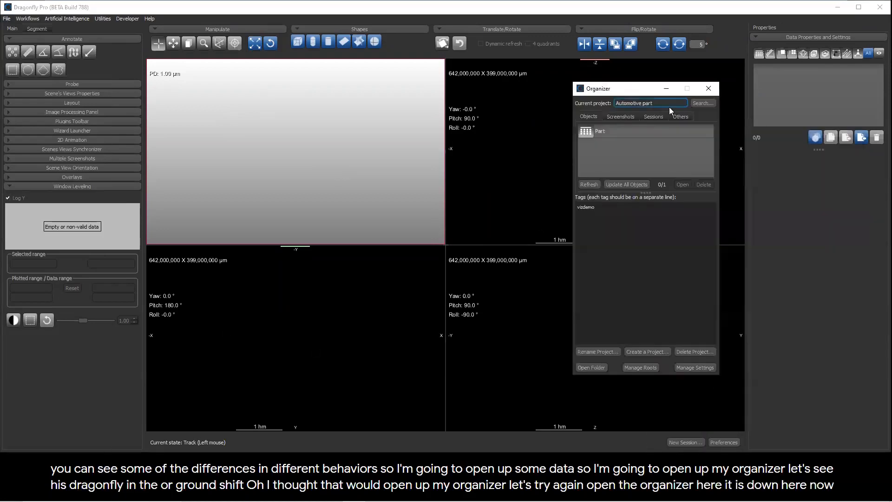
# Step: Search the local projects for the text "vizdemo" and make "(Rigaku) Denim" the current project
pyautogui.click(702, 103)
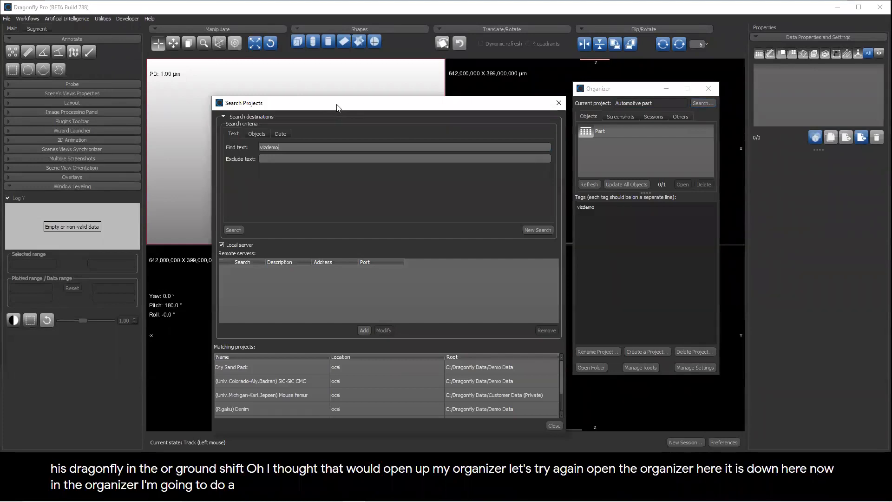
pyautogui.moveTo(337, 108); pyautogui.dragTo(217, 49)
pyautogui.click(114, 172)
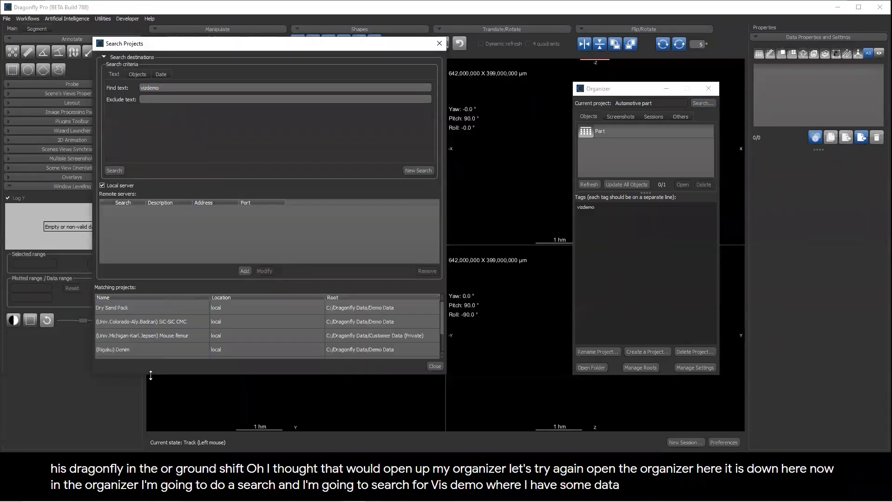
pyautogui.moveTo(151, 375); pyautogui.dragTo(150, 422)
pyautogui.doubleClick(125, 372)
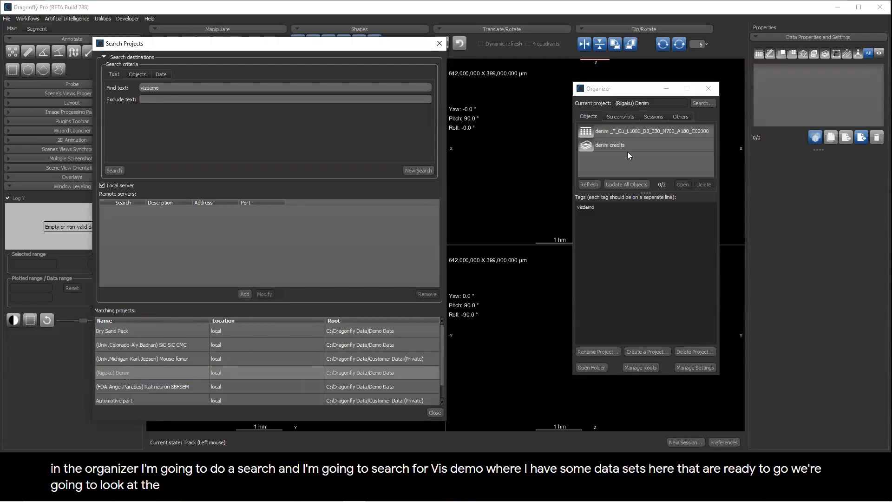
# Step: Load the denim image dataset from the Organizer and close the project search and Organizer windows
pyautogui.click(632, 131)
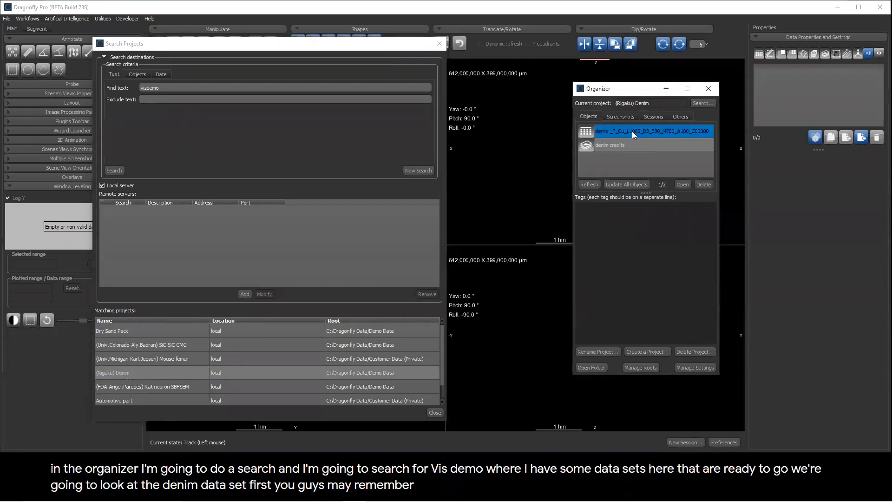
pyautogui.doubleClick(632, 131)
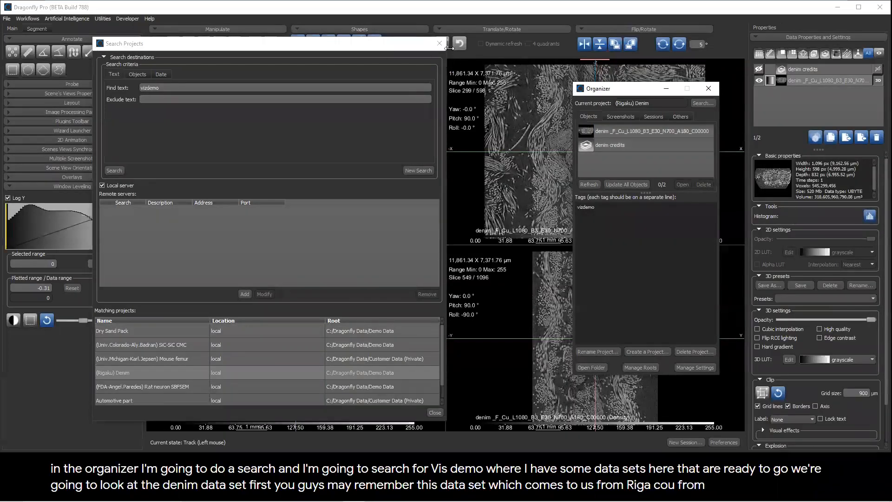
pyautogui.click(439, 43)
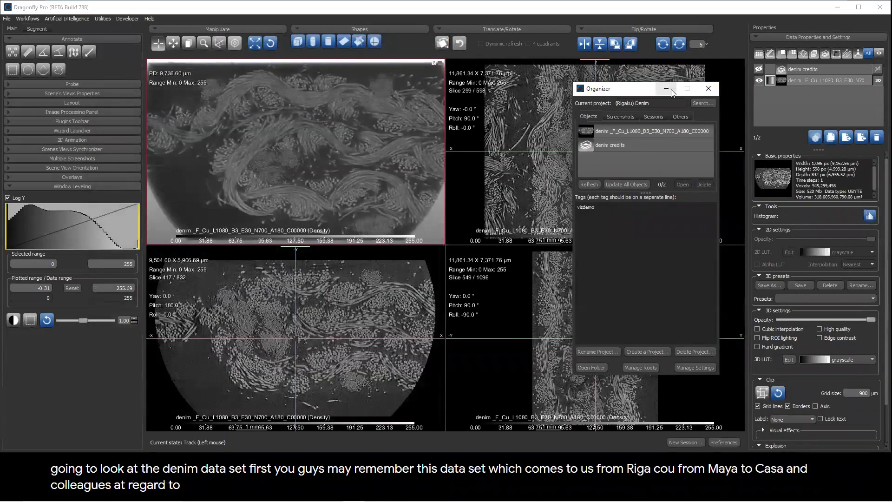
pyautogui.click(708, 88)
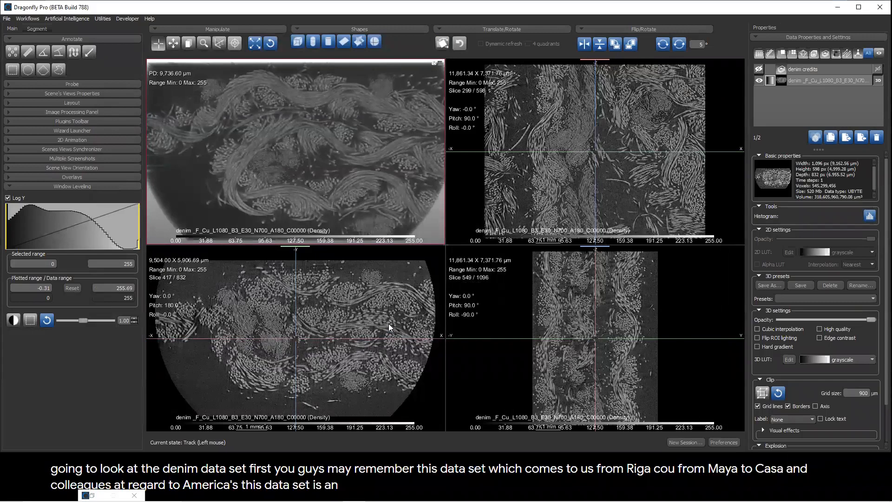
# Step: Maximize the 3D view of the denim volume and deselect the dataset
pyautogui.moveTo(403, 121); pyautogui.dragTo(345, 153)
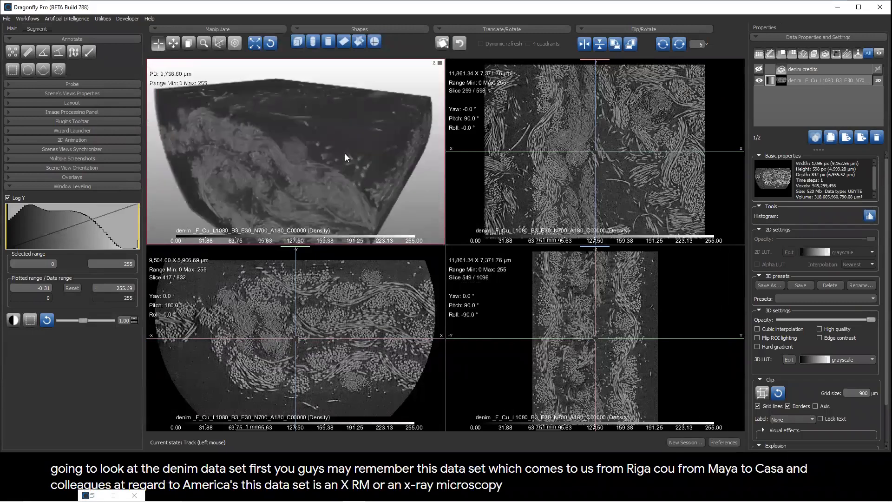
pyautogui.doubleClick(340, 157)
pyautogui.moveTo(441, 222); pyautogui.dragTo(284, 170)
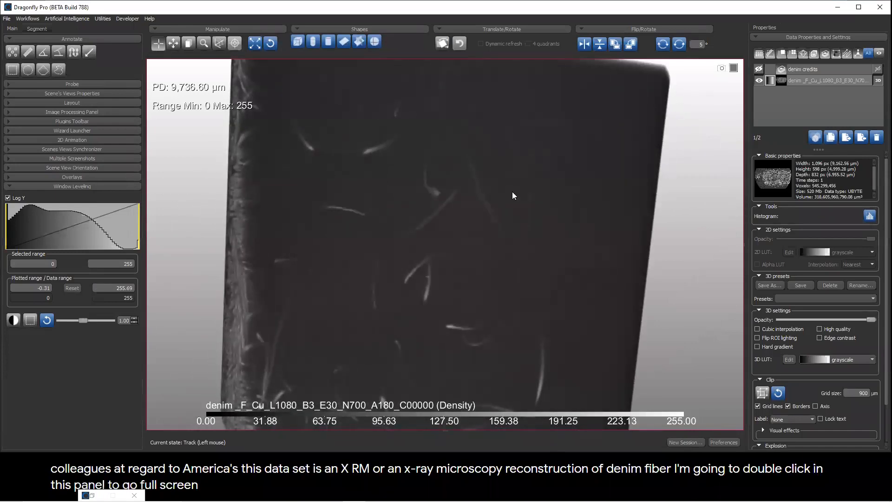
pyautogui.click(780, 118)
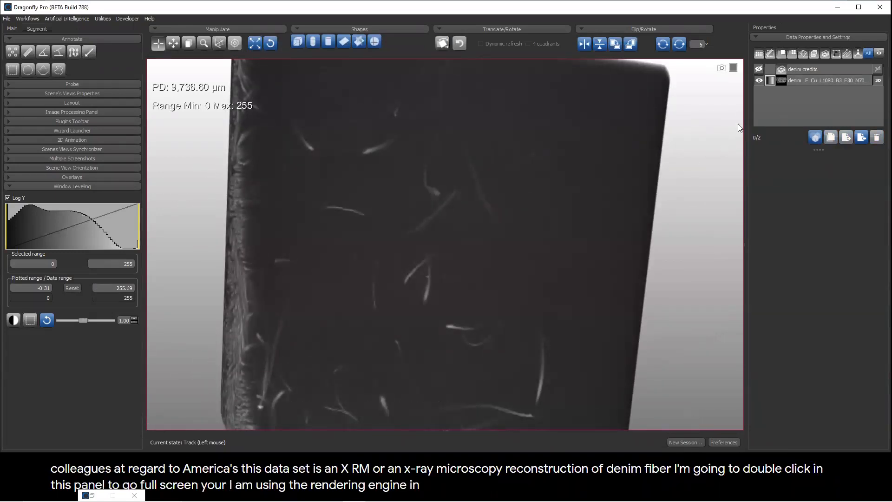
pyautogui.moveTo(646, 184); pyautogui.dragTo(480, 232)
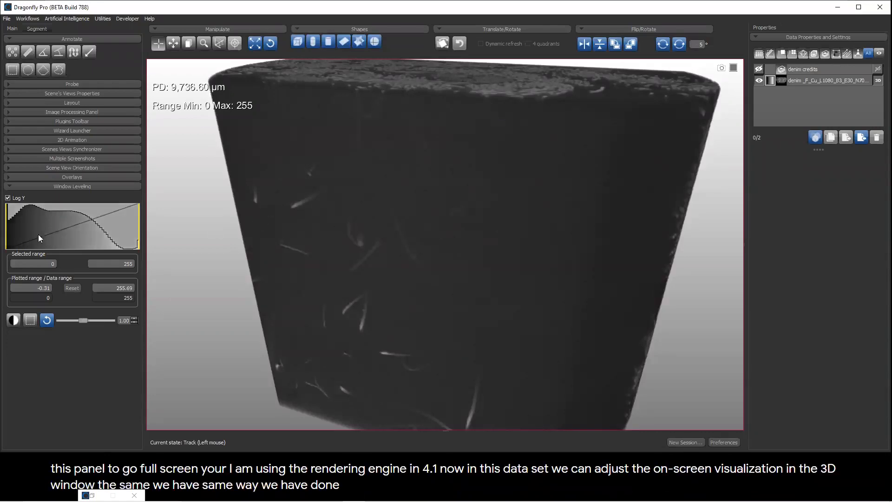
# Step: Narrow the denim volume's window leveling range to 70.22–175.00 to bring out the fibers
pyautogui.moveTo(8, 238); pyautogui.dragTo(42, 237)
pyautogui.moveTo(138, 225); pyautogui.dragTo(97, 231)
pyautogui.moveTo(467, 127); pyautogui.dragTo(527, 233)
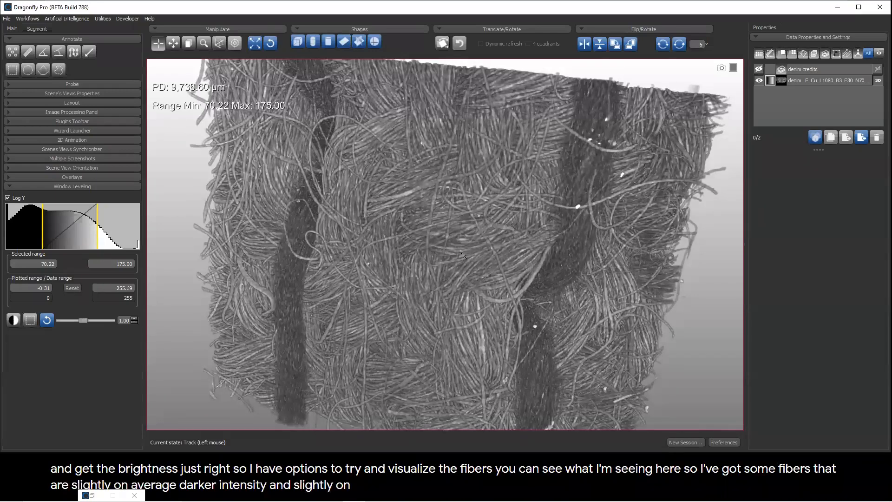
pyautogui.scroll(-3, 443, 246)
# Step: Select the denim dataset and detach Window Leveling and Scene's Views Properties as floating windows over the 3D view
pyautogui.click(804, 80)
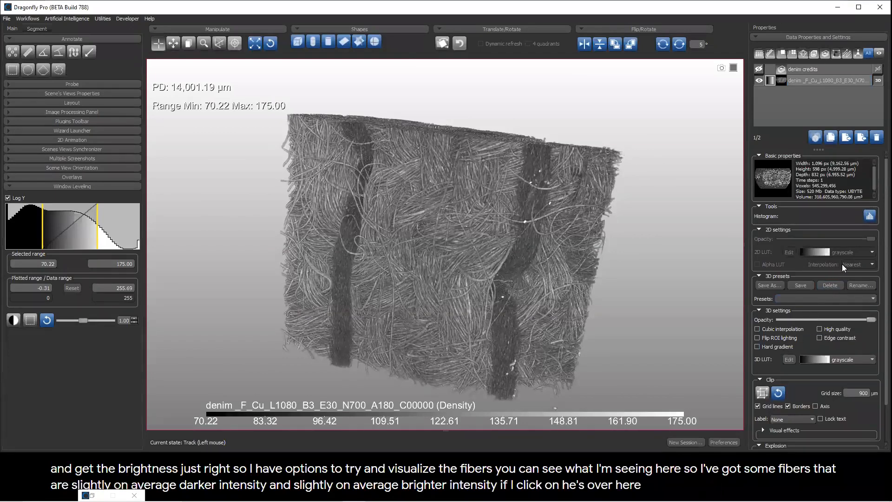
pyautogui.click(784, 301)
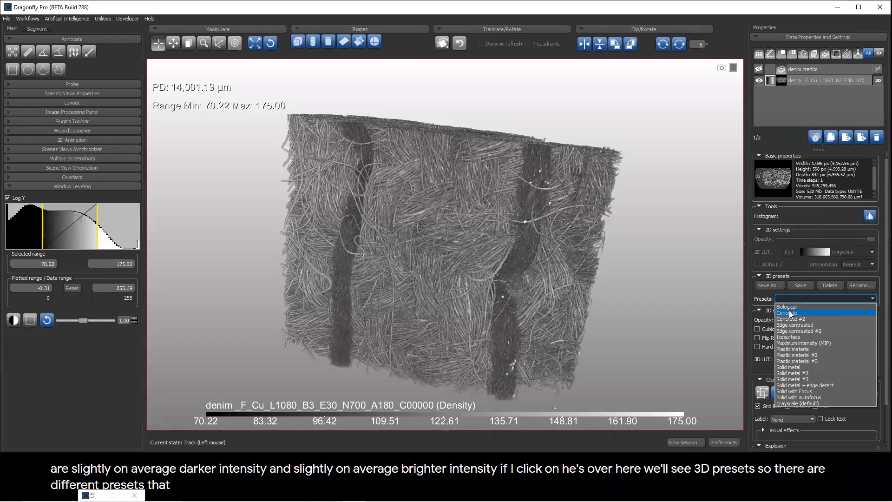
pyautogui.click(80, 186)
pyautogui.moveTo(618, 103); pyautogui.dragTo(621, 103)
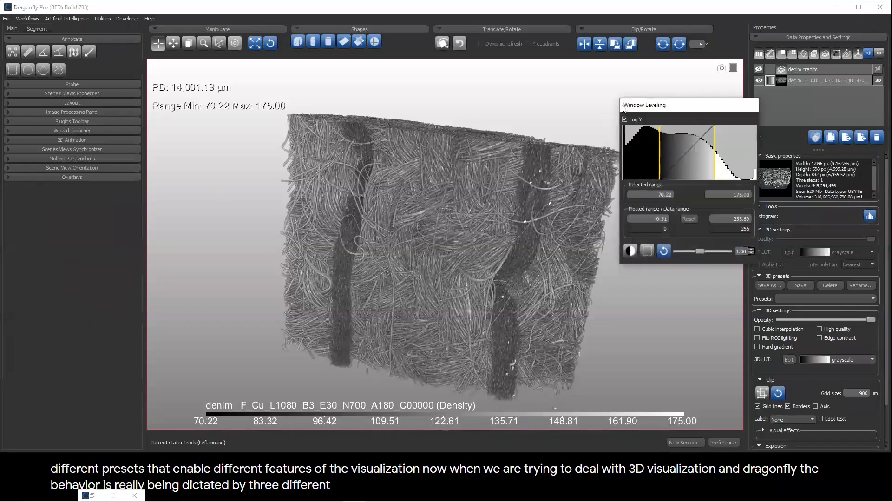
pyautogui.click(60, 94)
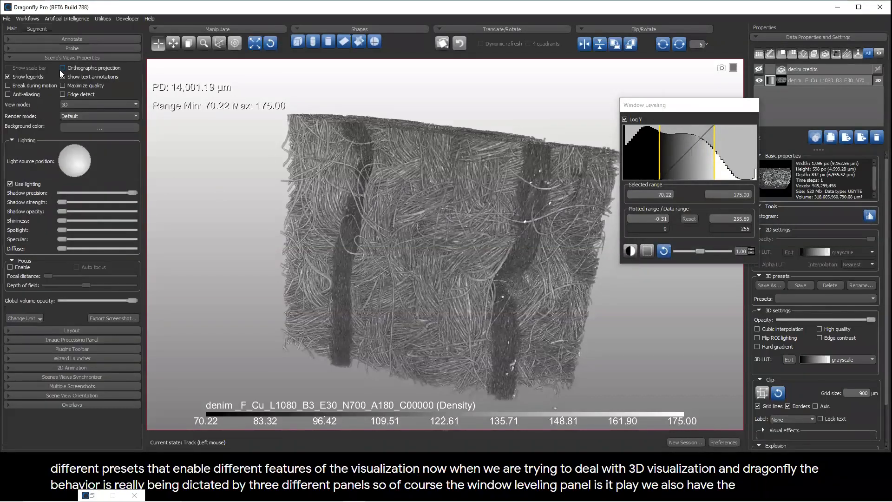
pyautogui.click(65, 57)
pyautogui.moveTo(101, 58)
pyautogui.mouseDown()
pyautogui.moveTo(176, 64)
pyautogui.moveTo(176, 72)
pyautogui.moveTo(117, 59)
pyautogui.mouseUp()
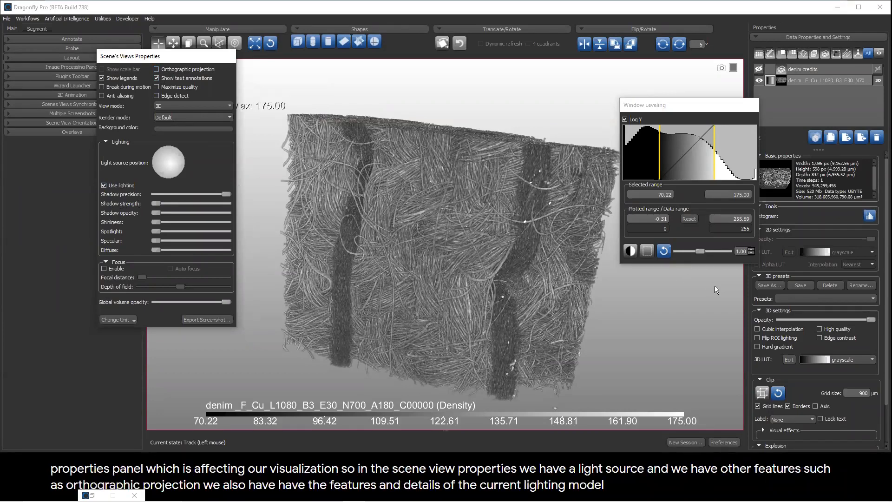
# Step: Apply the Plastic material 3D preset to the denim dataset and inspect the rendered fibers
pyautogui.moveTo(548, 236); pyautogui.dragTo(509, 230)
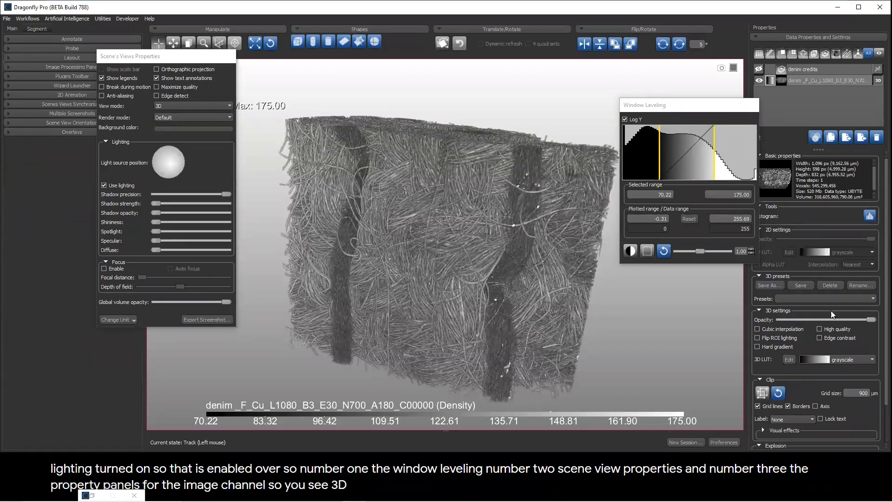
pyautogui.click(833, 298)
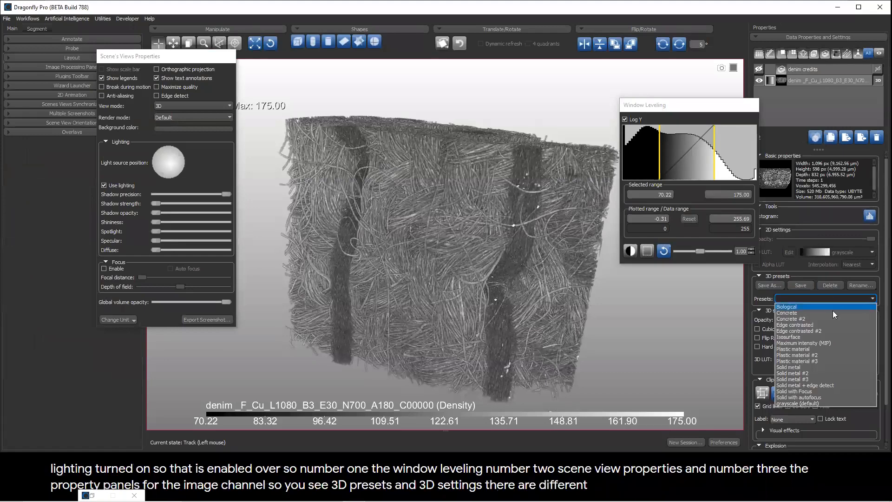
pyautogui.click(819, 350)
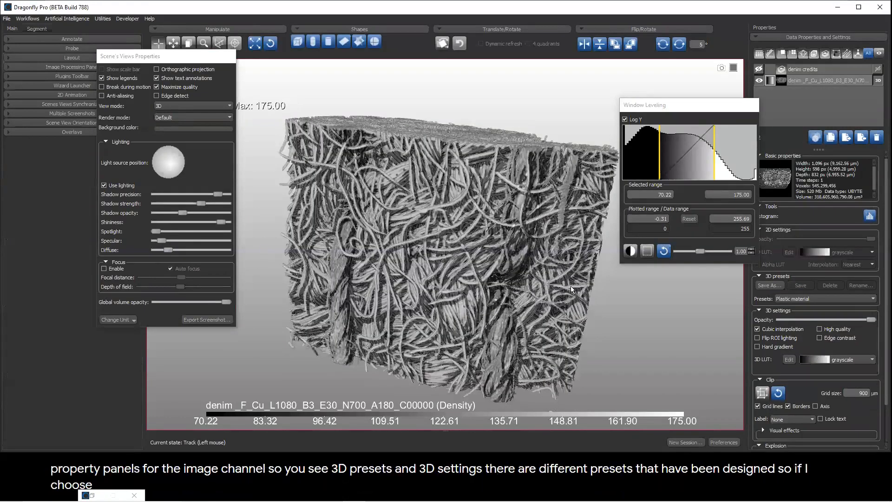
pyautogui.moveTo(436, 173); pyautogui.dragTo(400, 178)
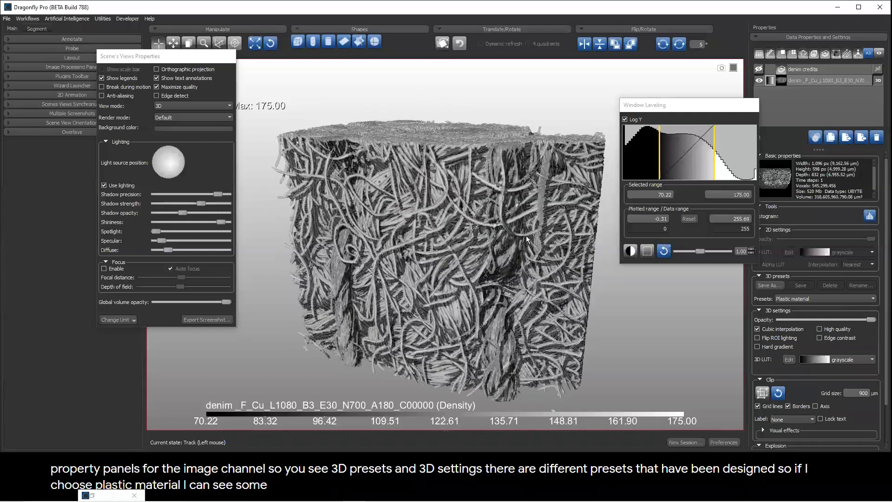
# Step: Switch the denim dataset's 3D preset to Concrete
pyautogui.click(793, 298)
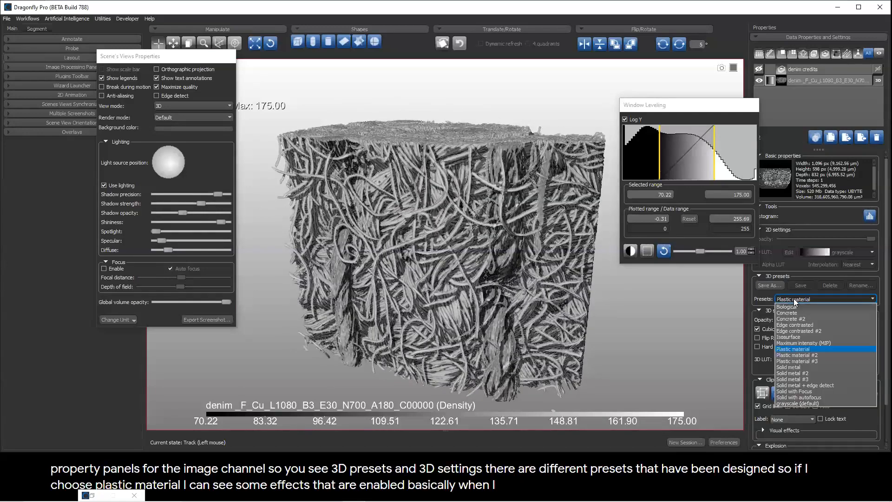
pyautogui.click(794, 299)
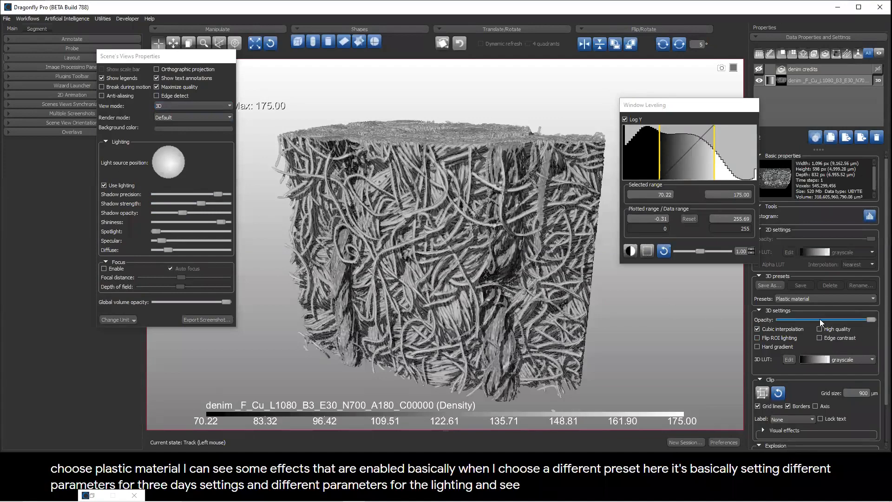
pyautogui.click(809, 300)
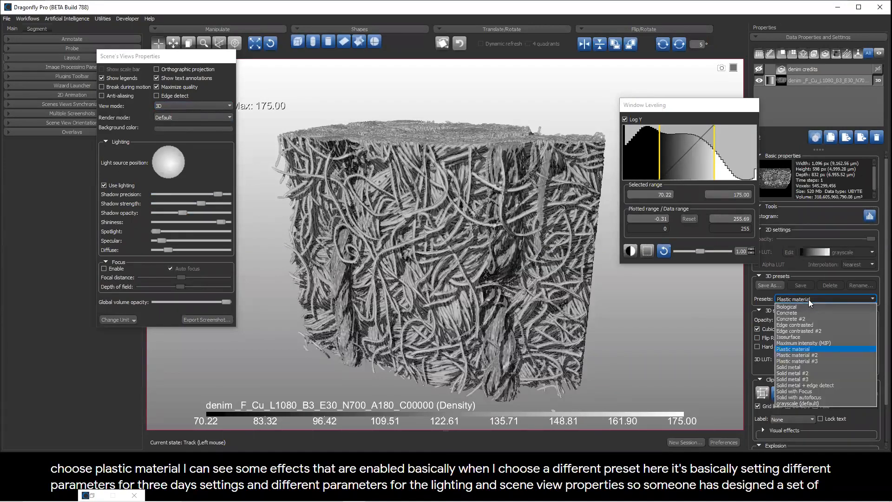
pyautogui.click(806, 312)
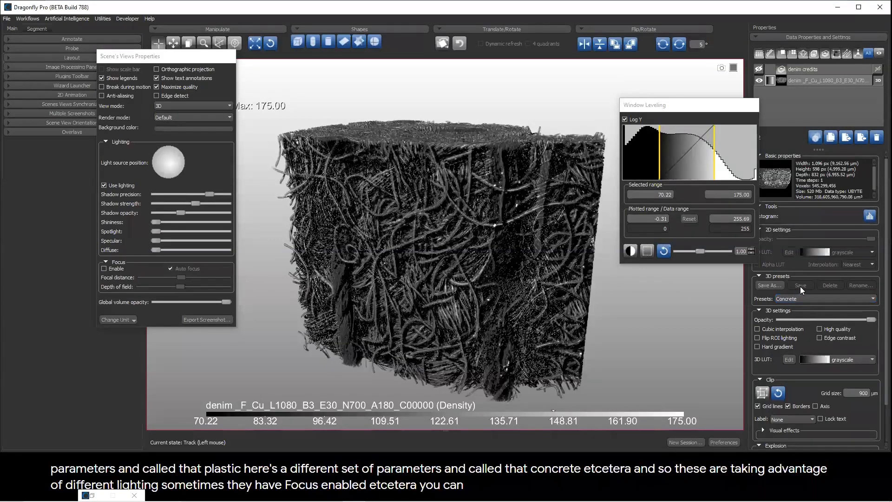
# Step: Apply the Solid metal #2 preset and brighten the rendering with a window leveling maximum of 195.44 and gamma of 2.00
pyautogui.click(794, 296)
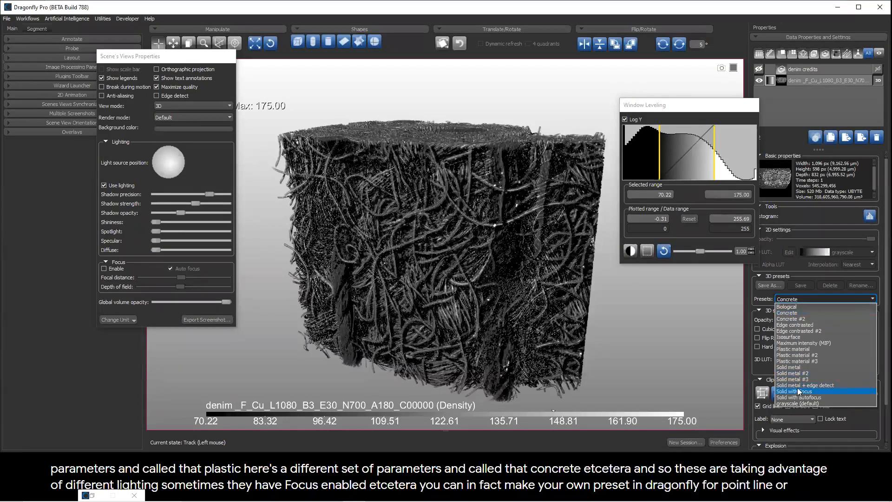
pyautogui.click(798, 374)
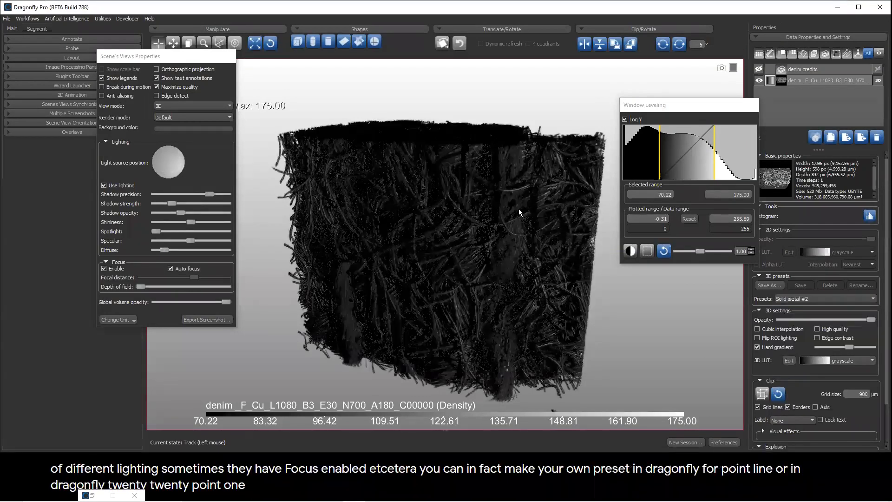
pyautogui.moveTo(713, 162); pyautogui.dragTo(731, 164)
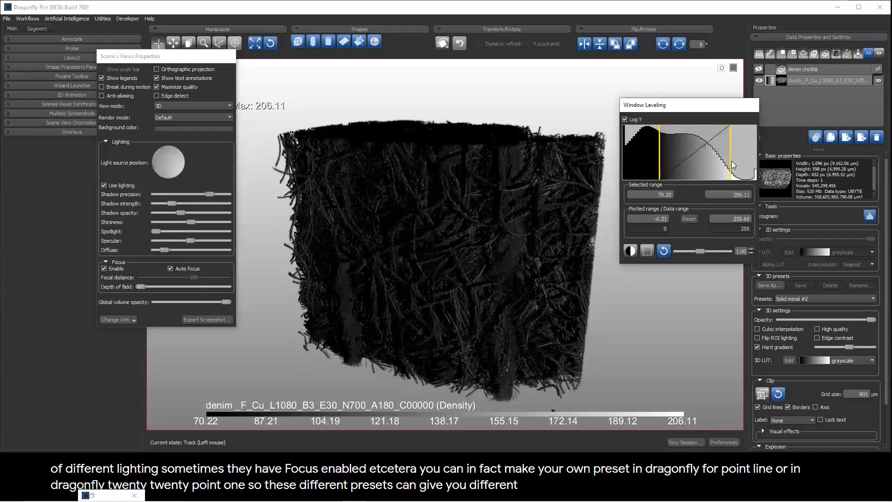
pyautogui.moveTo(697, 252); pyautogui.dragTo(721, 249)
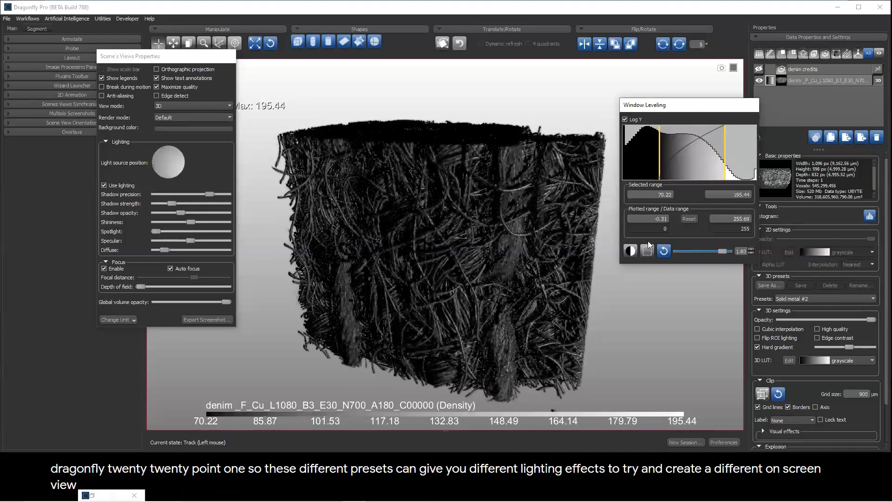
pyautogui.moveTo(458, 169)
pyautogui.mouseDown()
pyautogui.moveTo(426, 300)
pyautogui.moveTo(451, 164)
pyautogui.mouseUp()
pyautogui.moveTo(721, 250); pyautogui.dragTo(732, 250)
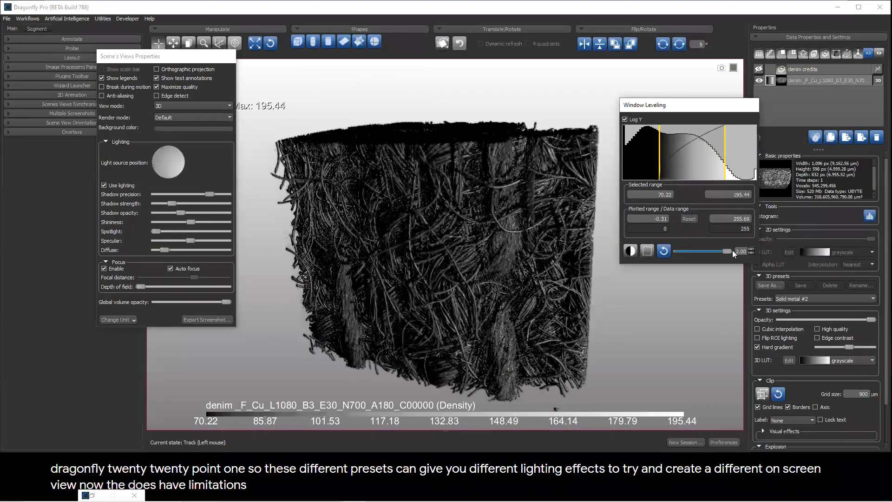
pyautogui.moveTo(437, 162); pyautogui.dragTo(440, 182)
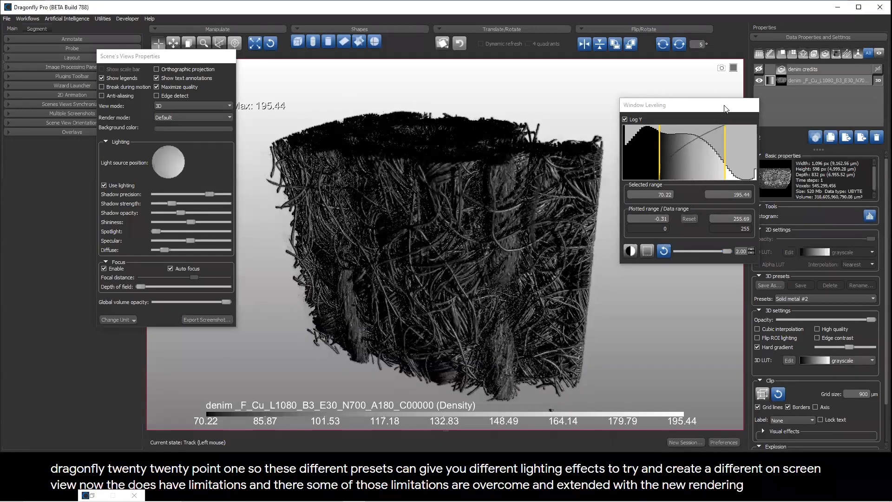
# Step: Search the saved projects for Automotive part and load its Part dataset into the workspace alongside the denim data
pyautogui.moveTo(509, 186); pyautogui.dragTo(419, 125)
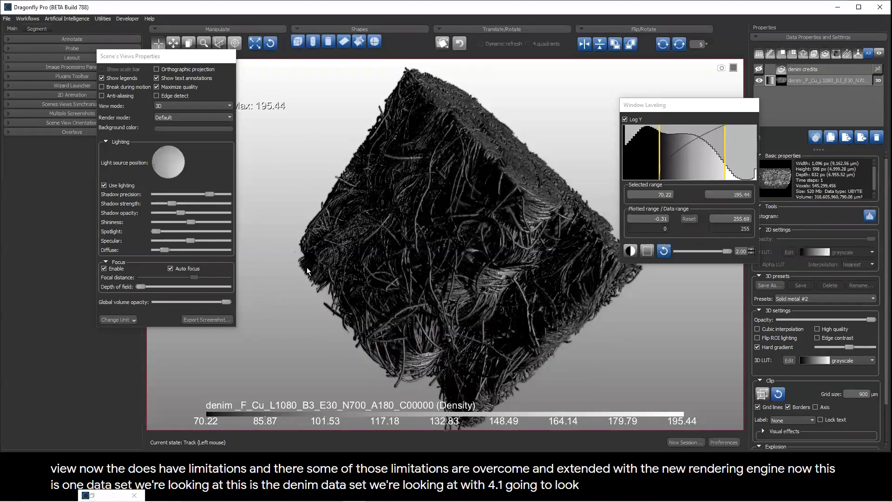
pyautogui.click(92, 495)
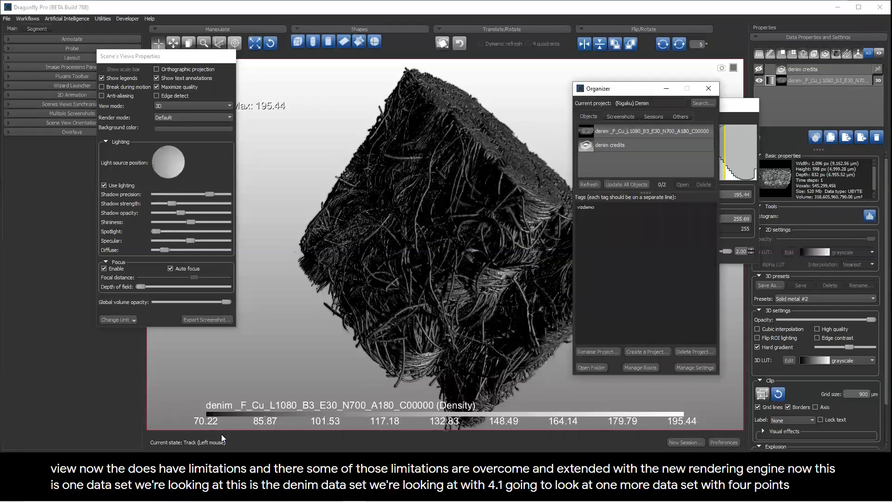
pyautogui.click(702, 104)
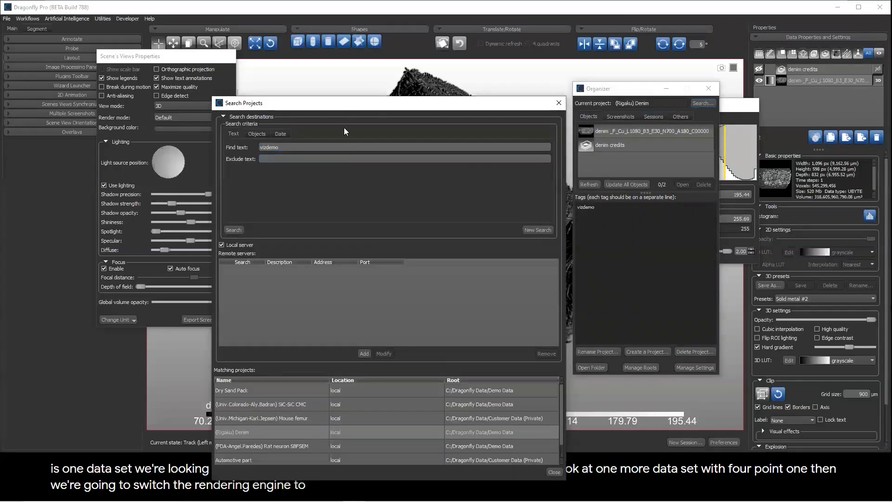
pyautogui.click(201, 399)
pyautogui.doubleClick(196, 410)
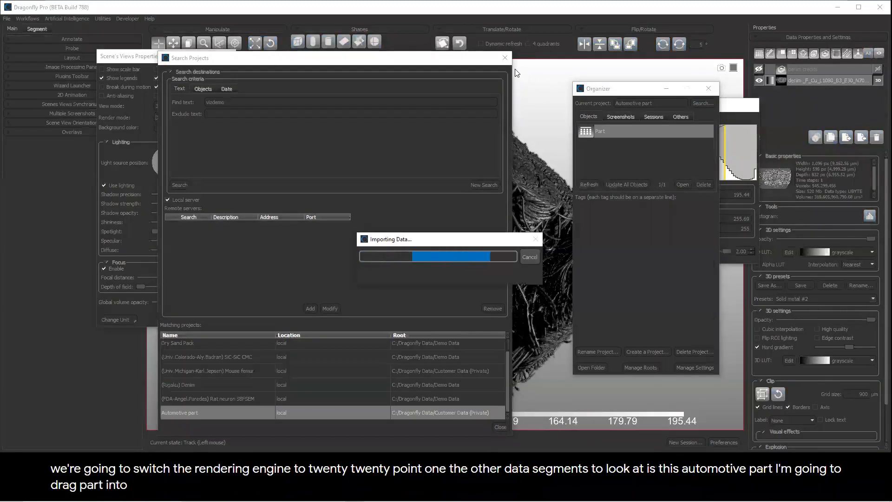
pyautogui.click(504, 58)
pyautogui.click(708, 89)
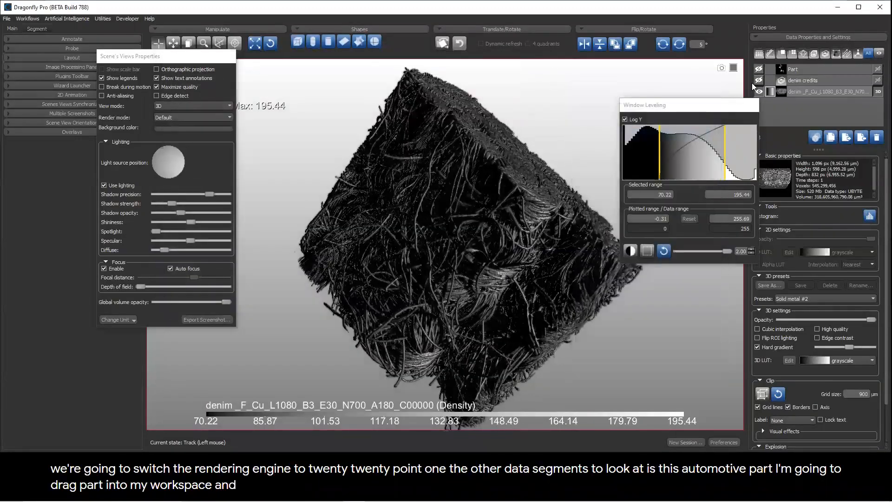
# Step: Show the Part dataset instead of denim and clear its background haze with a window leveling minimum of 29,354.67
pyautogui.click(759, 92)
pyautogui.click(759, 69)
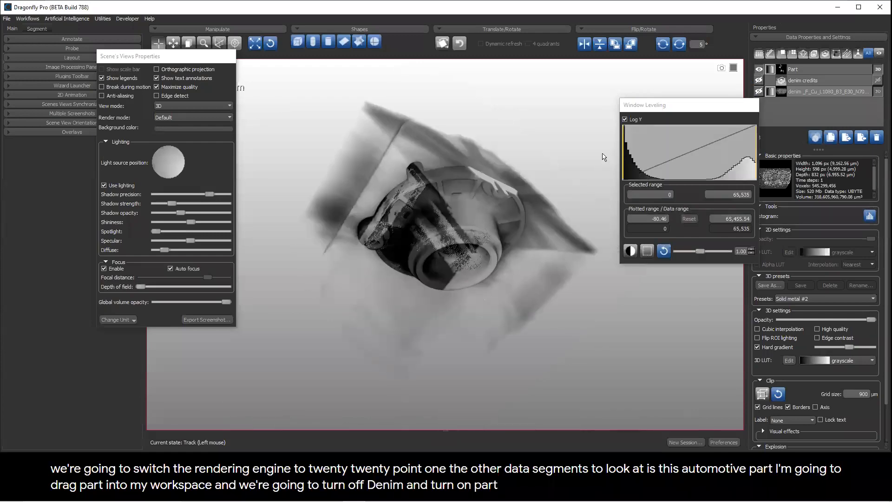
pyautogui.moveTo(489, 191); pyautogui.dragTo(474, 154)
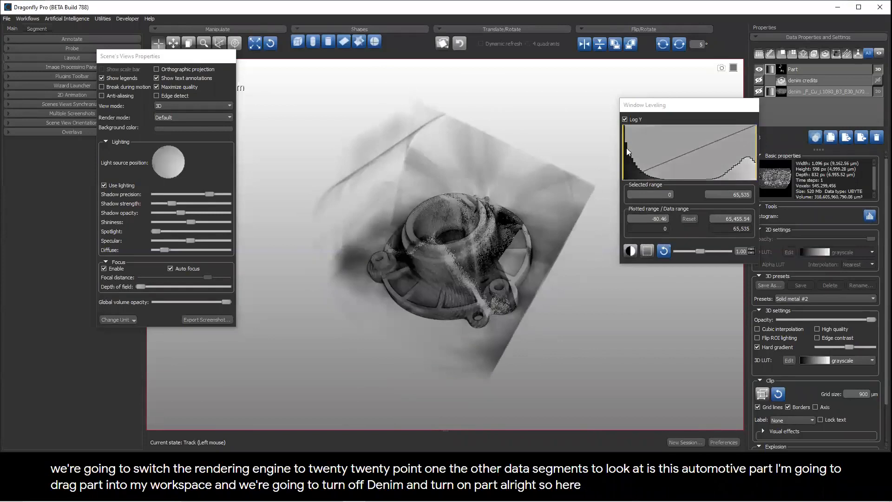
pyautogui.moveTo(625, 156); pyautogui.dragTo(683, 155)
pyautogui.moveTo(451, 199); pyautogui.dragTo(441, 223)
# Step: Increase the scene's diffuse and specular lighting, with specular close to its maximum, and inspect the automotive part from several angles
pyautogui.moveTo(178, 169); pyautogui.dragTo(165, 164)
pyautogui.moveTo(171, 203)
pyautogui.mouseDown()
pyautogui.moveTo(200, 204)
pyautogui.moveTo(171, 204)
pyautogui.mouseUp()
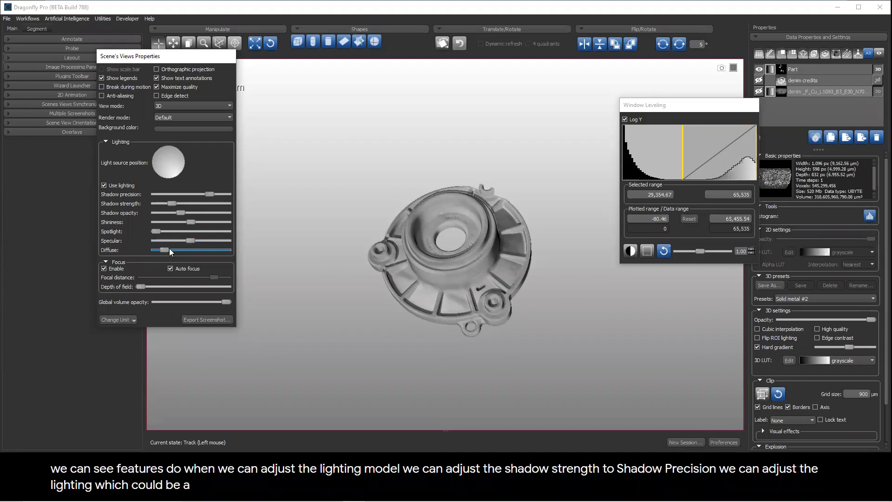
pyautogui.moveTo(170, 251); pyautogui.dragTo(206, 241)
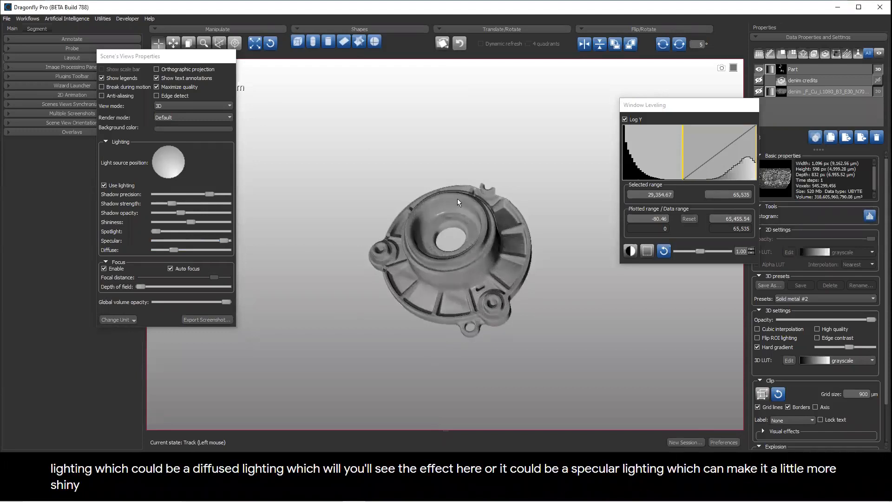
pyautogui.moveTo(420, 155); pyautogui.dragTo(525, 313)
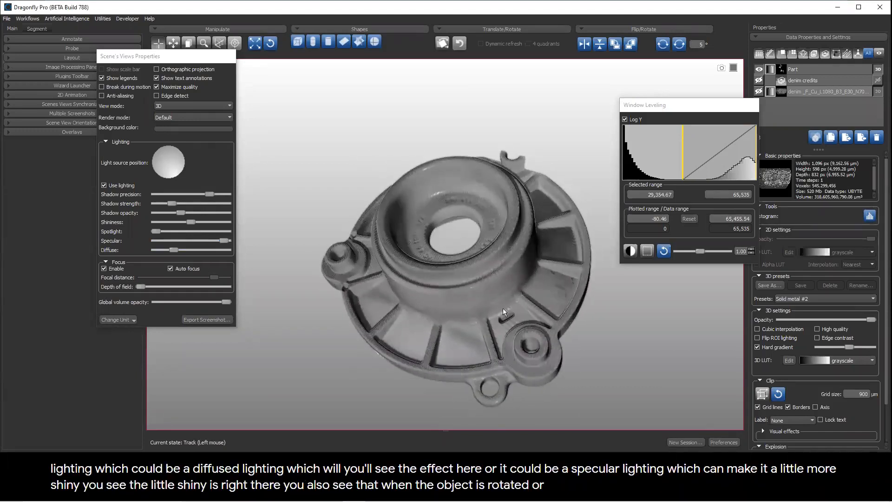
pyautogui.moveTo(398, 229); pyautogui.dragTo(511, 264)
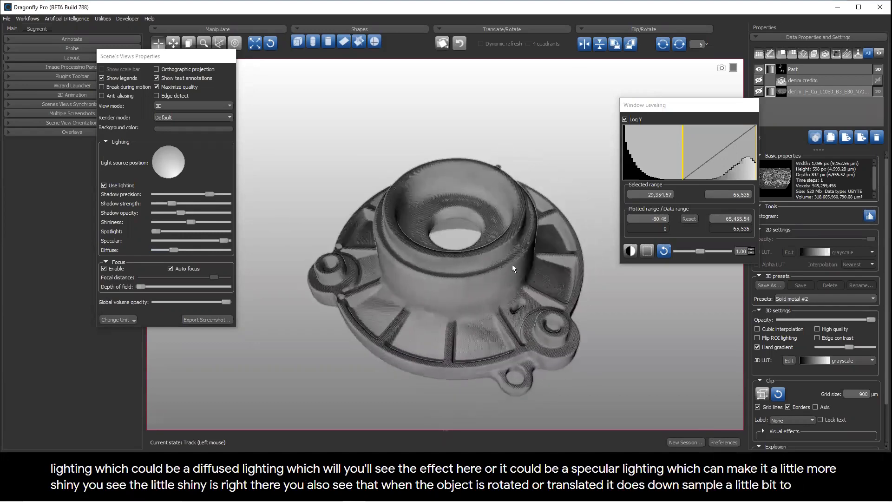
pyautogui.moveTo(431, 284); pyautogui.dragTo(469, 225)
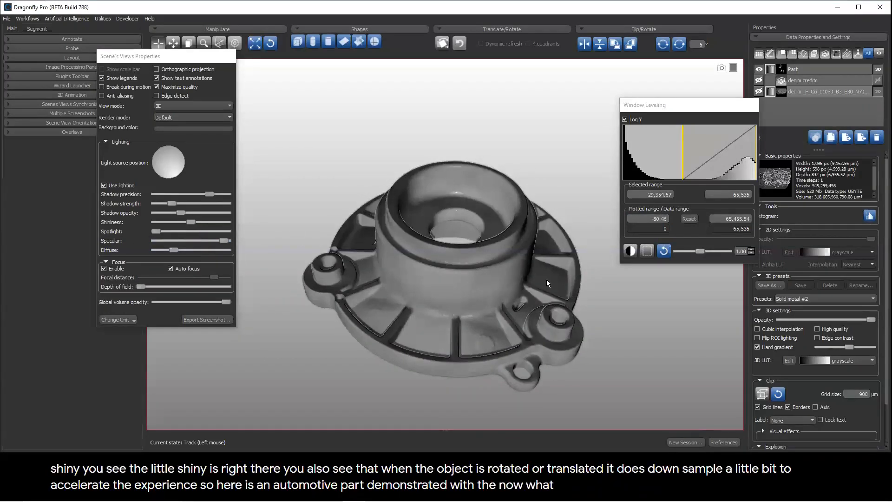
# Step: Enable the new rendering engine and Break during motion in the 3D settings preferences, keeping the Grayscale preset and Best quality interactivity
pyautogui.click(722, 442)
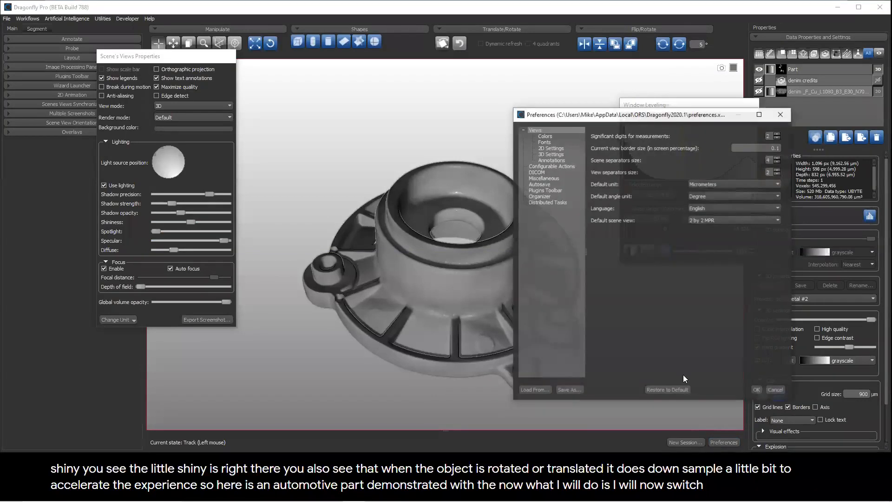
pyautogui.click(545, 154)
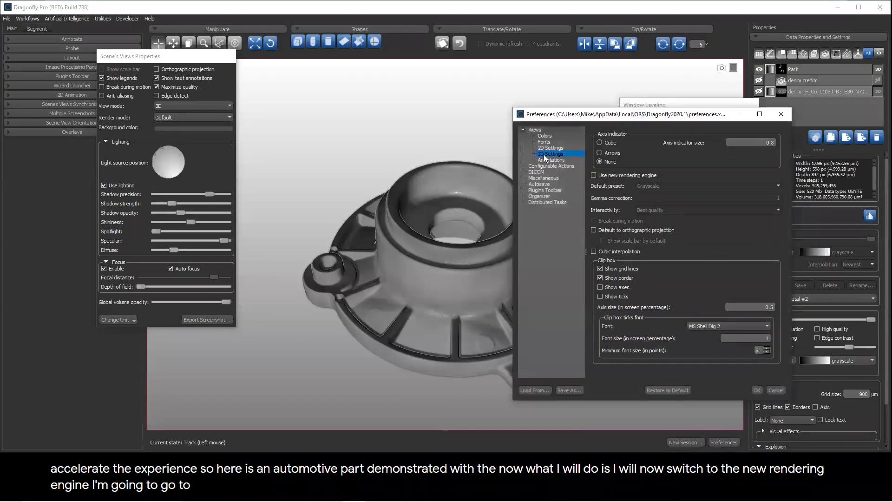
pyautogui.click(600, 175)
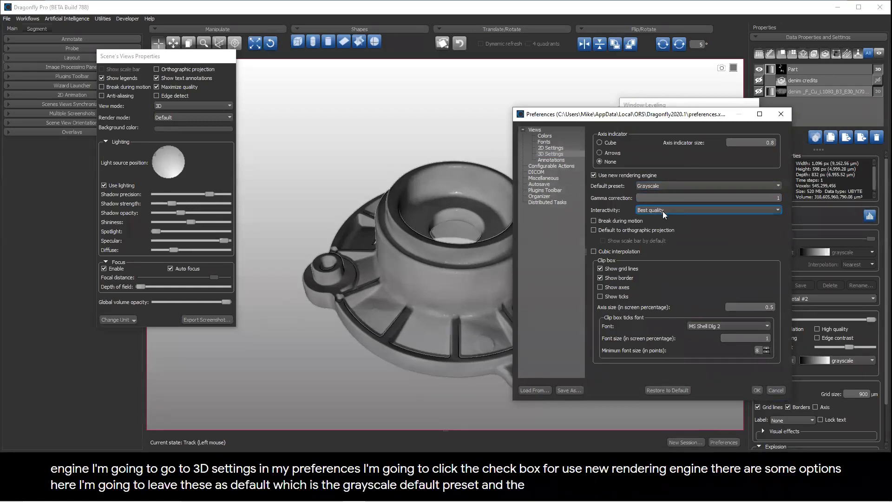
pyautogui.click(593, 220)
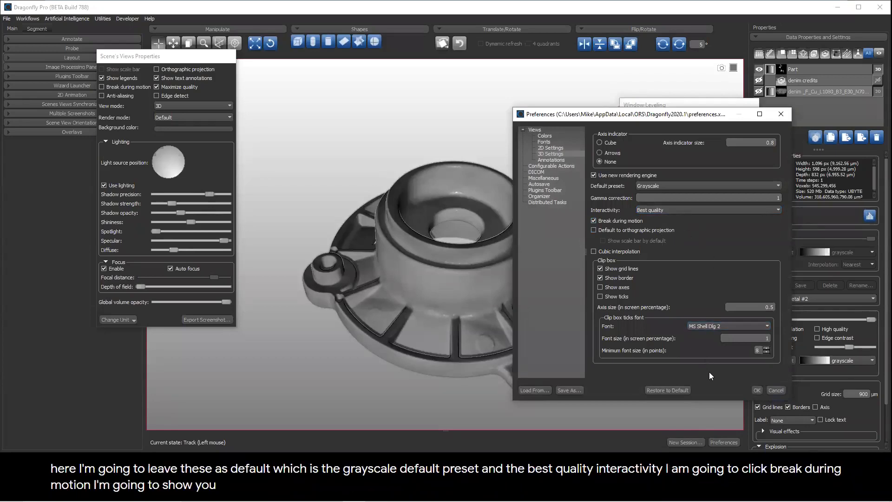
pyautogui.click(755, 390)
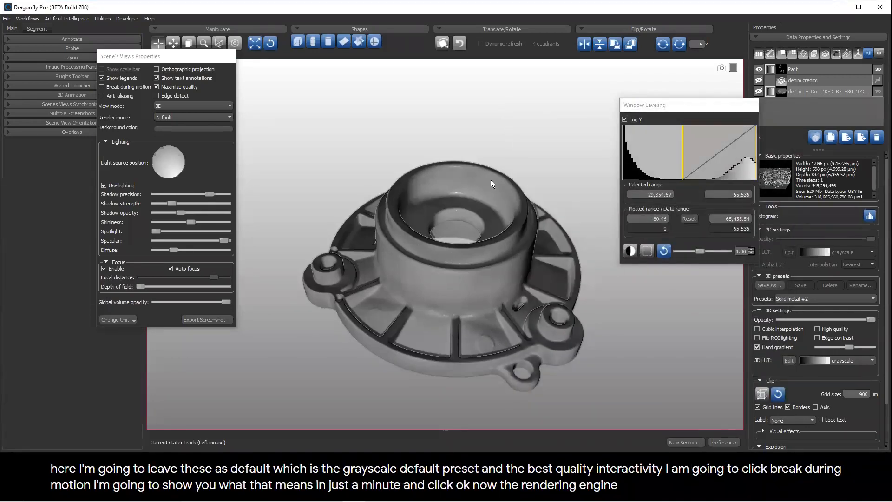
# Step: Clear the current session and start a new one so that the new rendering engine is loaded
pyautogui.moveTo(491, 208); pyautogui.dragTo(455, 255)
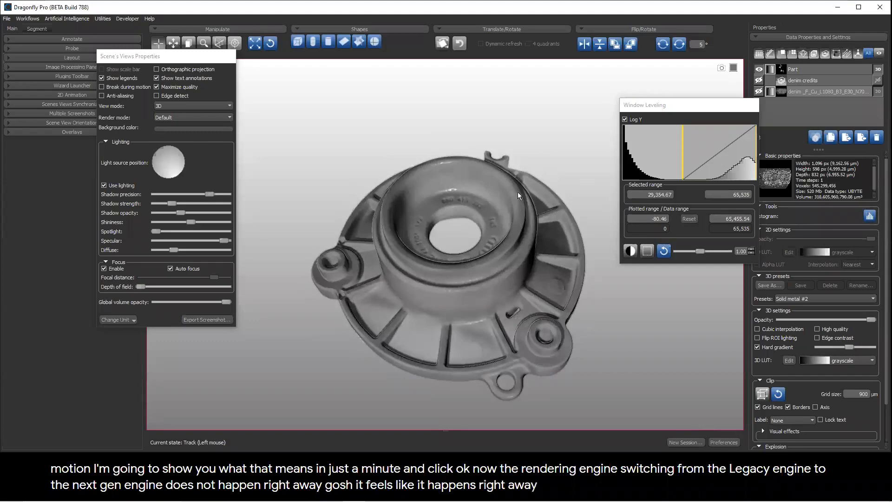
pyautogui.click(683, 441)
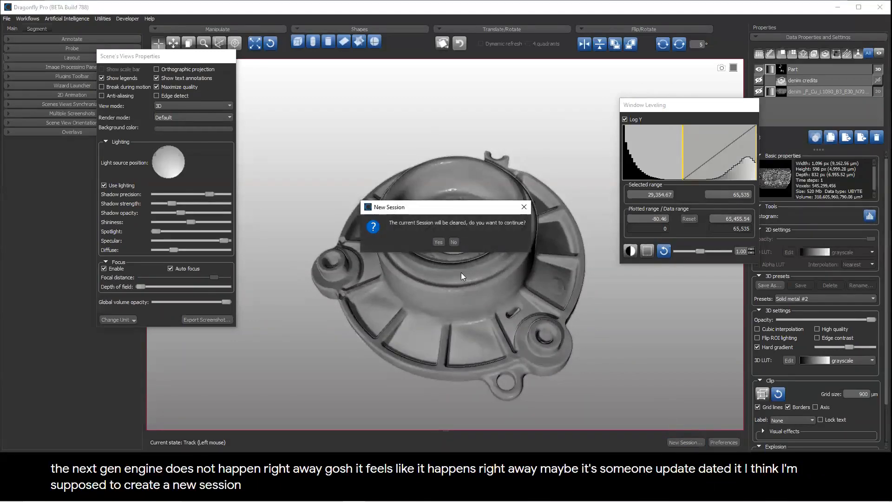
pyautogui.click(438, 242)
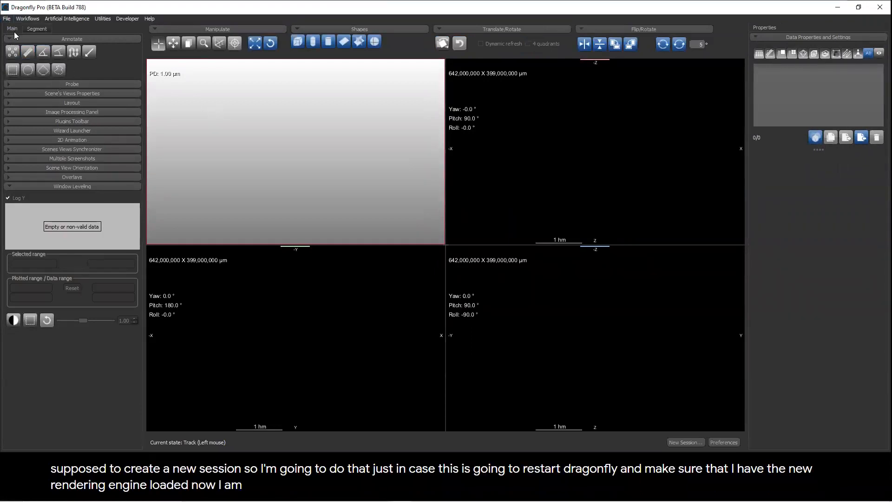
# Step: Load the Part dataset from the Automotive part project and enlarge its 3D view to fill the workspace
pyautogui.click(6, 19)
pyautogui.click(26, 70)
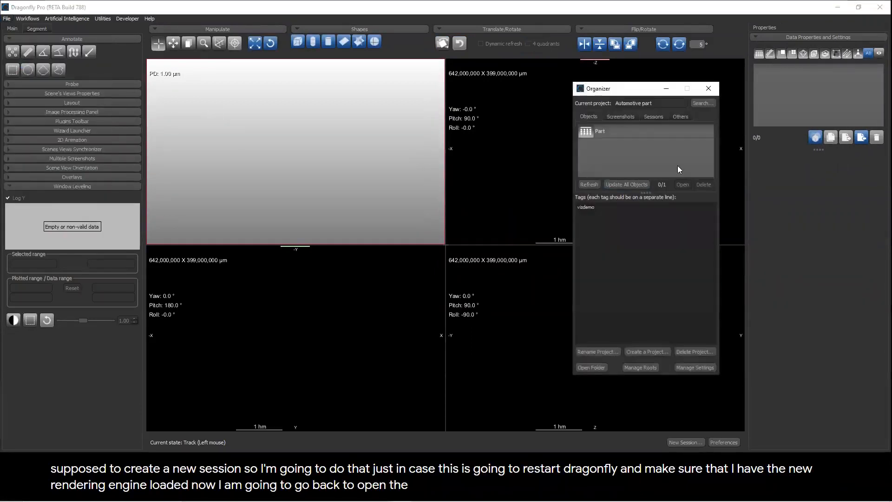
pyautogui.click(640, 126)
pyautogui.moveTo(819, 104); pyautogui.dragTo(819, 104)
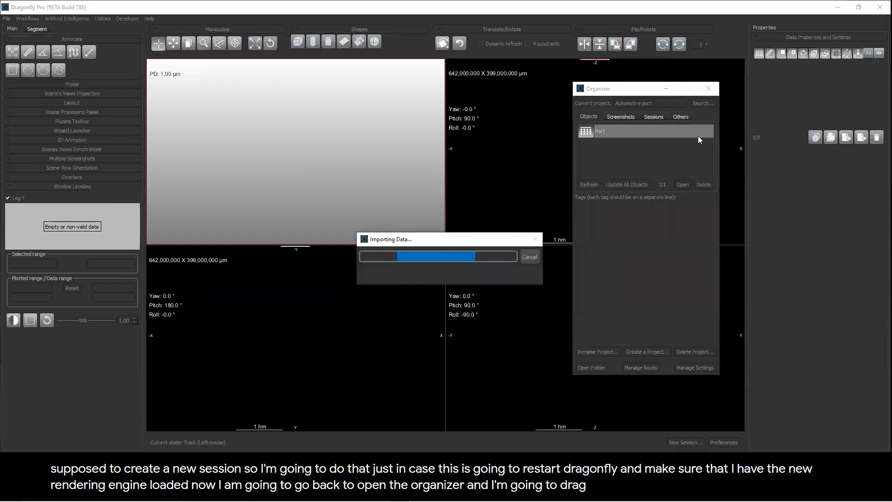
pyautogui.moveTo(266, 170); pyautogui.dragTo(305, 145)
pyautogui.doubleClick(294, 149)
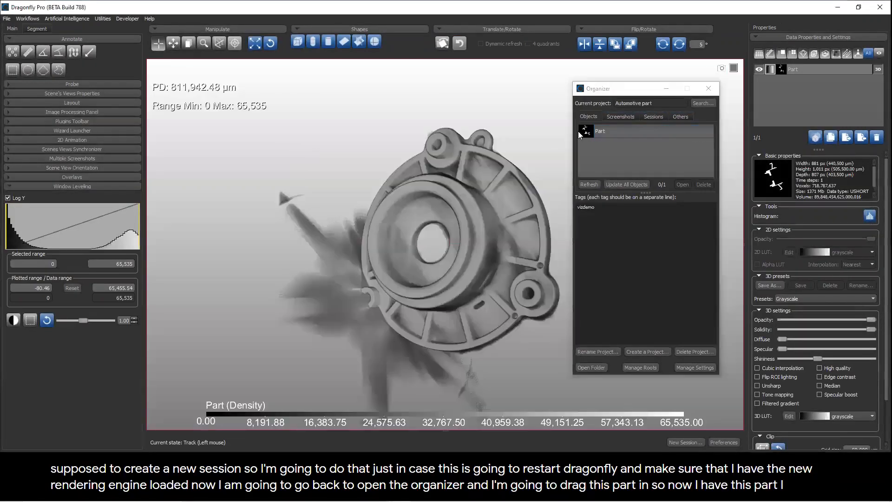
# Step: Minimize the Organizer and detach Window Leveling and Scene's Views Properties as floating windows over the automotive part
pyautogui.click(641, 96)
pyautogui.moveTo(390, 251); pyautogui.dragTo(459, 185)
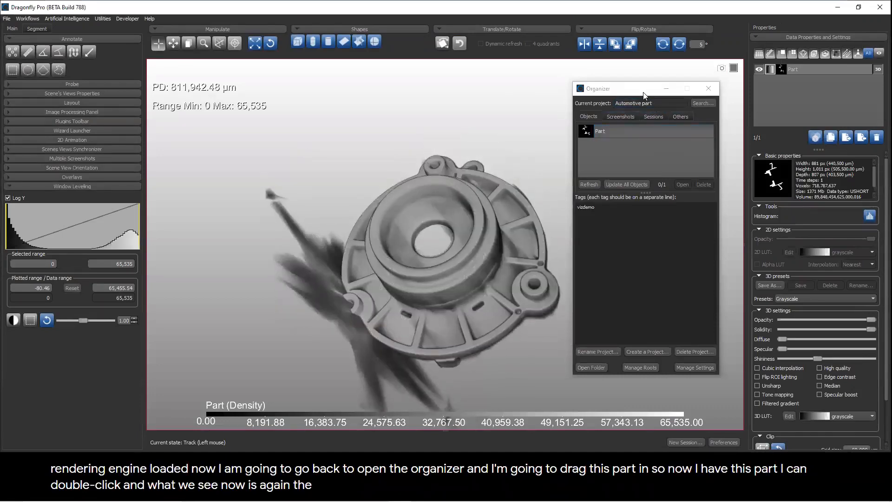
pyautogui.click(666, 88)
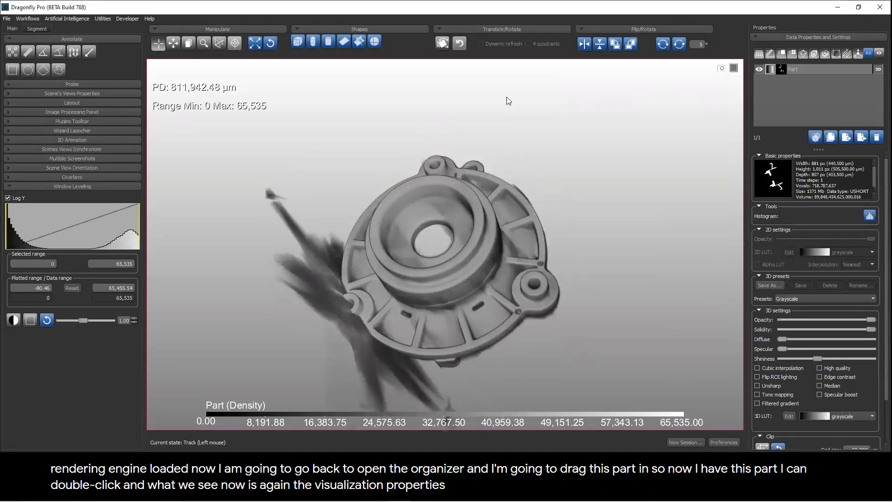
pyautogui.doubleClick(139, 187)
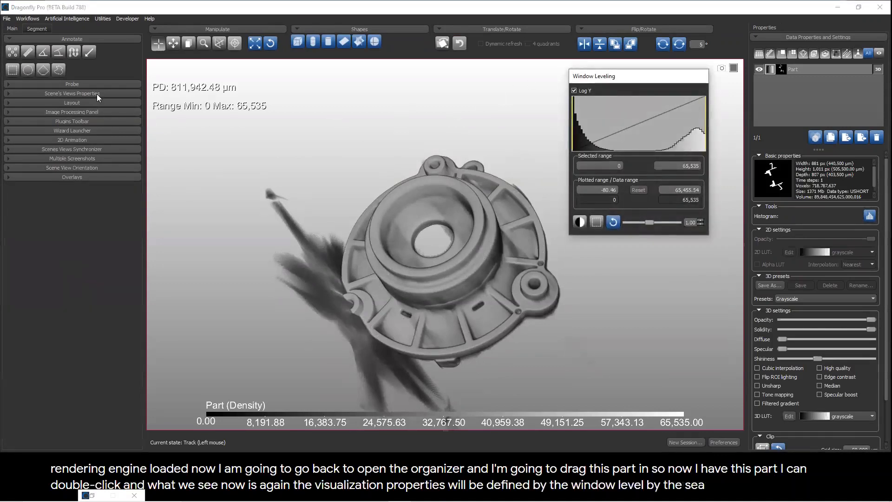
pyautogui.click(83, 39)
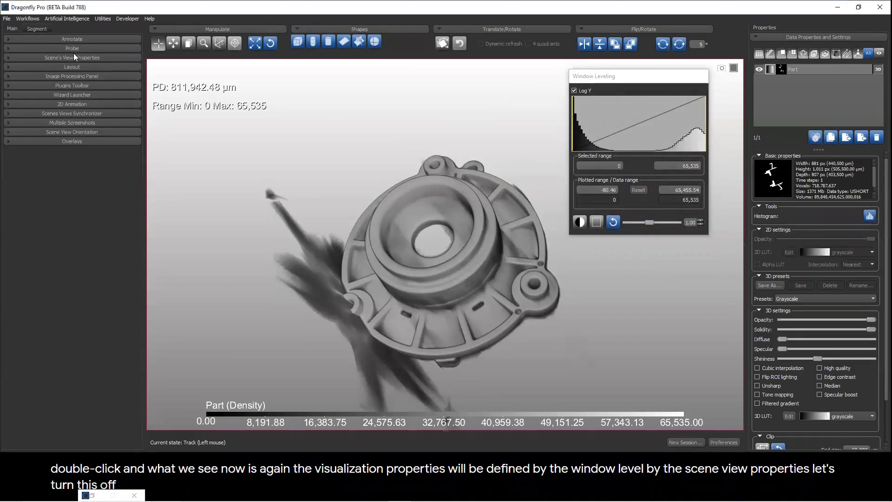
pyautogui.doubleClick(72, 56)
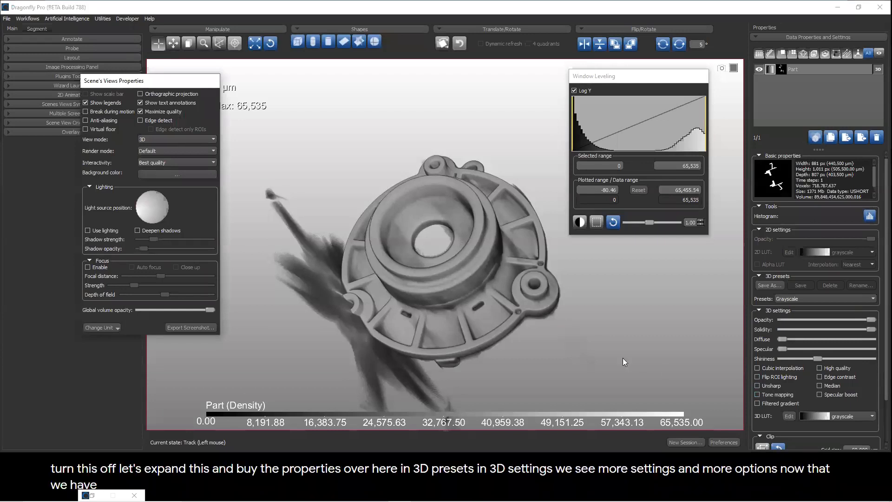
# Step: Set Part's window leveling minimum to 29,127.11 and add a raised middle opacity node to its grayscale 3D lookup table
pyautogui.moveTo(573, 133); pyautogui.dragTo(632, 124)
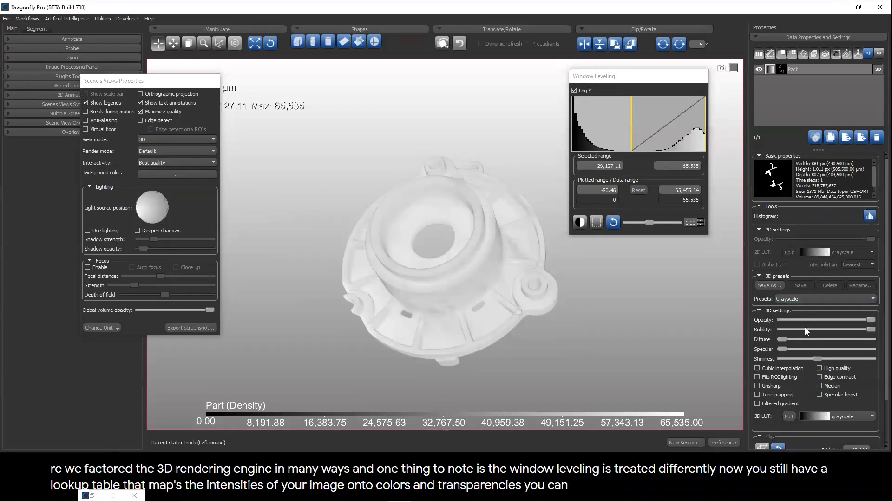
pyautogui.click(790, 416)
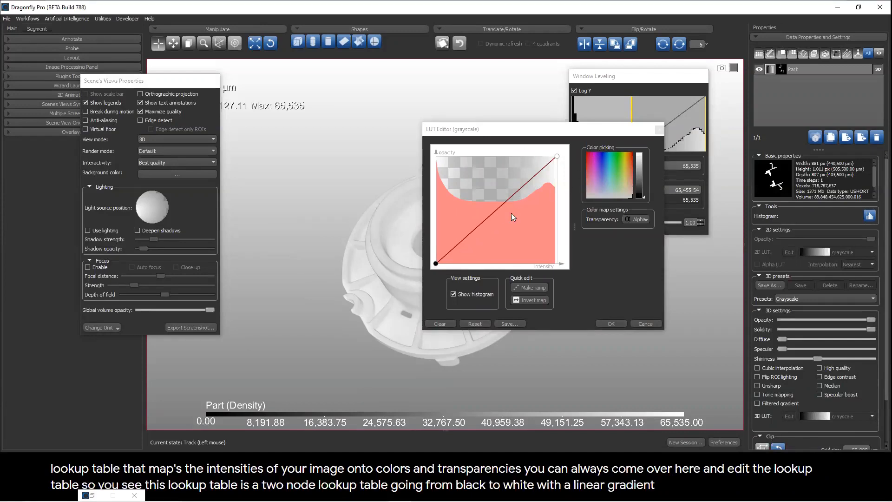
pyautogui.moveTo(481, 222); pyautogui.dragTo(460, 185)
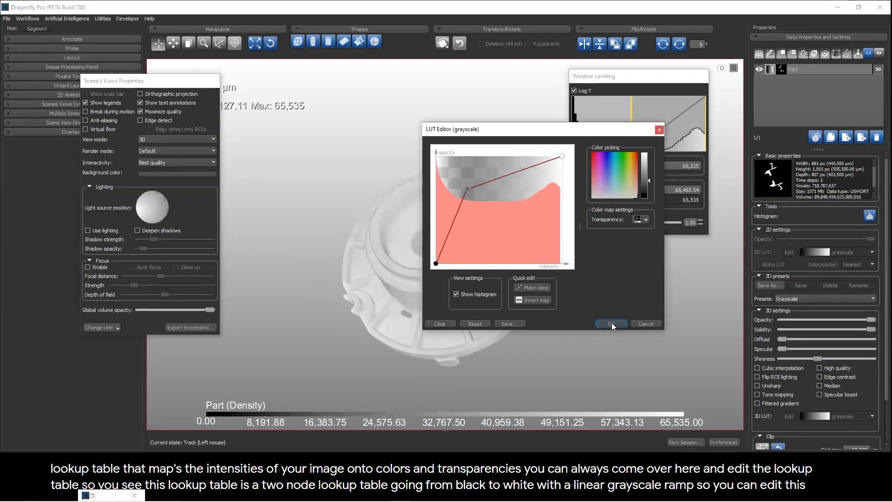
pyautogui.click(611, 324)
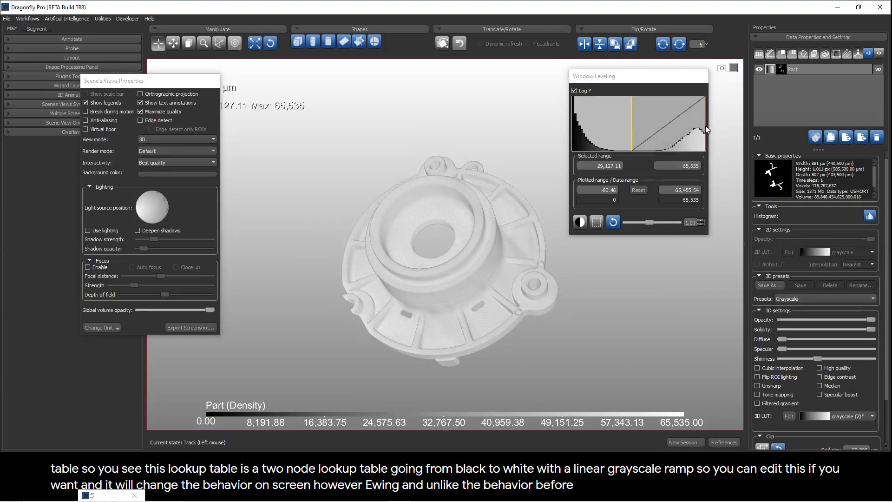
# Step: Set Part's window leveling maximum to 65,079.89 and try a minimum of 22,300.44 before raising it to 29,582.22
pyautogui.moveTo(689, 130)
pyautogui.mouseDown()
pyautogui.moveTo(648, 134)
pyautogui.moveTo(683, 126)
pyautogui.mouseUp()
pyautogui.moveTo(630, 134)
pyautogui.mouseDown()
pyautogui.moveTo(579, 143)
pyautogui.moveTo(618, 138)
pyautogui.mouseUp()
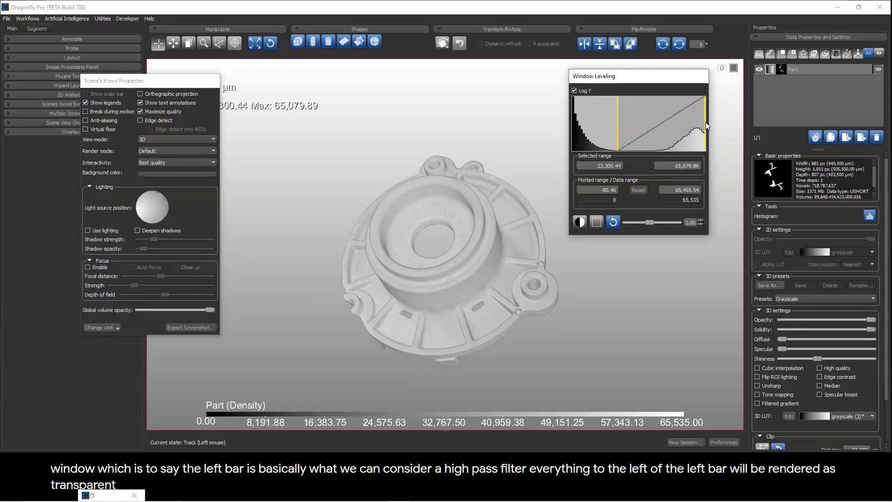
pyautogui.moveTo(705, 126)
pyautogui.mouseDown()
pyautogui.moveTo(655, 129)
pyautogui.moveTo(643, 140)
pyautogui.moveTo(705, 131)
pyautogui.mouseUp()
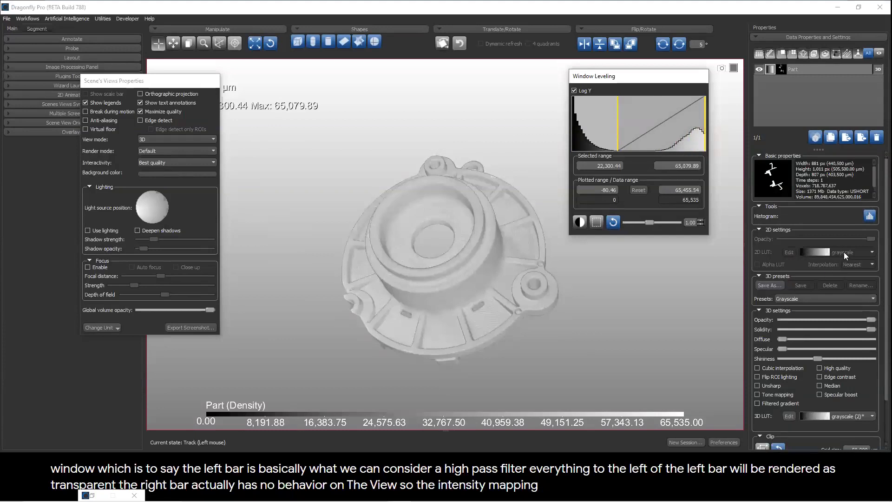
pyautogui.moveTo(618, 126)
pyautogui.mouseDown()
pyautogui.moveTo(642, 127)
pyautogui.moveTo(633, 130)
pyautogui.mouseUp()
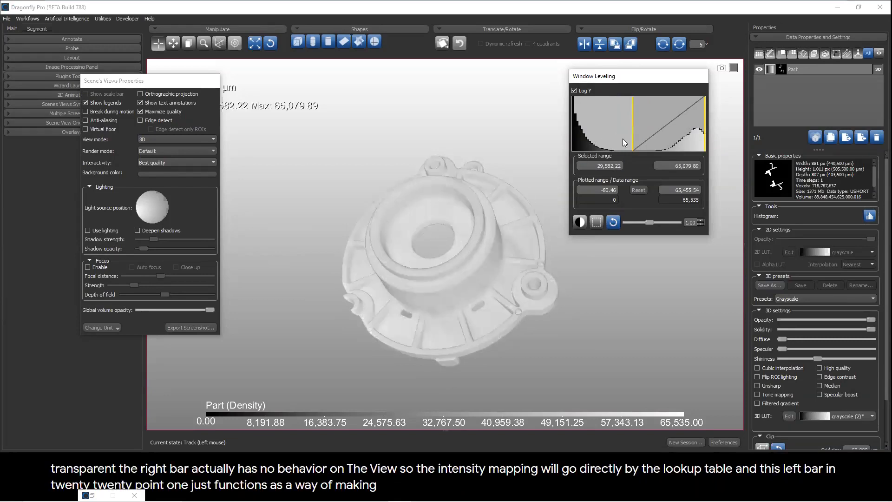
# Step: Set Part's window leveling minimum to 30,947.56 and apply the Cast aluminium 3D preset
pyautogui.moveTo(631, 132)
pyautogui.mouseDown()
pyautogui.moveTo(567, 137)
pyautogui.moveTo(634, 136)
pyautogui.mouseUp()
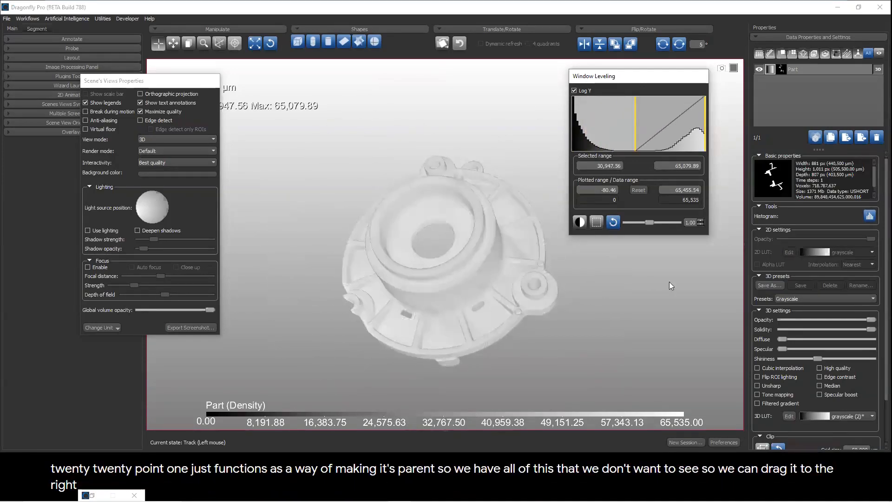
pyautogui.click(802, 298)
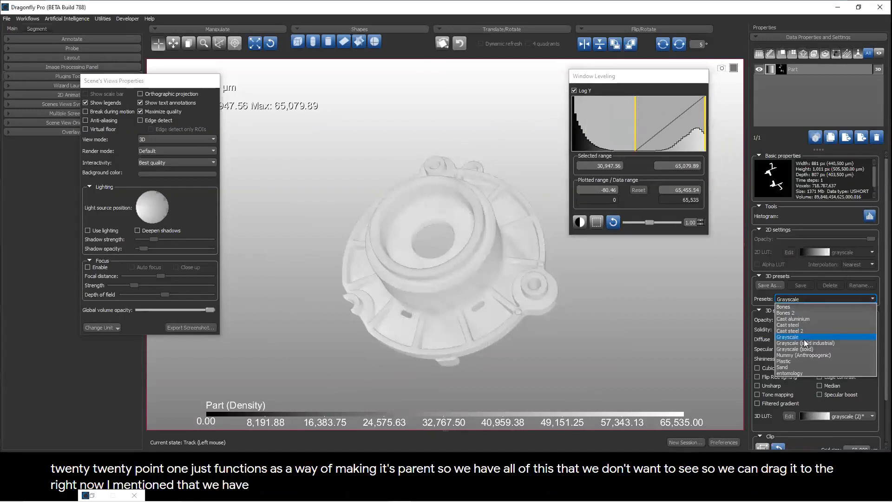
pyautogui.click(790, 319)
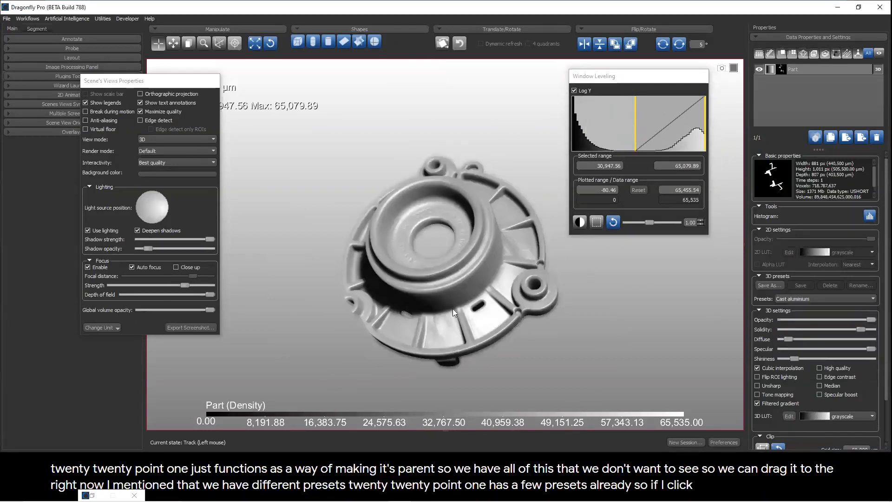
pyautogui.moveTo(361, 255); pyautogui.dragTo(449, 303)
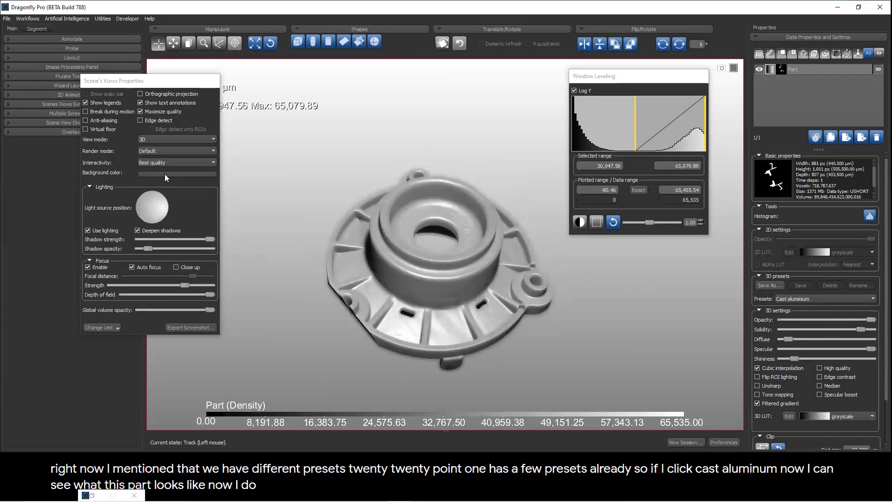
# Step: Enable Break during motion for the 3D view and test it by zooming and rotating the cast aluminium part
pyautogui.click(86, 112)
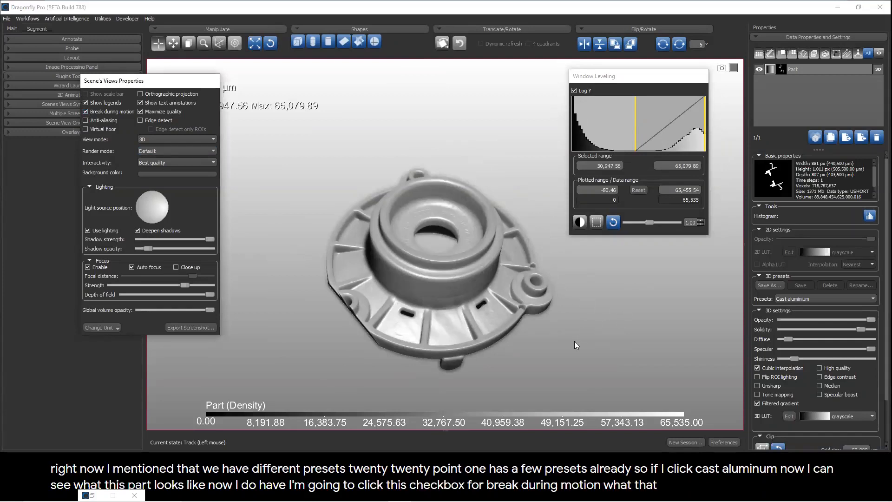
pyautogui.moveTo(451, 135); pyautogui.dragTo(485, 208, button='right')
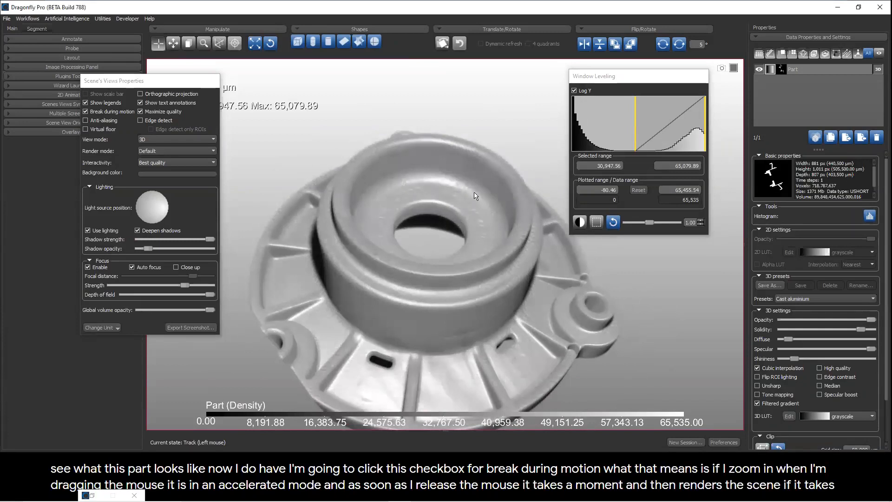
pyautogui.moveTo(526, 280)
pyautogui.mouseDown()
pyautogui.moveTo(486, 255)
pyautogui.moveTo(463, 253)
pyautogui.moveTo(522, 286)
pyautogui.mouseUp()
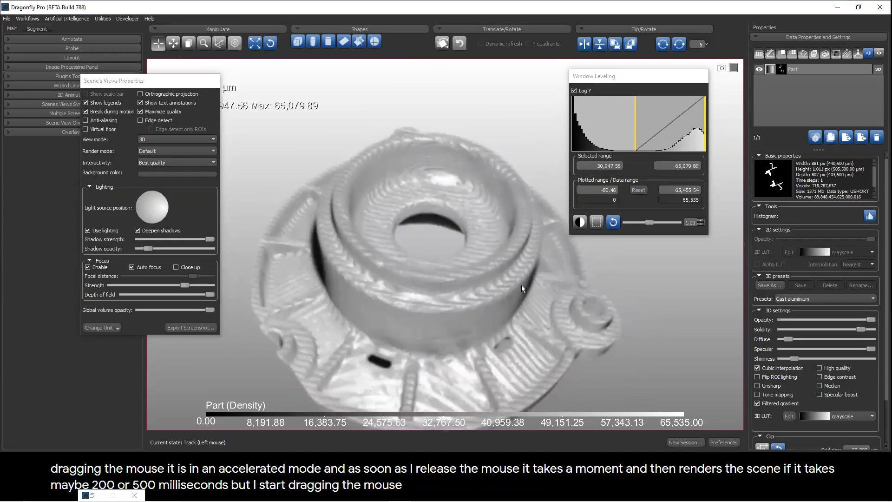
pyautogui.moveTo(467, 272); pyautogui.dragTo(385, 253)
pyautogui.moveTo(434, 290); pyautogui.dragTo(468, 248)
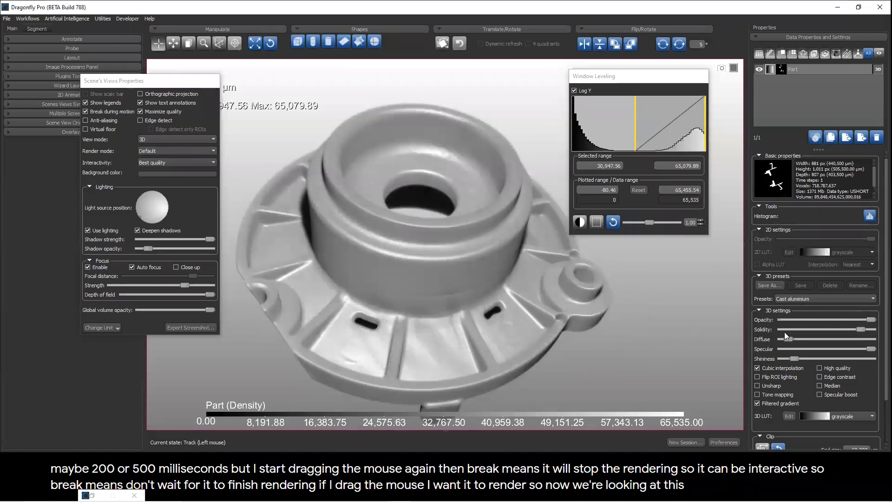
# Step: Try Part's specular setting at its minimum, restore it to maximum, and raise shininess slightly
pyautogui.moveTo(871, 349); pyautogui.dragTo(769, 356)
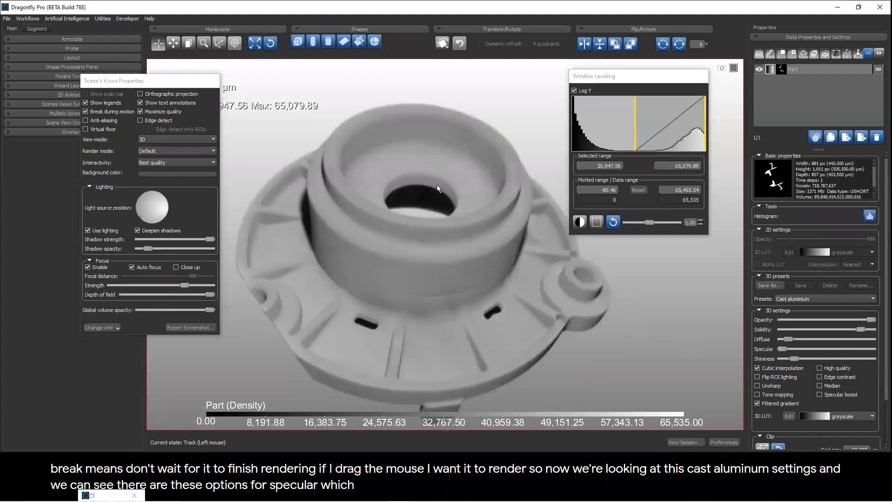
pyautogui.moveTo(784, 348); pyautogui.dragTo(875, 348)
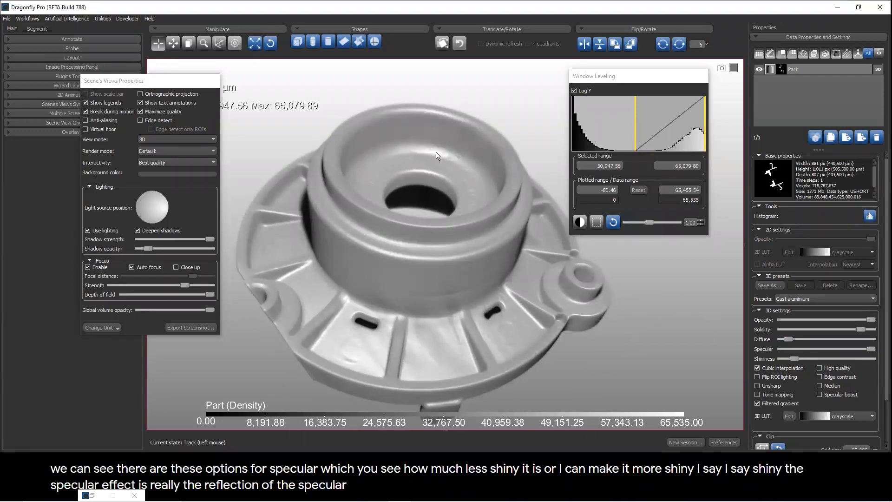
pyautogui.moveTo(794, 359)
pyautogui.mouseDown()
pyautogui.moveTo(872, 359)
pyautogui.moveTo(796, 357)
pyautogui.mouseUp()
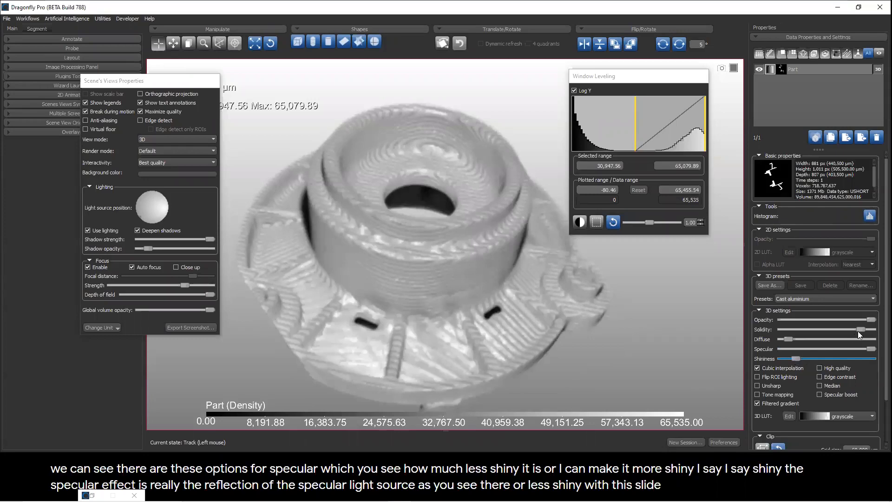
# Step: Try a low solidity of about one fifth of the range on Part and return it to near maximum
pyautogui.moveTo(859, 329); pyautogui.dragTo(795, 331)
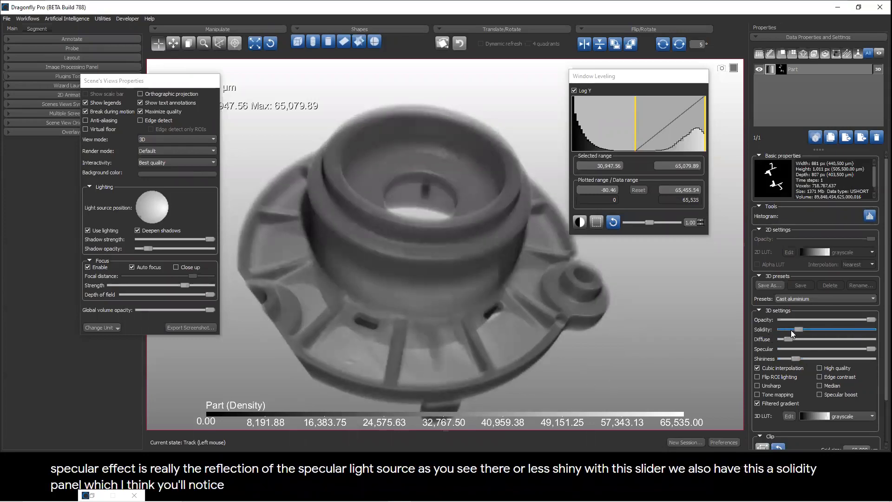
pyautogui.moveTo(797, 330); pyautogui.dragTo(864, 329)
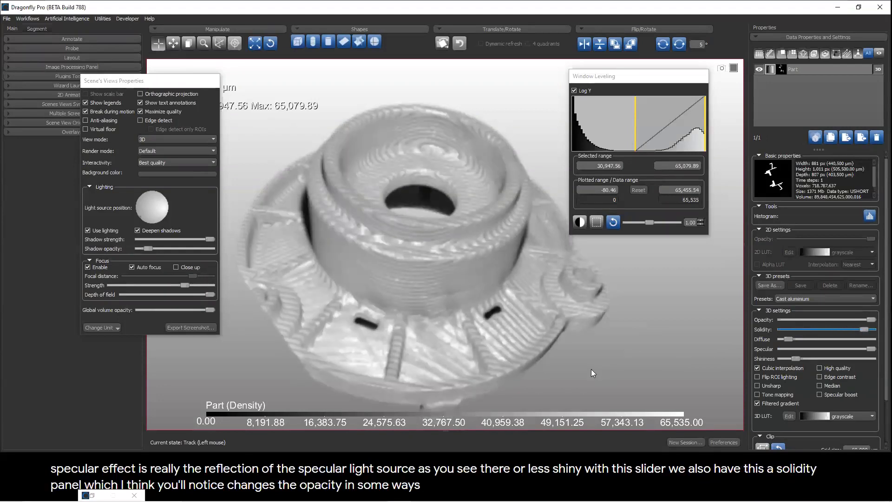
pyautogui.moveTo(587, 361); pyautogui.dragTo(556, 313, button='right')
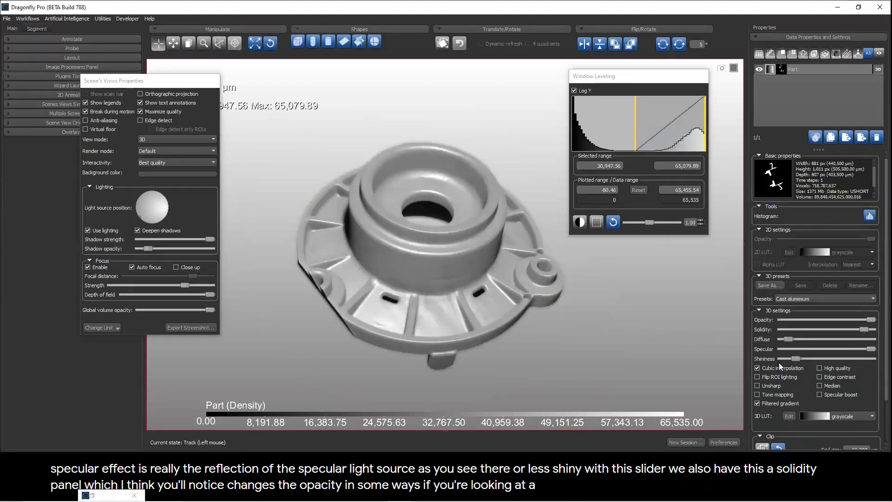
# Step: Try Edge contrast on Part, inspect its interior from several angles, and turn the option off again
pyautogui.click(819, 377)
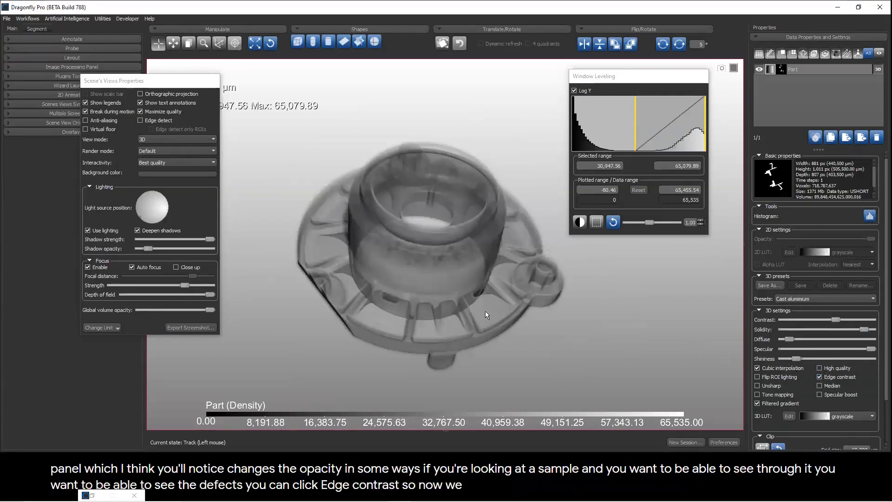
pyautogui.moveTo(491, 317); pyautogui.dragTo(515, 266)
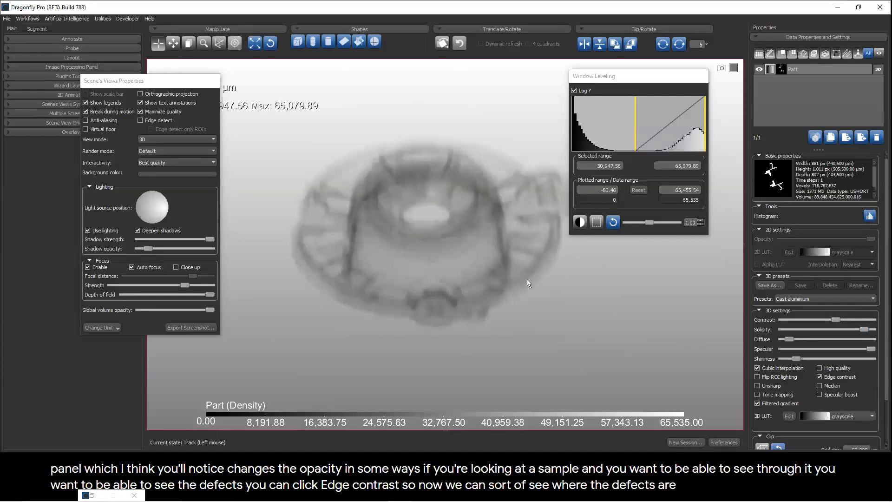
pyautogui.moveTo(533, 359); pyautogui.dragTo(593, 336)
pyautogui.moveTo(403, 386); pyautogui.dragTo(438, 321)
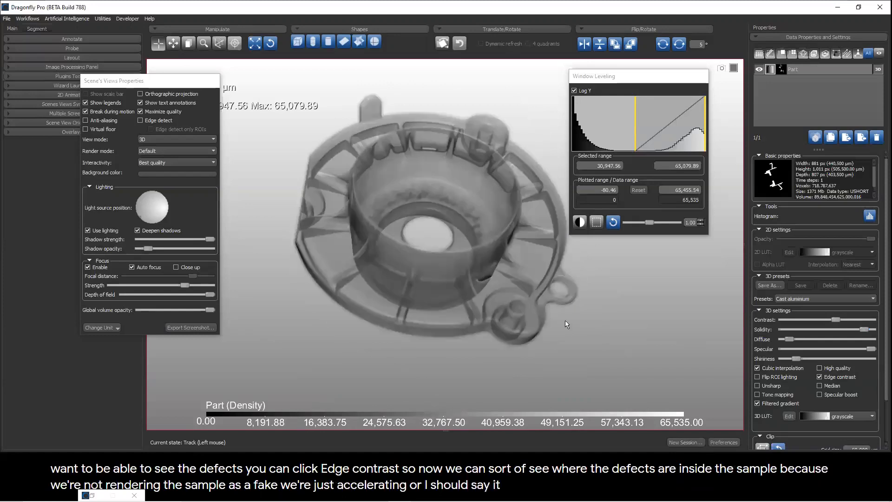
pyautogui.moveTo(493, 330); pyautogui.dragTo(543, 350)
pyautogui.click(820, 376)
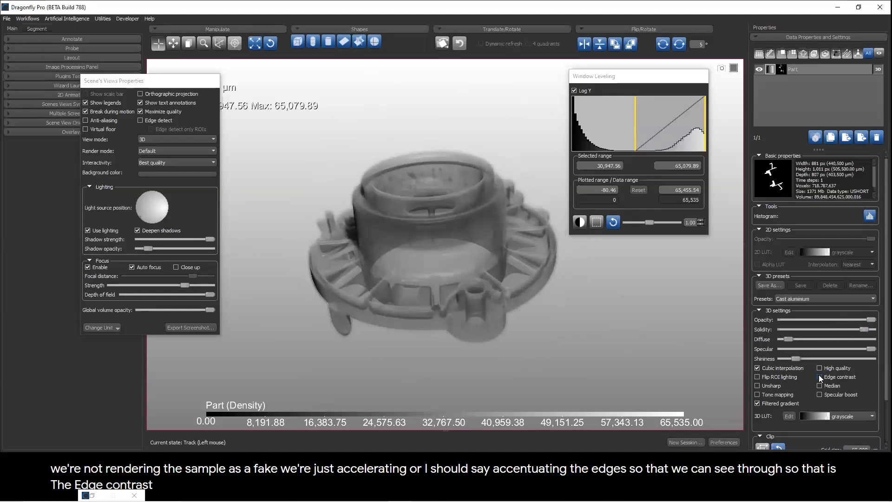
# Step: Try the Median filter on the cast aluminium part, examine the surface up close, and turn the filter off
pyautogui.moveTo(495, 247); pyautogui.dragTo(502, 285)
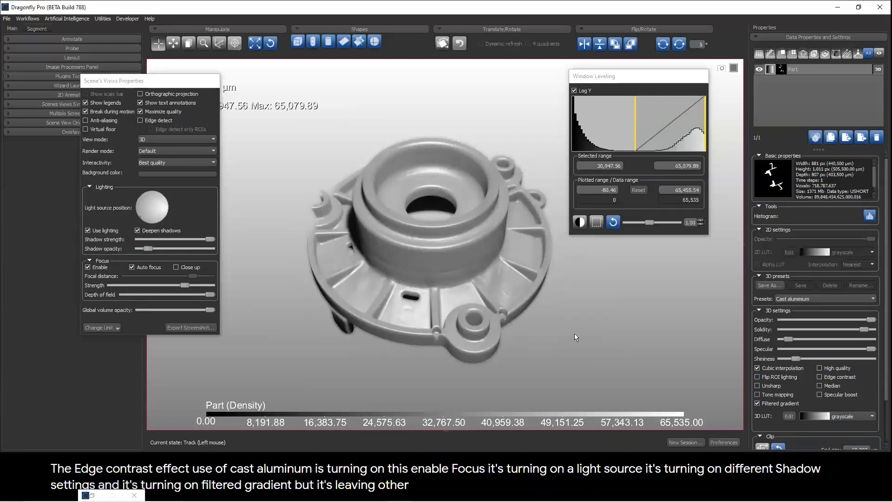
pyautogui.moveTo(416, 266); pyautogui.dragTo(677, 345)
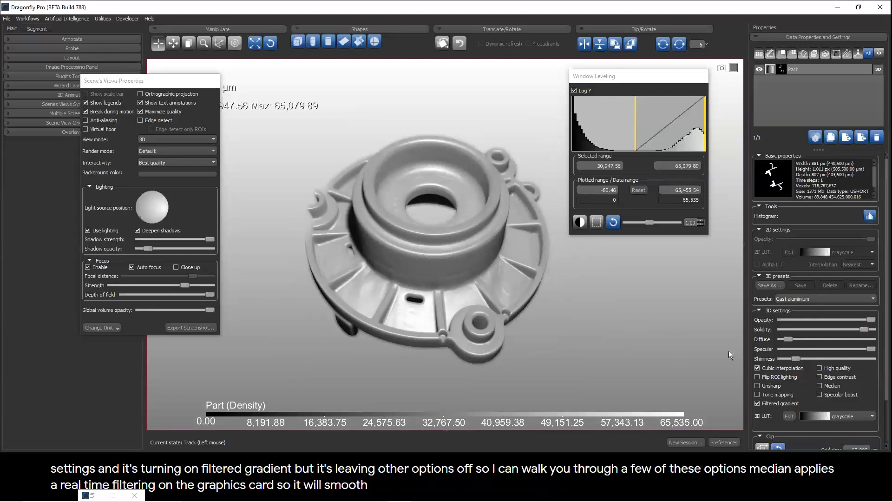
pyautogui.click(819, 385)
pyautogui.moveTo(464, 236); pyautogui.dragTo(466, 200, button='right')
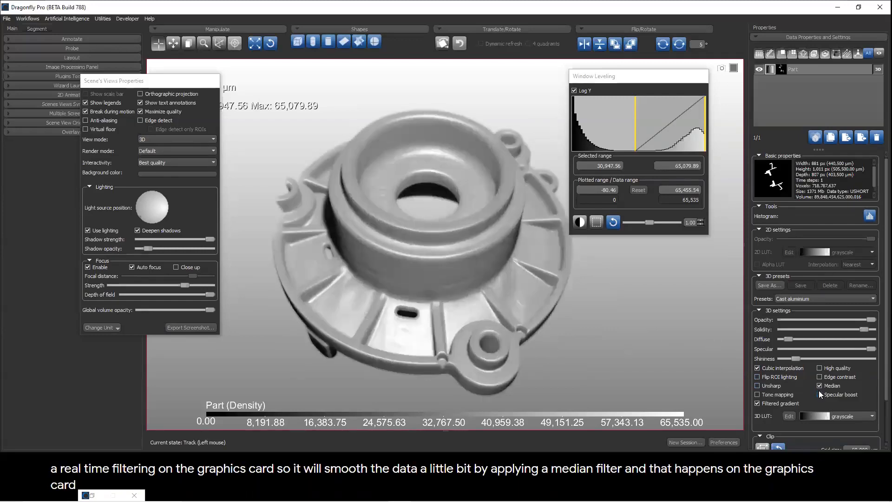
pyautogui.click(820, 385)
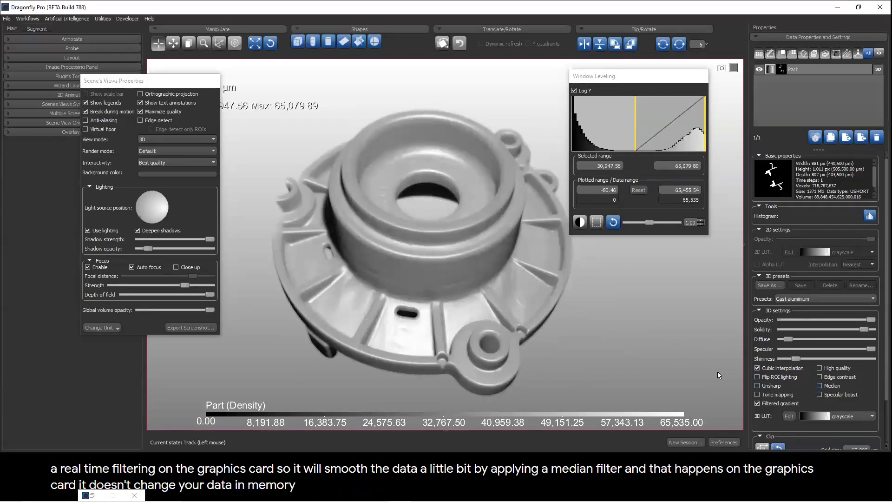
# Step: Enable the Unsharp filter in Part's 3D settings and inspect the sharpened surface from different angles
pyautogui.click(757, 385)
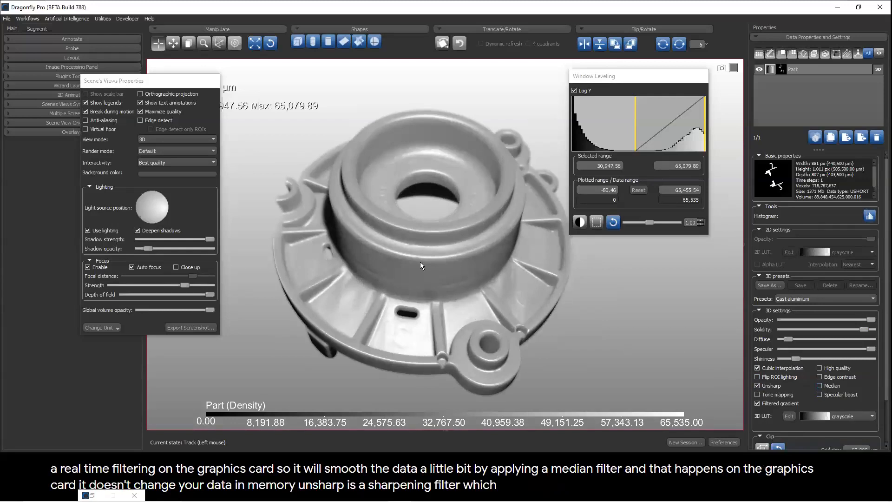
pyautogui.moveTo(409, 269)
pyautogui.mouseDown()
pyautogui.moveTo(373, 245)
pyautogui.moveTo(386, 253)
pyautogui.mouseUp()
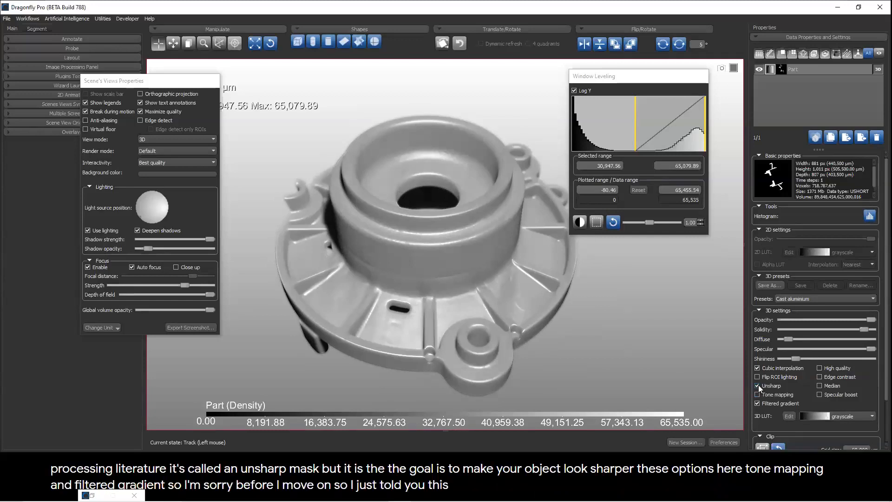
pyautogui.moveTo(435, 277); pyautogui.dragTo(378, 266)
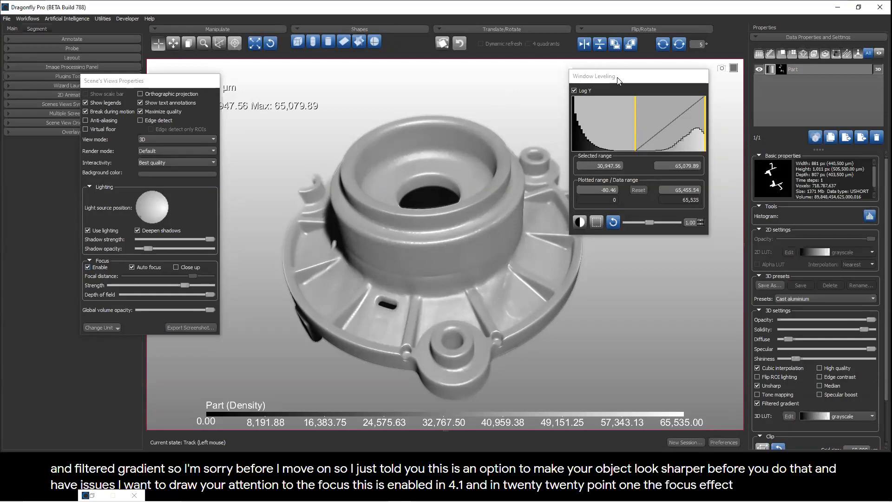
# Step: Move the Window Leveling window away from the part and compare the render with Focus disabled and enabled again
pyautogui.moveTo(617, 77); pyautogui.dragTo(668, 74)
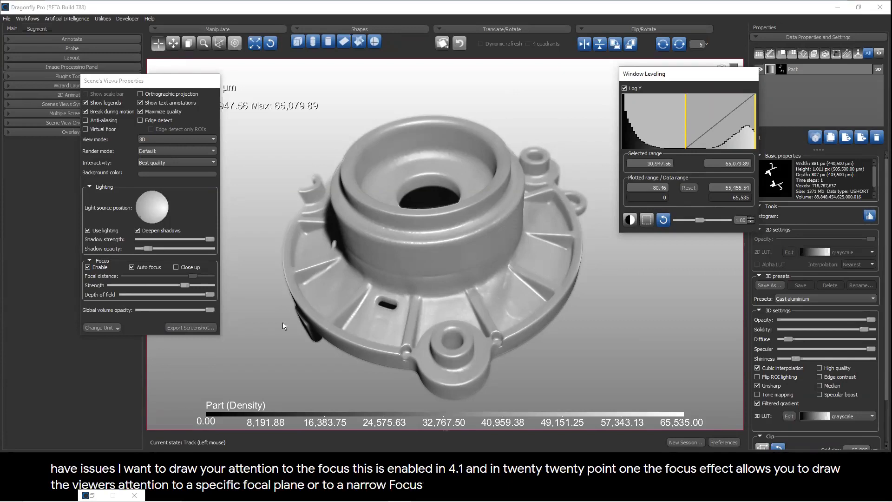
pyautogui.click(94, 268)
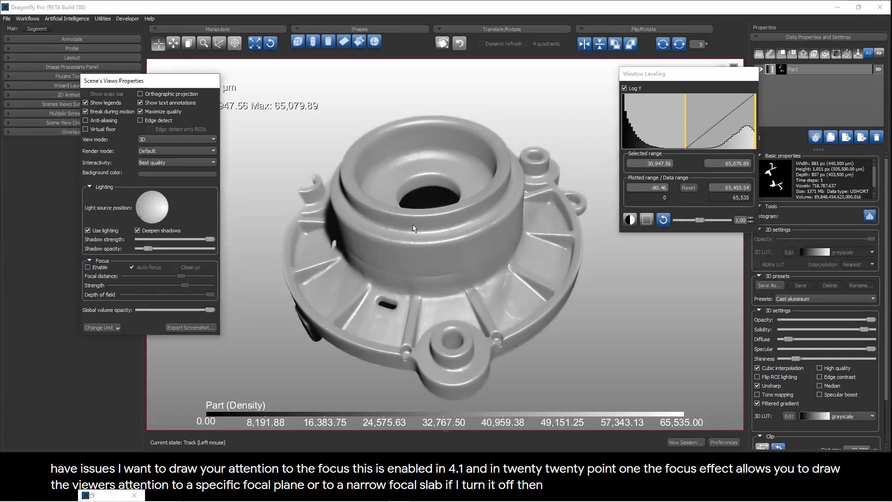
pyautogui.click(88, 267)
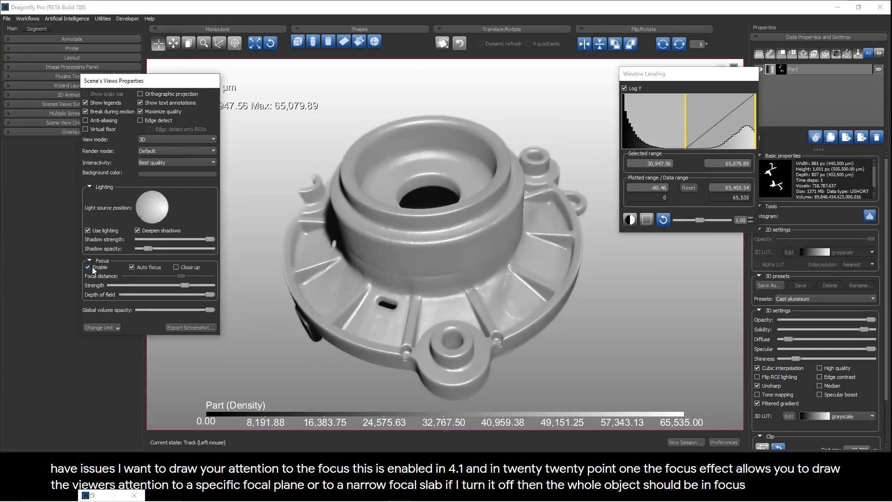
# Step: Turn off Auto focus and adjust the focus effect with a short depth of field, slightly reduced focal distance and lower strength
pyautogui.click(131, 268)
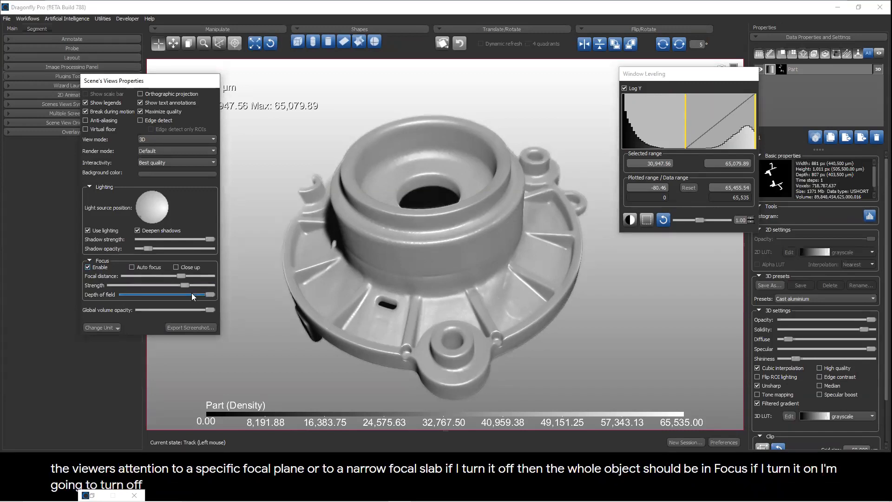
pyautogui.moveTo(208, 295); pyautogui.dragTo(126, 303)
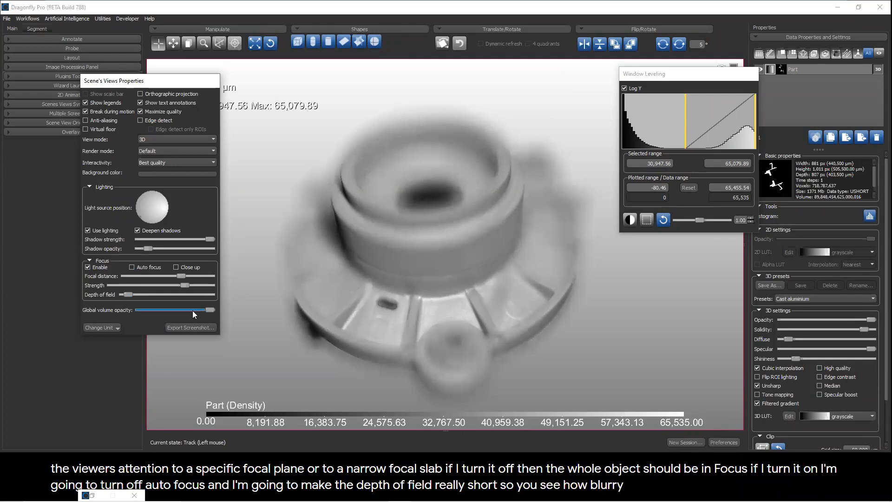
pyautogui.moveTo(180, 276)
pyautogui.mouseDown()
pyautogui.moveTo(196, 274)
pyautogui.moveTo(178, 275)
pyautogui.mouseUp()
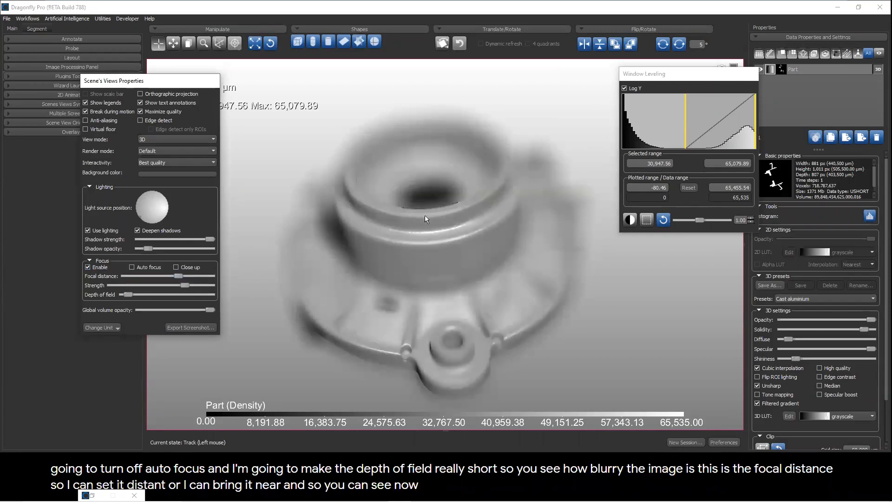
pyautogui.moveTo(130, 295)
pyautogui.mouseDown()
pyautogui.moveTo(148, 294)
pyautogui.moveTo(141, 287)
pyautogui.mouseUp()
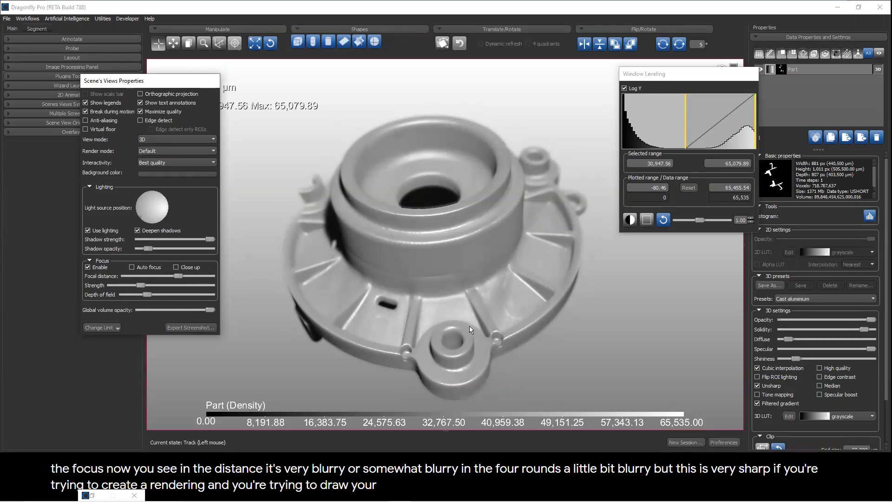
# Step: Turn Auto focus back on with depth of field at maximum, and disable the Focus effect for the sharpened part
pyautogui.click(133, 268)
pyautogui.moveTo(513, 184); pyautogui.dragTo(279, 268)
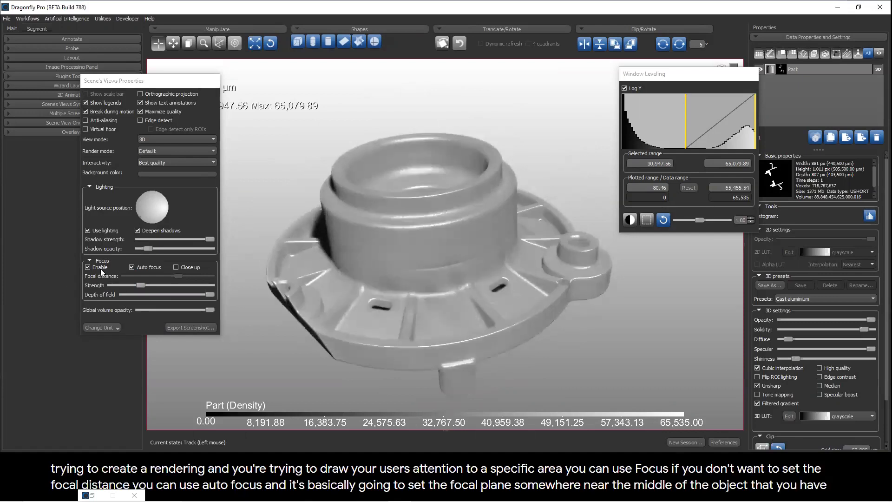
pyautogui.click(97, 268)
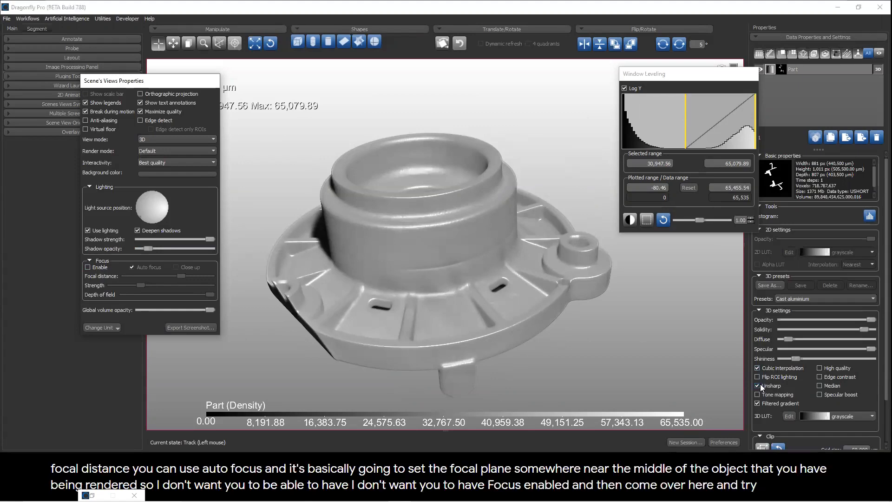
pyautogui.click(407, 198)
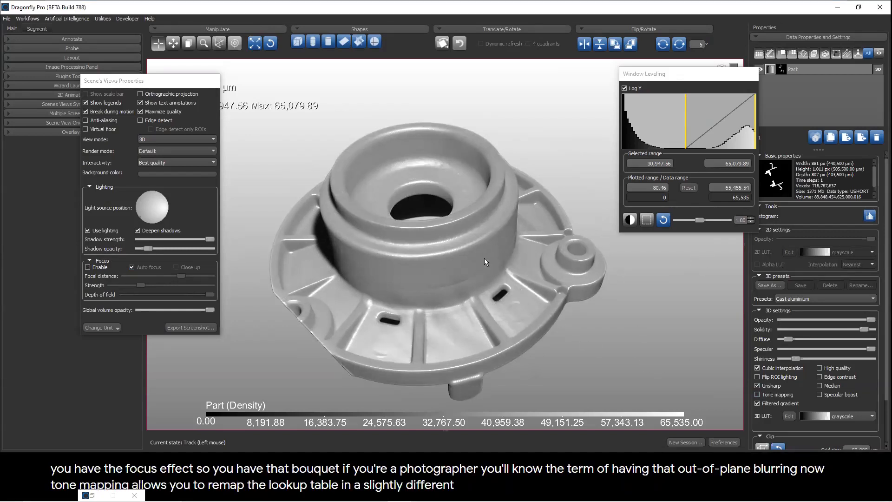
# Step: Lower the part's selected range minimum to 24,576 with Tone mapping turned on, and turn Tone mapping off again
pyautogui.click(757, 394)
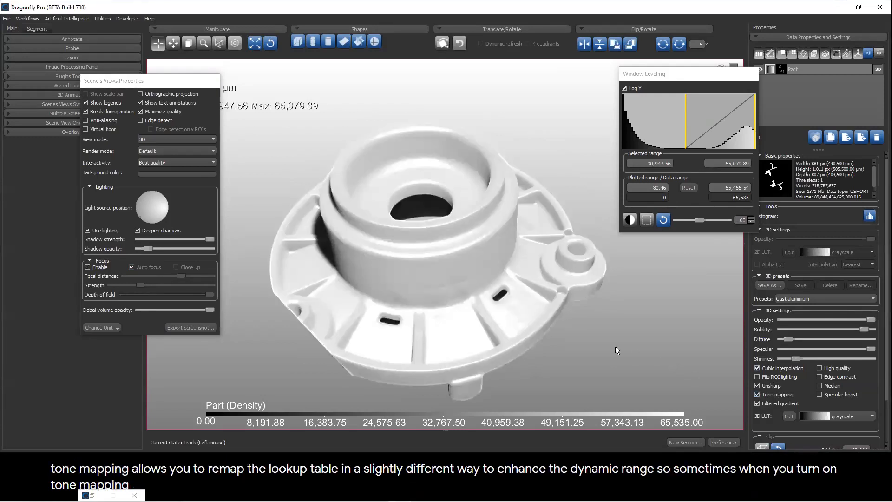
pyautogui.moveTo(685, 147); pyautogui.dragTo(672, 148)
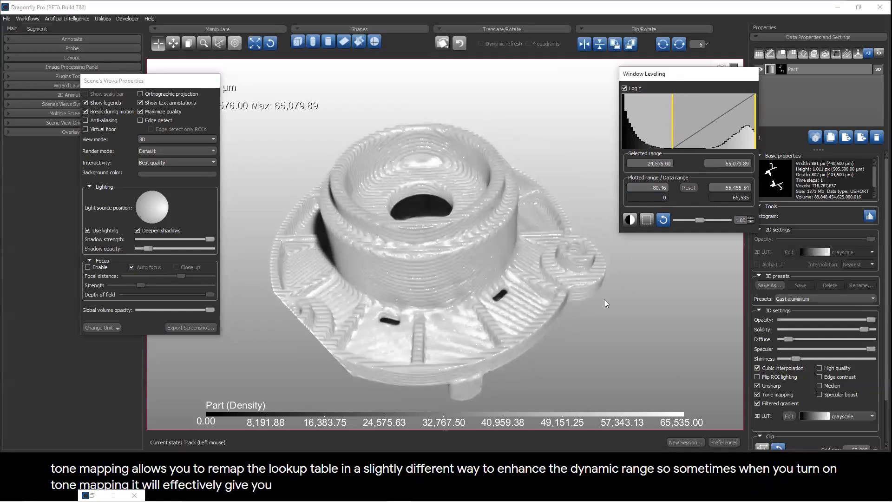
pyautogui.click(767, 394)
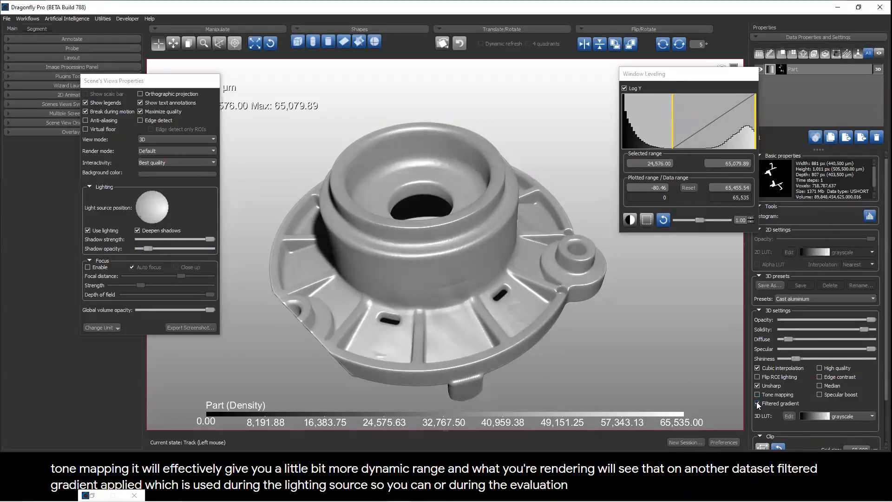
# Step: Enable High quality for the part and try Specular boost, inspecting the surface from a different angle
pyautogui.moveTo(401, 270); pyautogui.dragTo(548, 312)
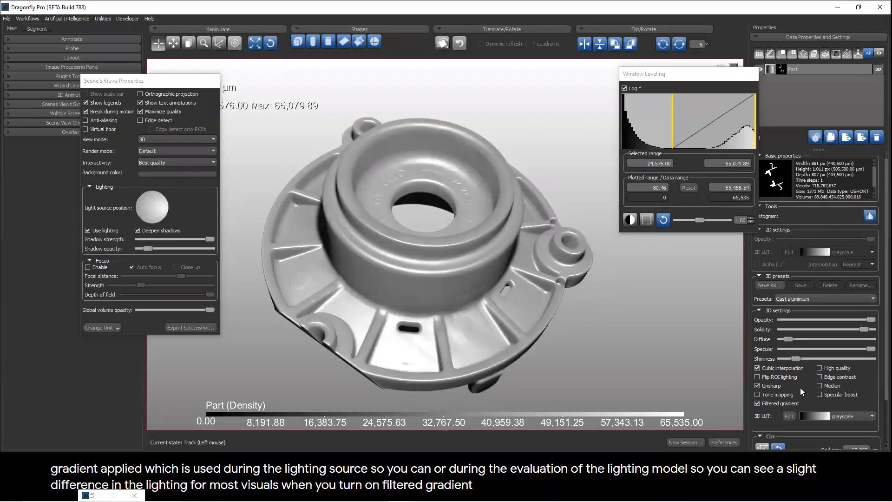
pyautogui.click(819, 367)
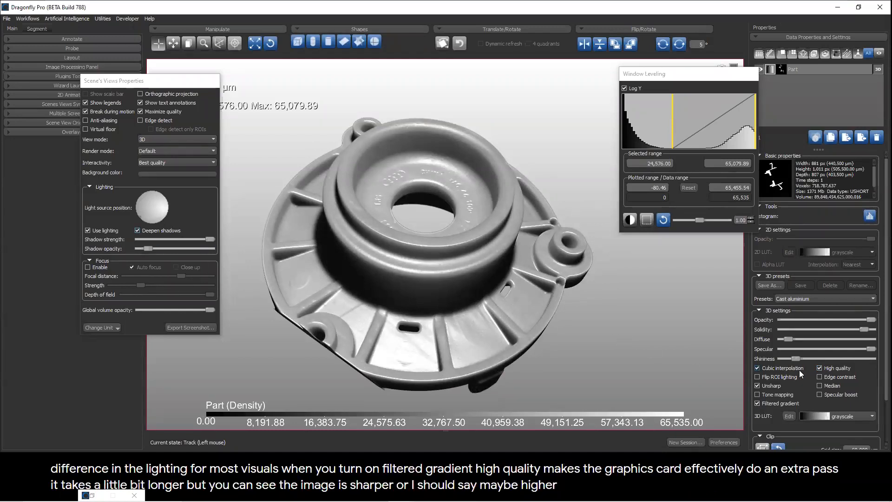
pyautogui.click(820, 394)
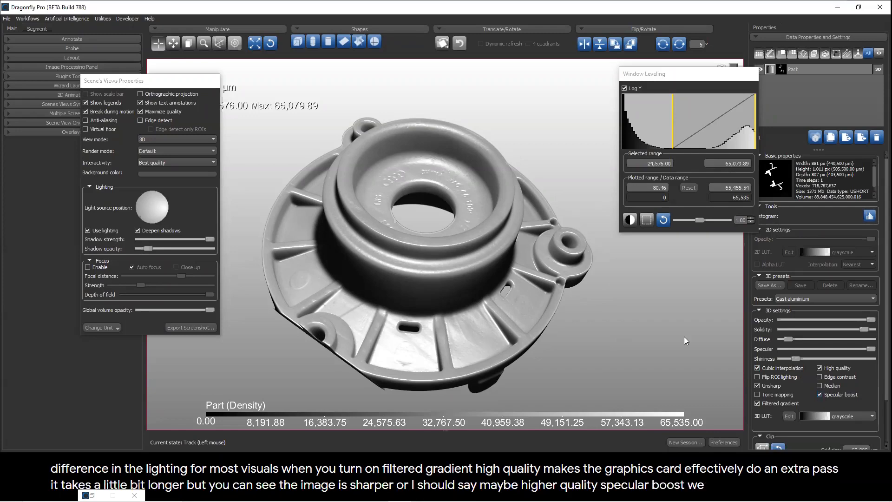
pyautogui.moveTo(514, 280); pyautogui.dragTo(451, 222)
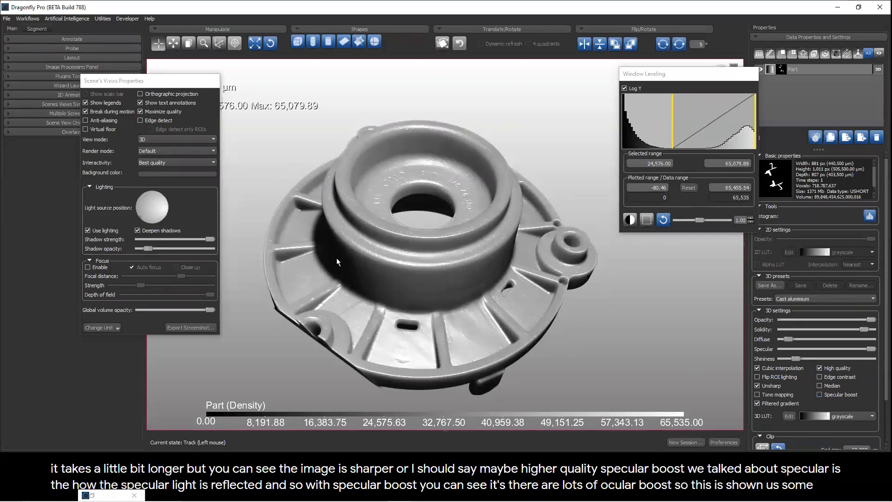
# Step: Move the light source to the left side of the part and reduce the shadow strength and darkness
pyautogui.click(160, 206)
pyautogui.moveTo(160, 206)
pyautogui.mouseDown()
pyautogui.moveTo(146, 209)
pyautogui.moveTo(146, 201)
pyautogui.mouseUp()
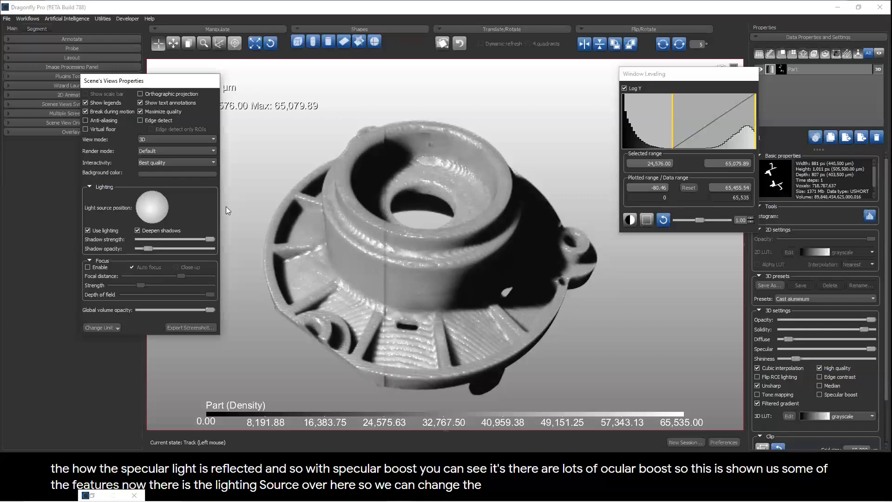
pyautogui.moveTo(210, 238); pyautogui.dragTo(183, 237)
pyautogui.click(149, 238)
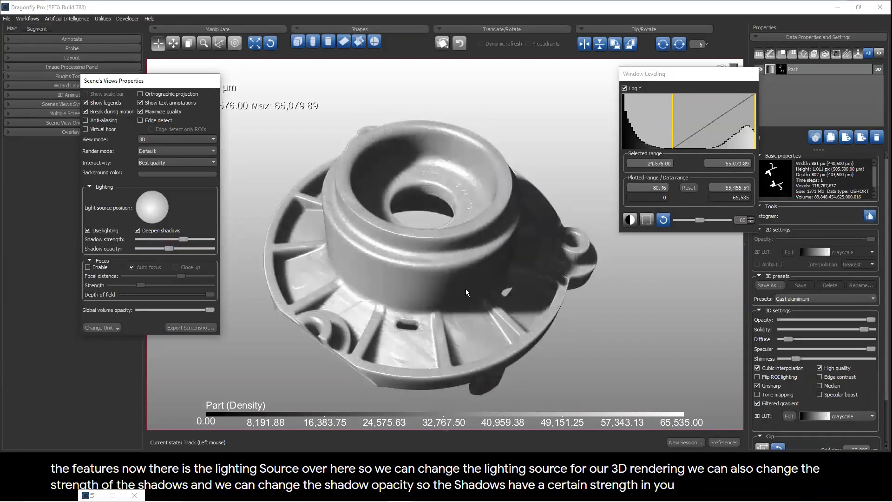
# Step: Compare soft and sharp shadows, settling on shadow strength just below the middle and shadow opacity at about one third
pyautogui.moveTo(184, 238); pyautogui.dragTo(147, 239)
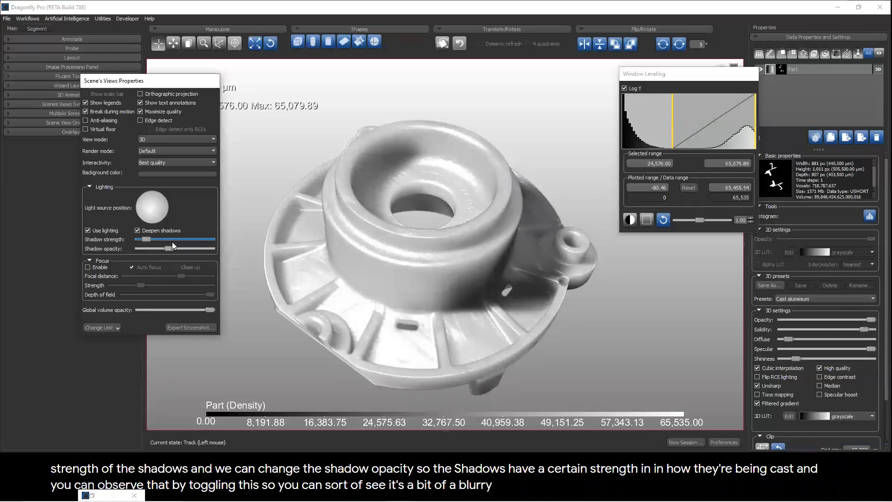
pyautogui.moveTo(144, 239); pyautogui.dragTo(189, 238)
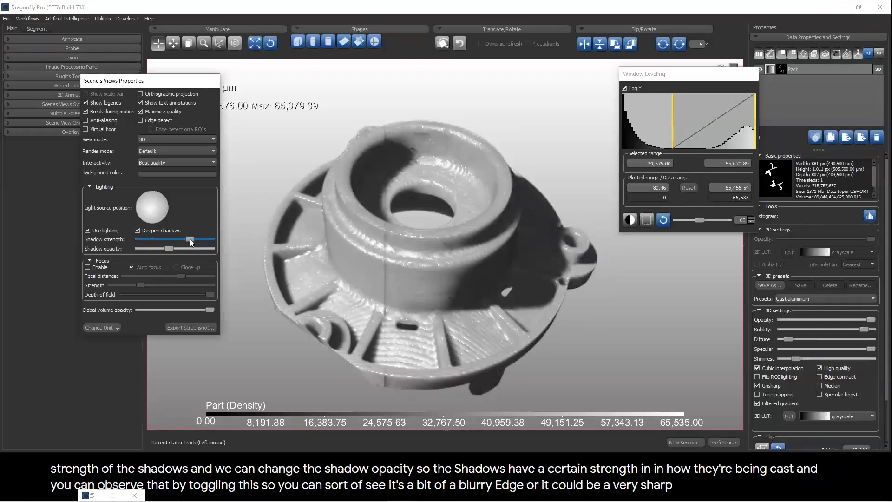
pyautogui.click(165, 239)
pyautogui.moveTo(170, 249); pyautogui.dragTo(205, 246)
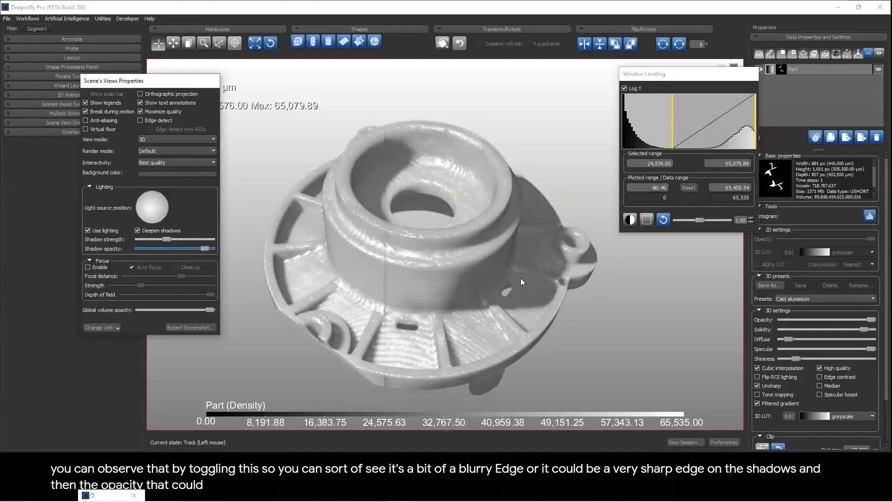
pyautogui.moveTo(205, 247); pyautogui.dragTo(162, 248)
pyautogui.click(429, 209)
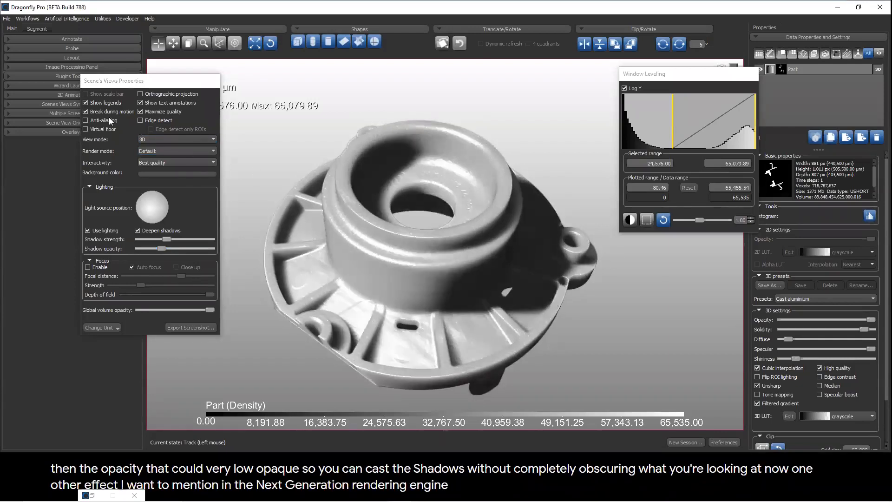
# Step: Enable the Virtual floor with High quality turned off, and reposition the light to cast the part's shadow on the floor beneath it
pyautogui.click(819, 367)
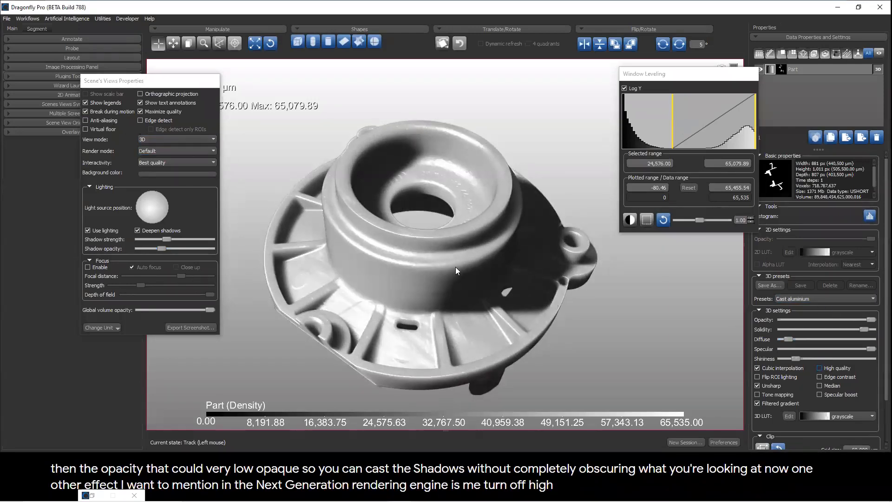
pyautogui.click(87, 129)
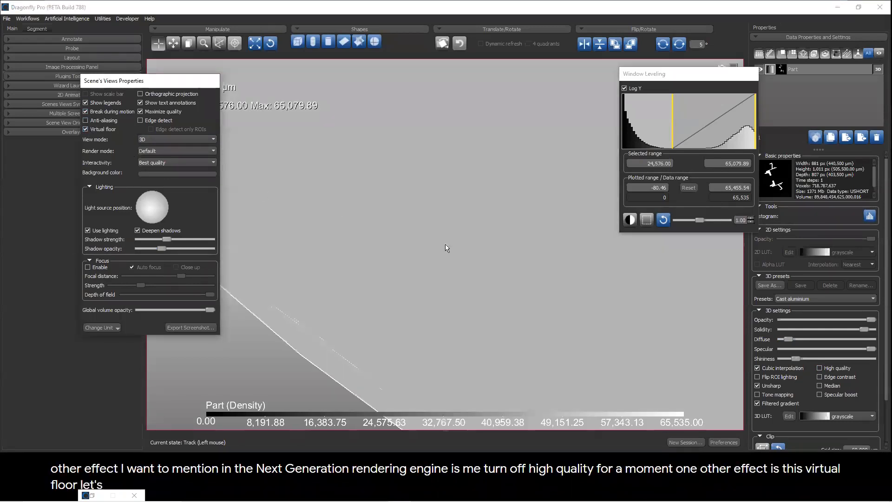
pyautogui.moveTo(446, 245); pyautogui.dragTo(420, 110, button='right')
pyautogui.moveTo(421, 111); pyautogui.dragTo(319, 272)
pyautogui.moveTo(383, 316); pyautogui.dragTo(492, 294)
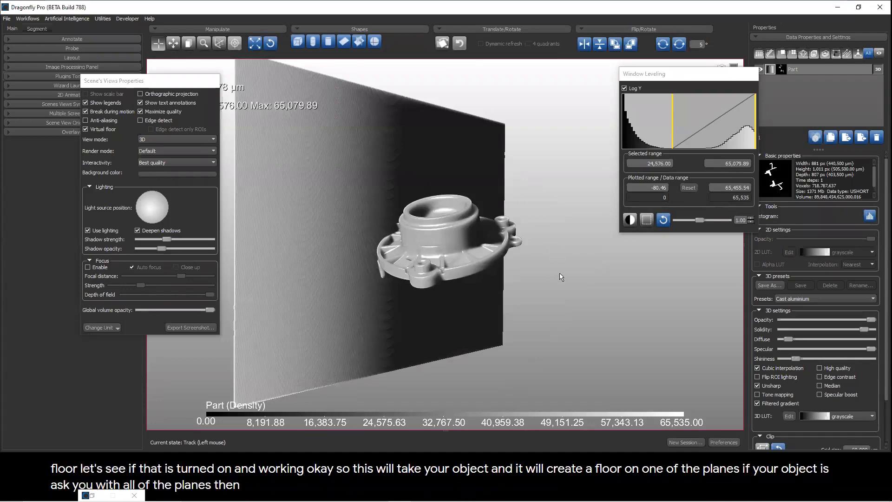
pyautogui.moveTo(471, 204); pyautogui.dragTo(556, 279)
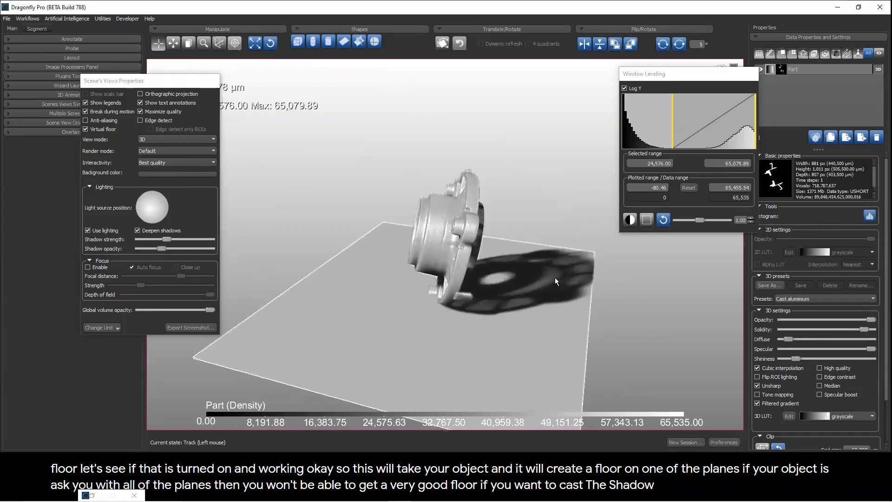
pyautogui.moveTo(163, 211)
pyautogui.mouseDown()
pyautogui.moveTo(150, 210)
pyautogui.moveTo(148, 192)
pyautogui.mouseUp()
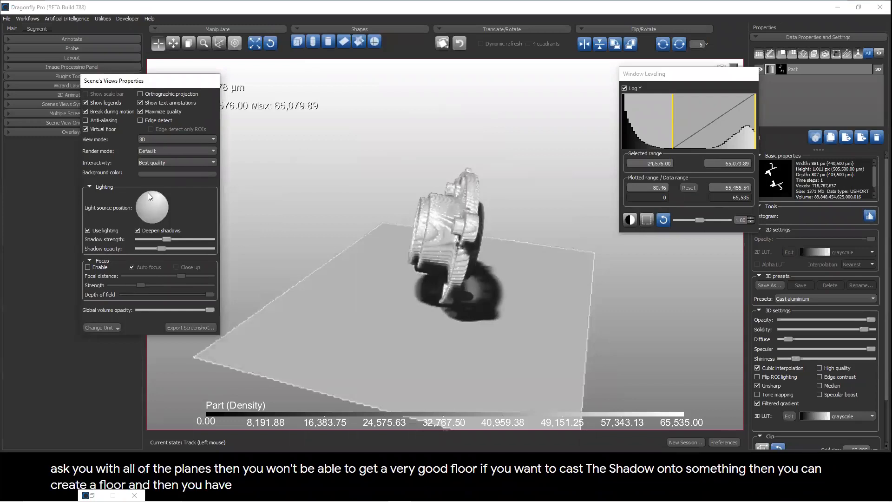
# Step: Reorient the part with the Virtual floor off, enable the floor again for this orientation, and shift the light source
pyautogui.click(86, 128)
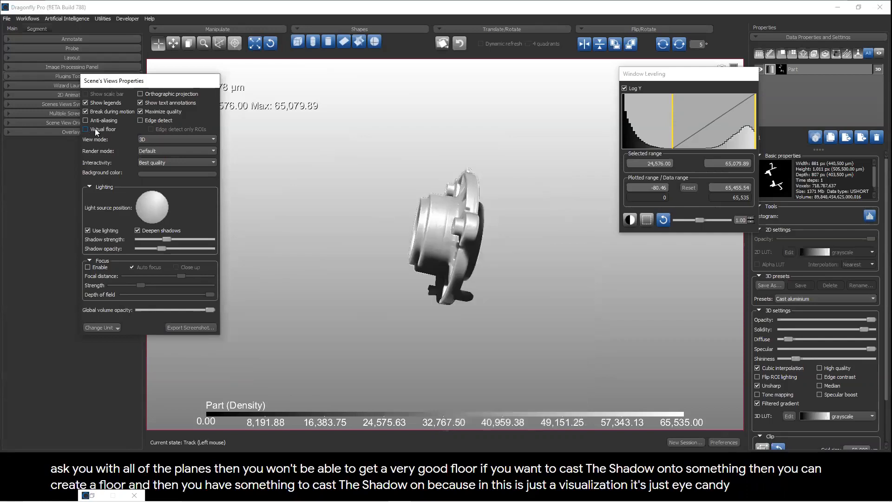
pyautogui.moveTo(395, 161); pyautogui.dragTo(437, 174)
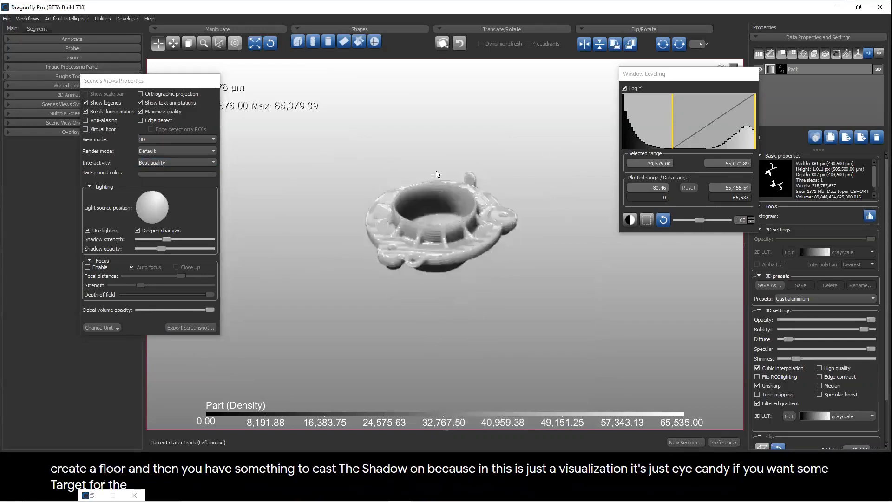
pyautogui.click(86, 130)
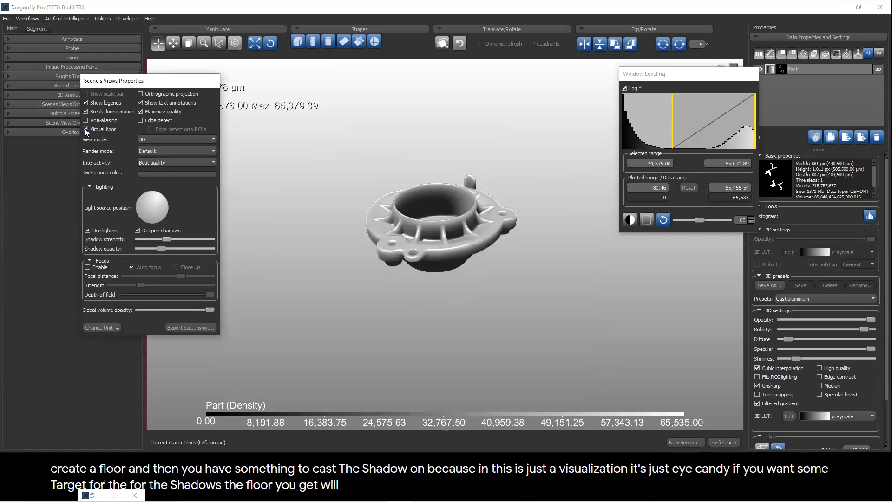
pyautogui.moveTo(404, 258); pyautogui.dragTo(423, 173)
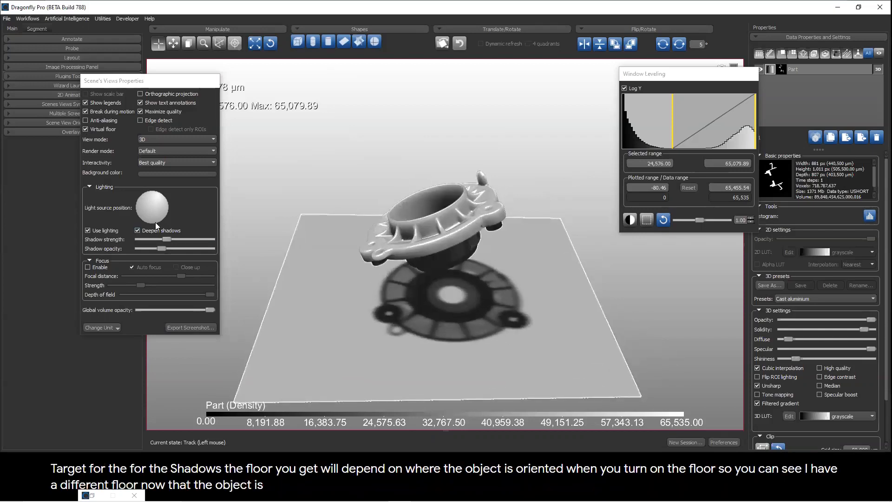
pyautogui.moveTo(154, 218)
pyautogui.mouseDown()
pyautogui.moveTo(150, 207)
pyautogui.moveTo(163, 210)
pyautogui.moveTo(159, 218)
pyautogui.mouseUp()
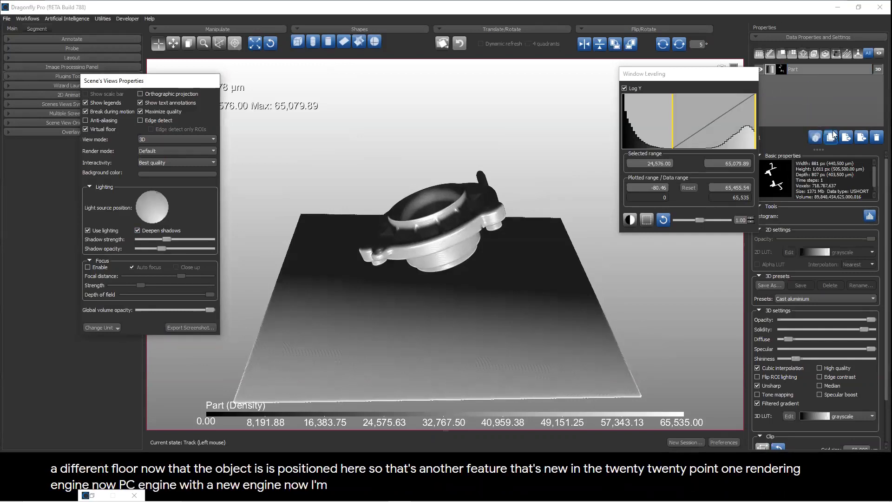
# Step: Remove the part dataset from the workspace and search the Organizer's projects for "vizdemo"
pyautogui.click(877, 137)
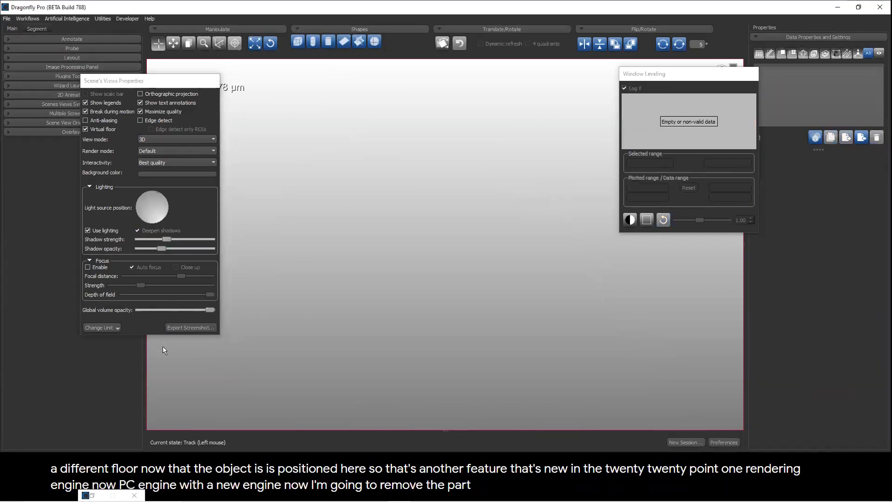
pyautogui.click(92, 495)
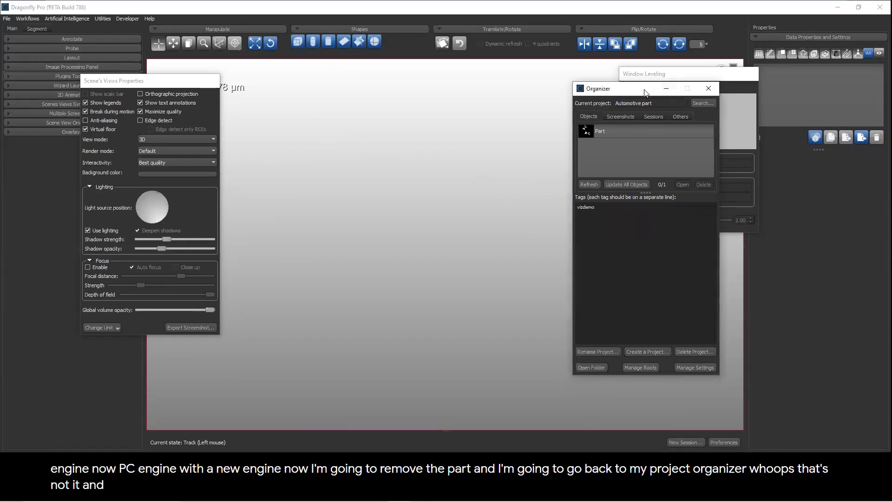
pyautogui.moveTo(644, 89); pyautogui.dragTo(484, 70)
pyautogui.click(542, 85)
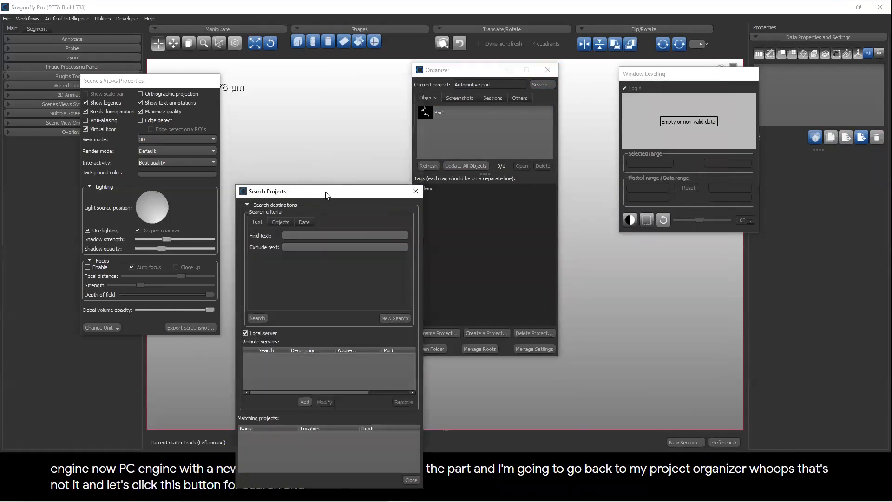
pyautogui.click(290, 150)
pyautogui.write('vizdemo')
pyautogui.press('Return')
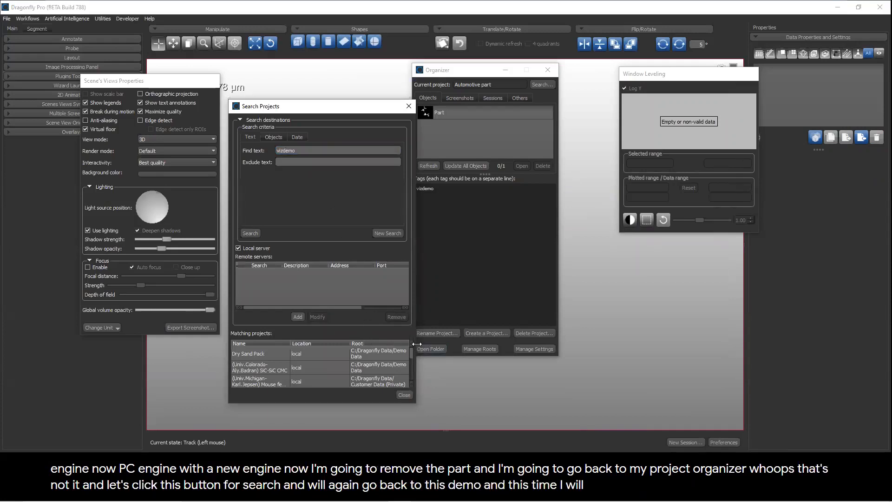
# Step: Open the (Rigaku) Denim project, load its denim density dataset into the workspace, and put the Organizer away
pyautogui.moveTo(416, 344); pyautogui.dragTo(496, 344)
pyautogui.scroll(-3, 281, 381)
pyautogui.doubleClick(261, 354)
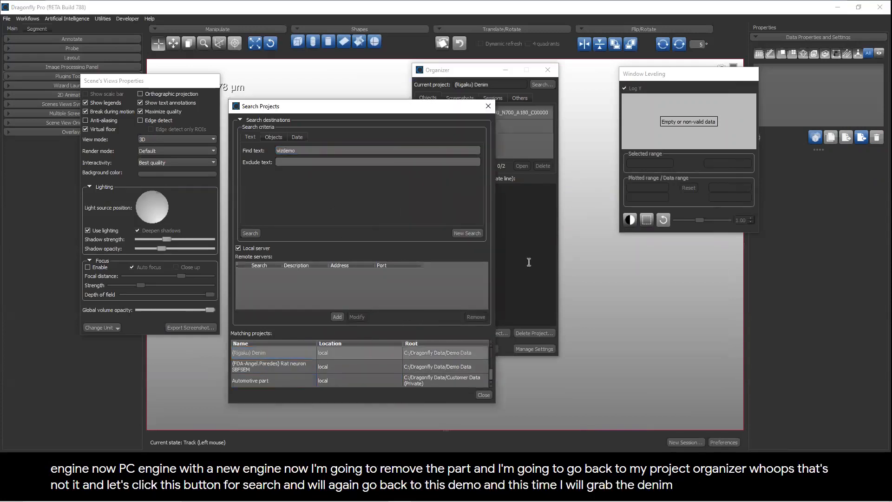
pyautogui.moveTo(501, 76); pyautogui.dragTo(577, 81)
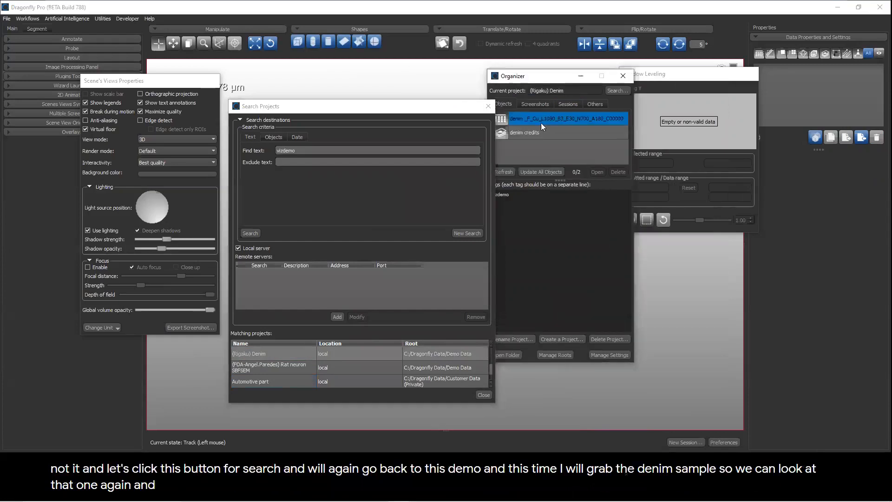
pyautogui.moveTo(533, 119); pyautogui.dragTo(809, 89)
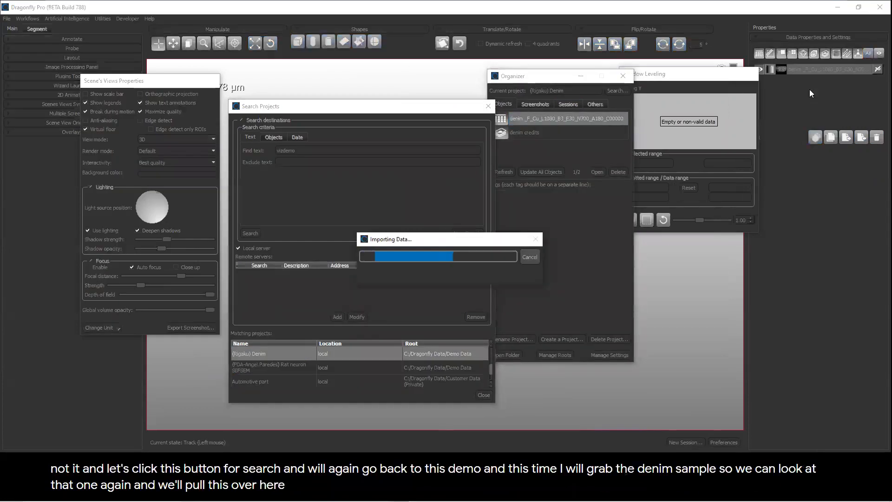
pyautogui.click(581, 77)
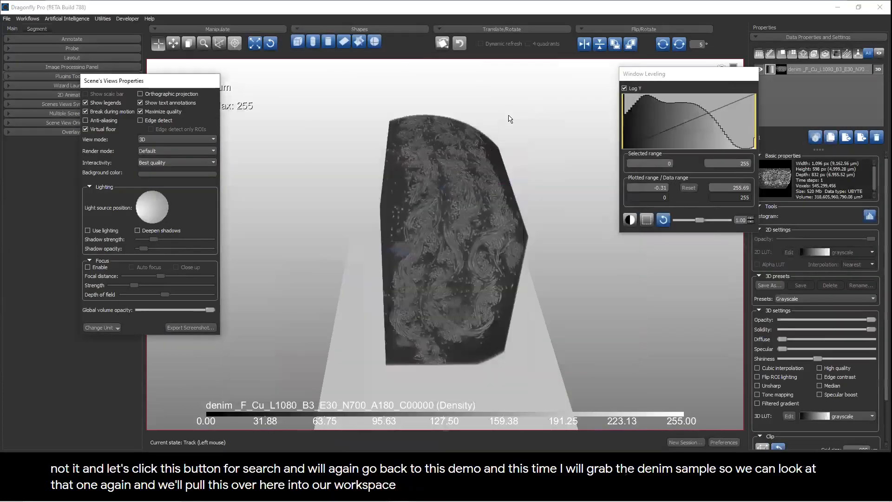
# Step: Turn off the Virtual floor and set the denim dataset's selected range to 55.11–230.11
pyautogui.moveTo(555, 167); pyautogui.dragTo(374, 243)
pyautogui.click(93, 130)
pyautogui.moveTo(623, 131); pyautogui.dragTo(651, 134)
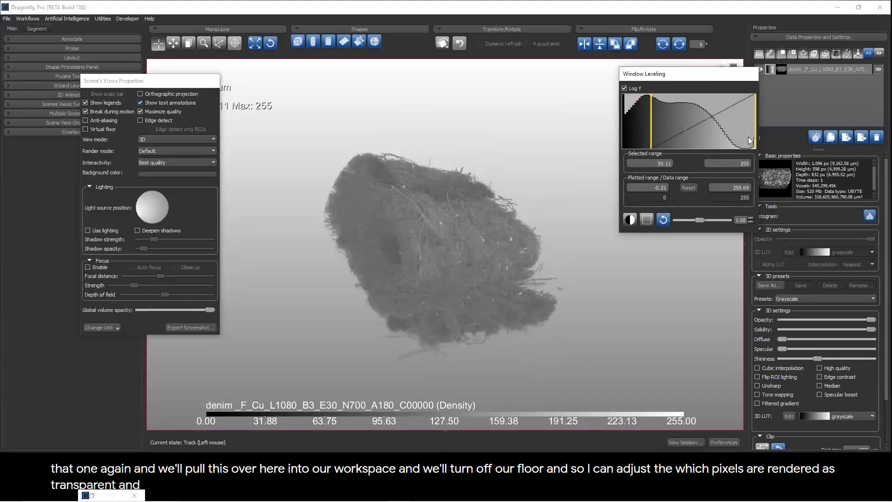
pyautogui.moveTo(723, 135); pyautogui.dragTo(743, 131)
# Step: Apply the Cast aluminium 3D preset to the denim dataset
pyautogui.click(813, 70)
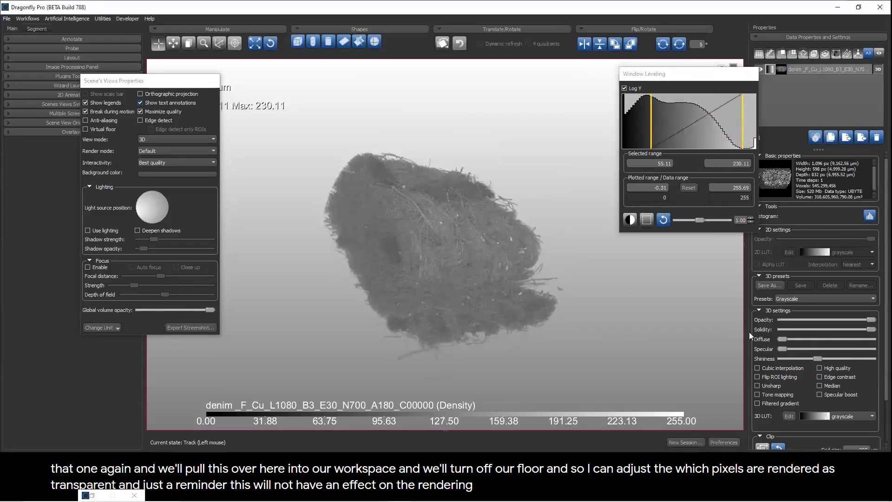
pyautogui.click(805, 298)
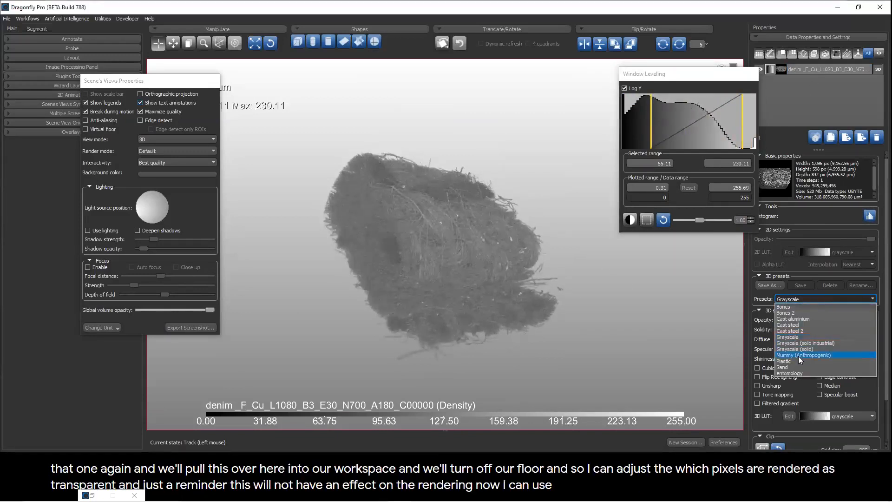
pyautogui.click(795, 319)
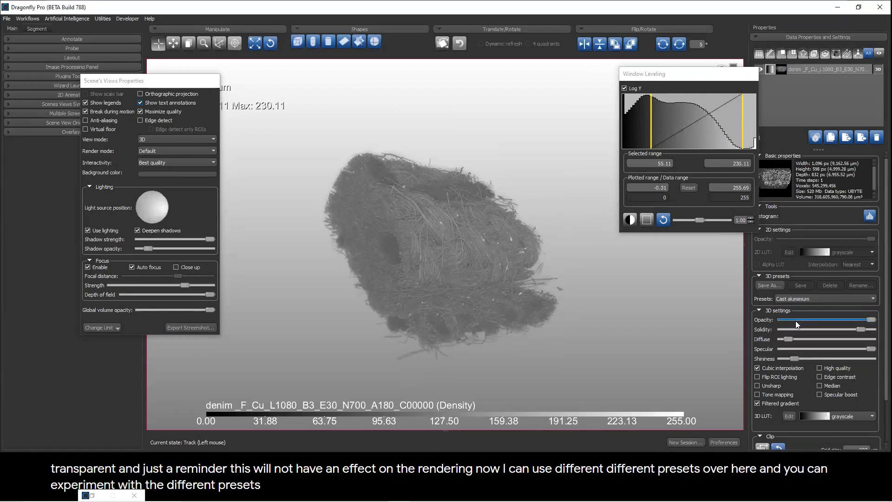
# Step: Apply the Mummy (Anthropogenic) 3D preset to the denim dataset and lower its window-leveling gamma to 0.20
pyautogui.click(802, 299)
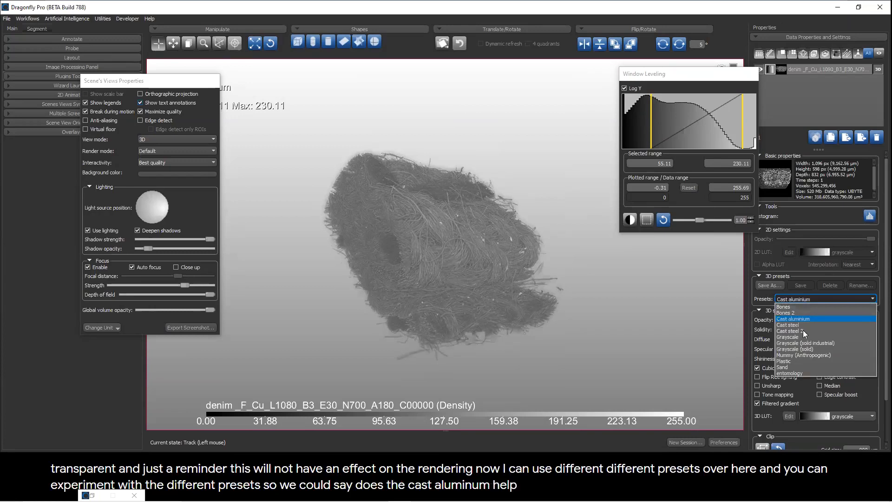
pyautogui.click(797, 356)
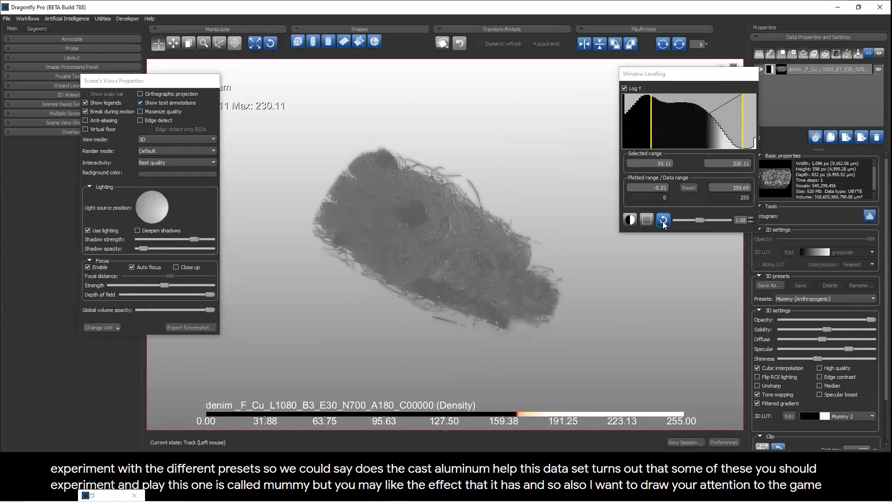
pyautogui.moveTo(699, 220); pyautogui.dragTo(663, 226)
pyautogui.moveTo(389, 234); pyautogui.dragTo(469, 157)
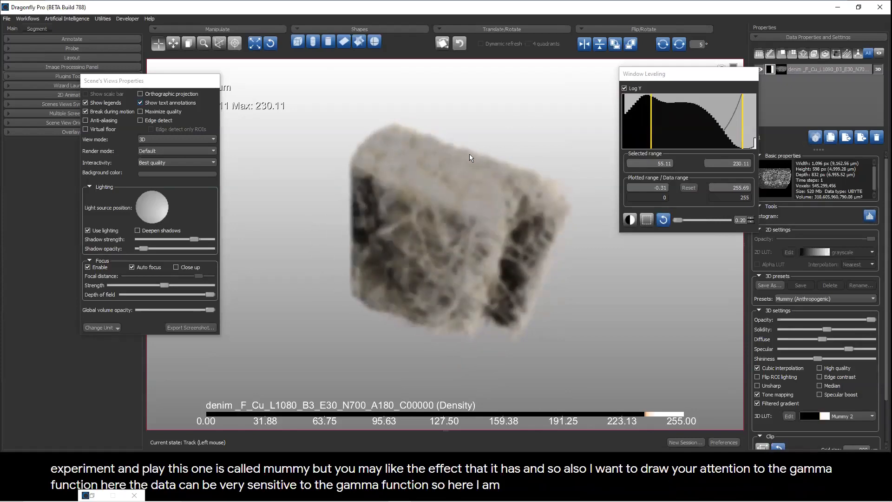
# Step: Raise the denim dataset's gamma to about 1.23 and set the lower limit of its selected range to 72.89
pyautogui.click(678, 220)
pyautogui.moveTo(677, 221); pyautogui.dragTo(726, 224)
pyautogui.moveTo(501, 148); pyautogui.dragTo(505, 116)
pyautogui.moveTo(723, 220); pyautogui.dragTo(706, 221)
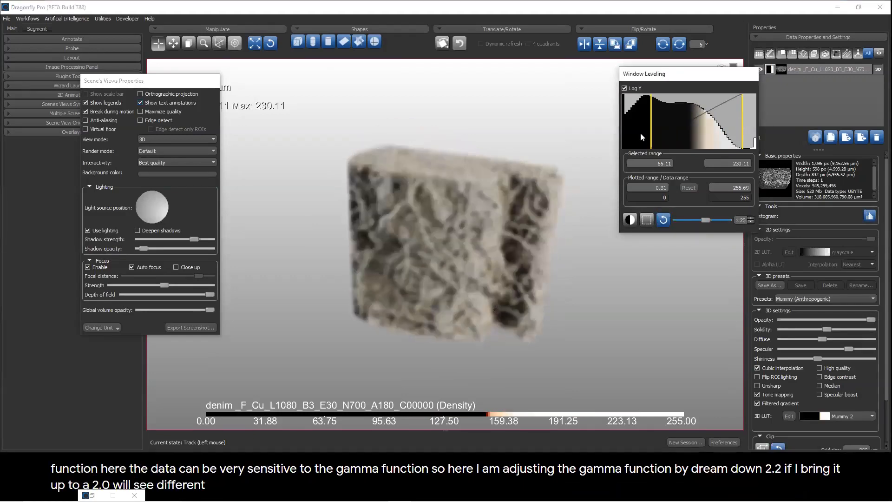
pyautogui.moveTo(655, 124); pyautogui.dragTo(661, 124)
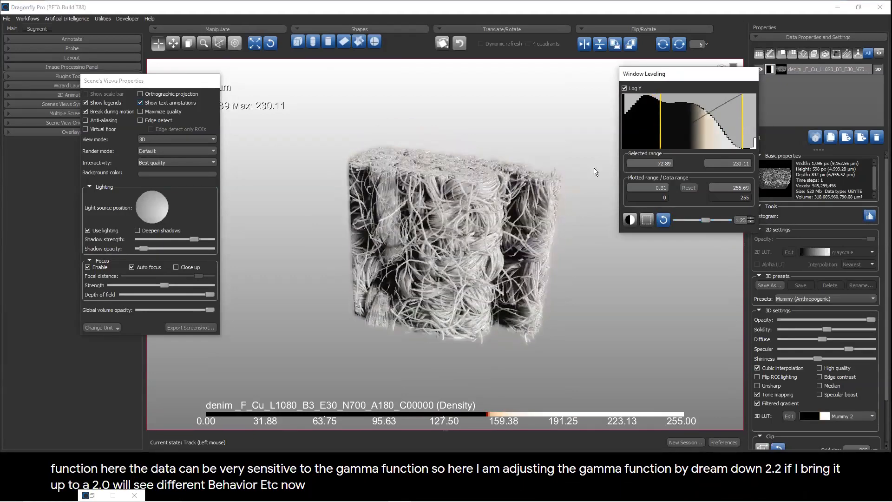
# Step: Enable High quality and Median in the denim dataset's 3D settings
pyautogui.moveTo(468, 159); pyautogui.dragTo(470, 247, button='right')
pyautogui.moveTo(588, 242); pyautogui.dragTo(403, 190)
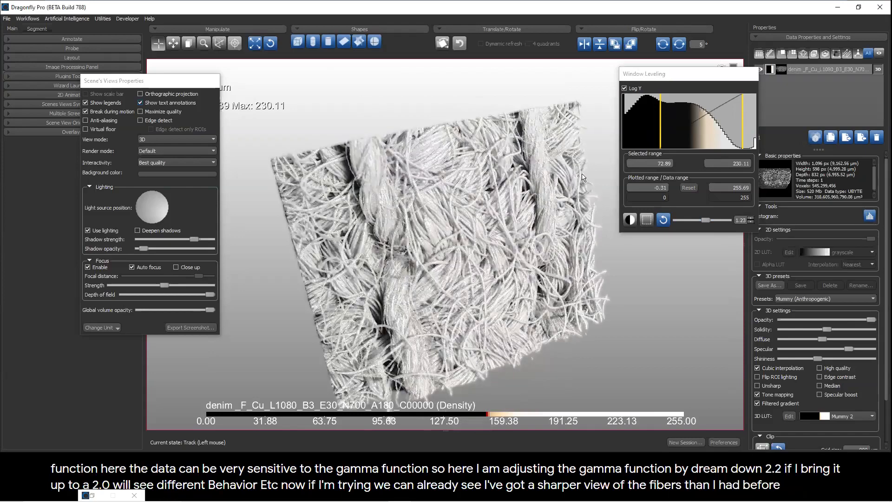
pyautogui.click(820, 385)
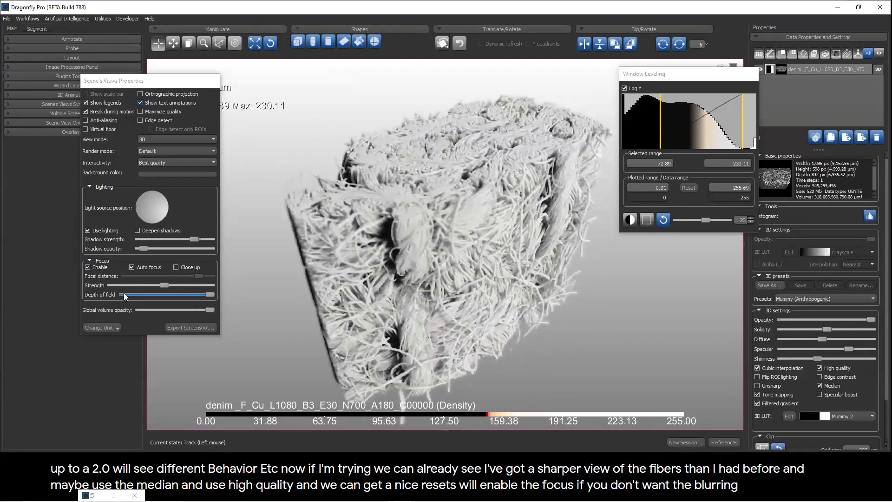
# Step: Turn off Auto focus and manually shorten the focal distance in the scene's focus settings
pyautogui.click(132, 267)
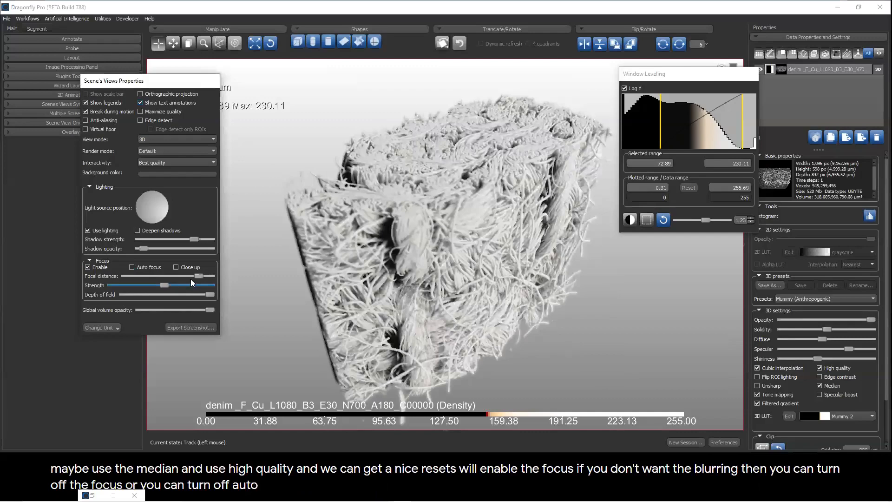
pyautogui.moveTo(197, 275); pyautogui.dragTo(175, 275)
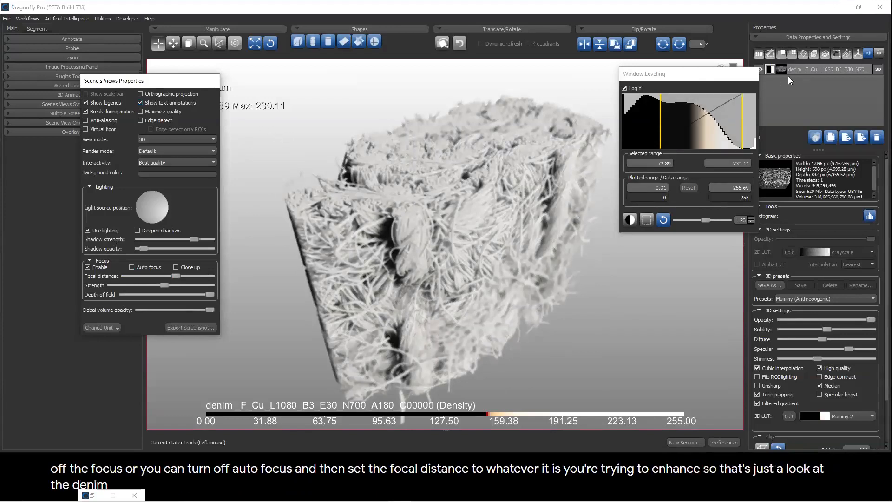
# Step: Remove the denim dataset from the workspace
pyautogui.click(799, 72)
pyautogui.click(800, 72)
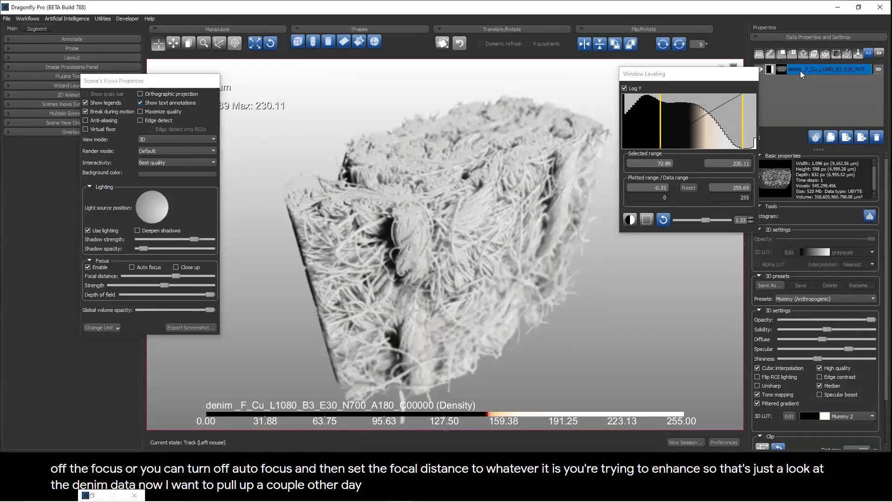
pyautogui.click(876, 137)
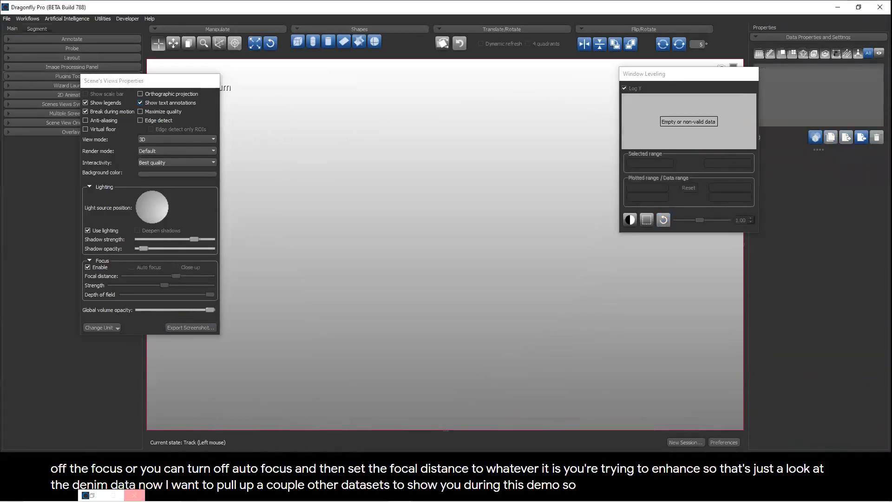
# Step: Open the Mouse femur project from the Organizer's "vizdemo" project search results
pyautogui.click(7, 20)
pyautogui.click(18, 69)
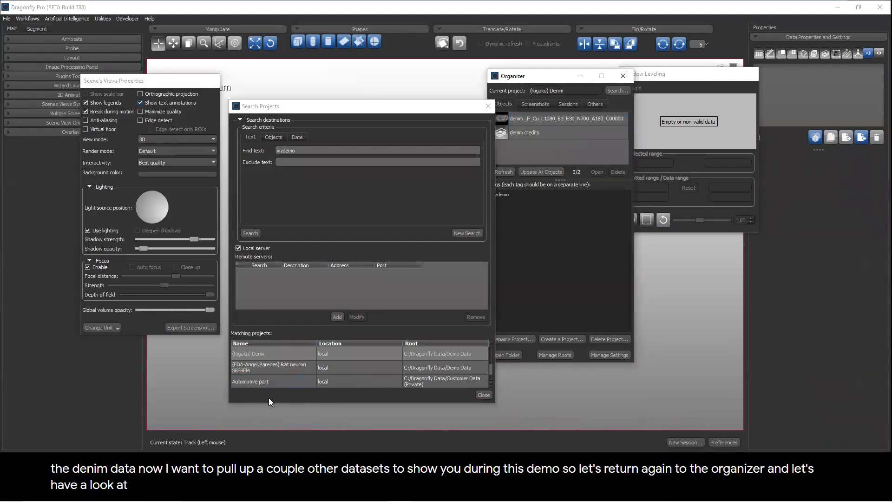
pyautogui.moveTo(266, 403); pyautogui.dragTo(270, 432)
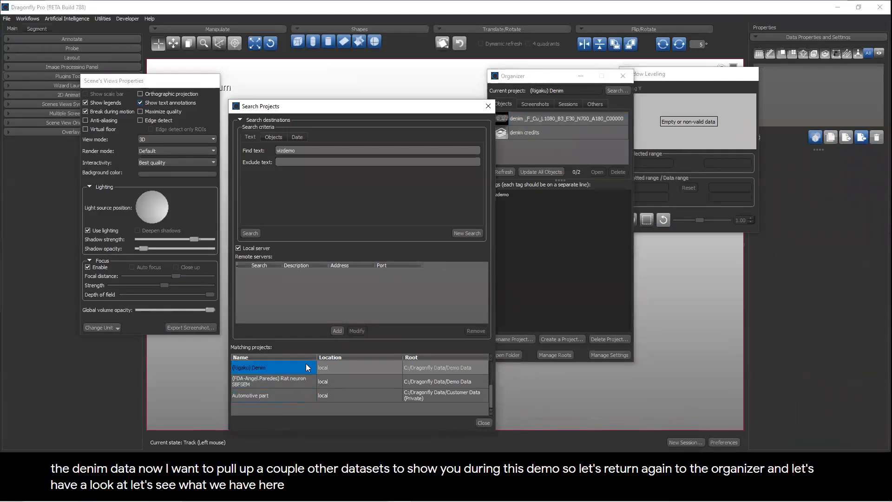
pyautogui.scroll(1, 295, 372)
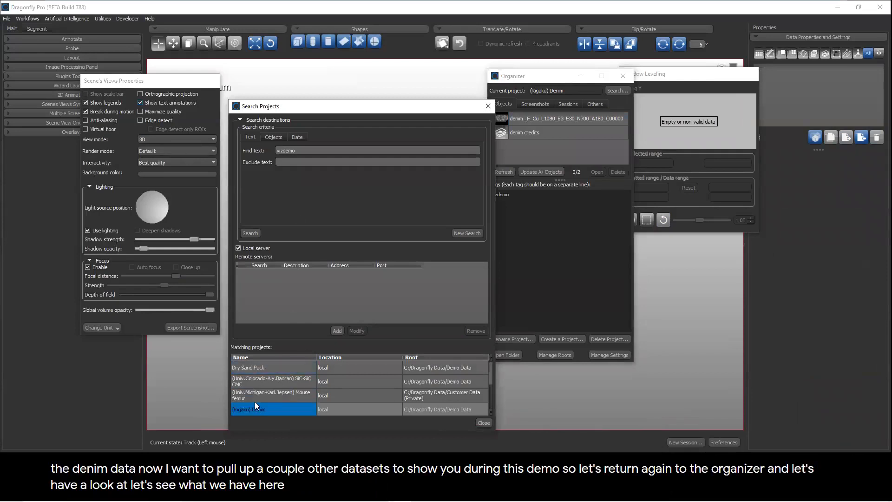
pyautogui.click(274, 395)
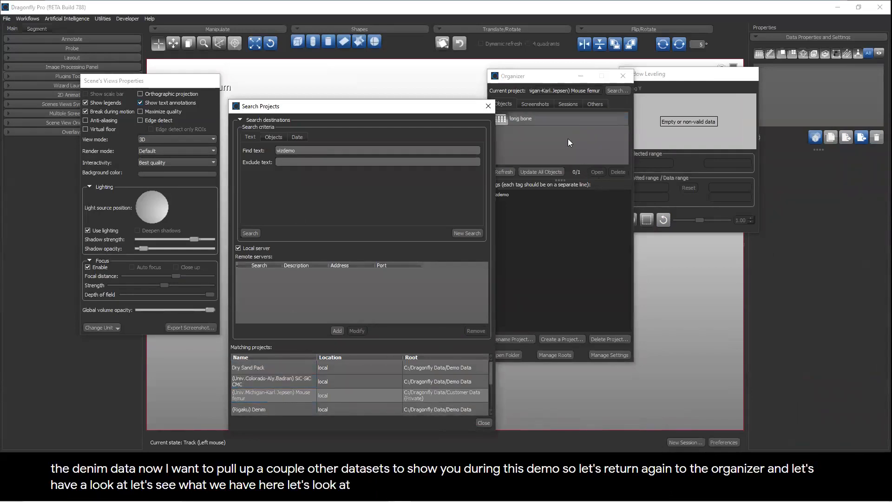
# Step: Load the long bone dataset into the workspace and put away the project search and the Organizer
pyautogui.click(554, 118)
pyautogui.moveTo(553, 116); pyautogui.dragTo(804, 87)
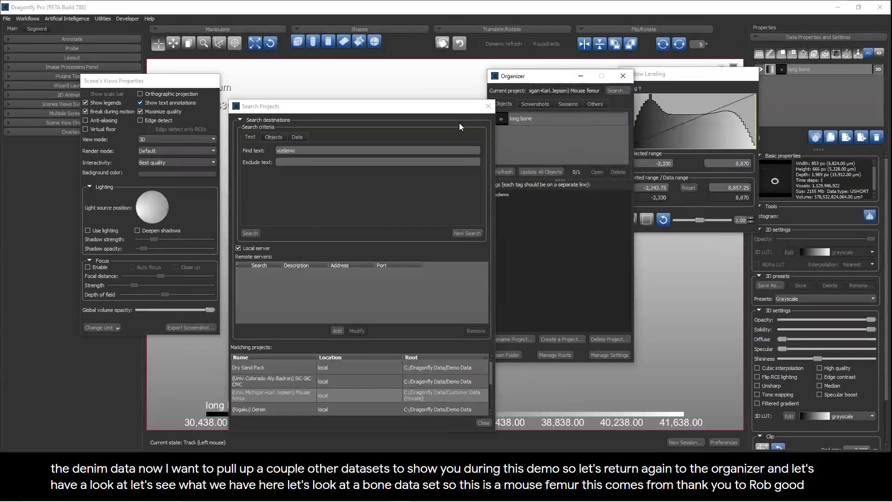
pyautogui.click(488, 106)
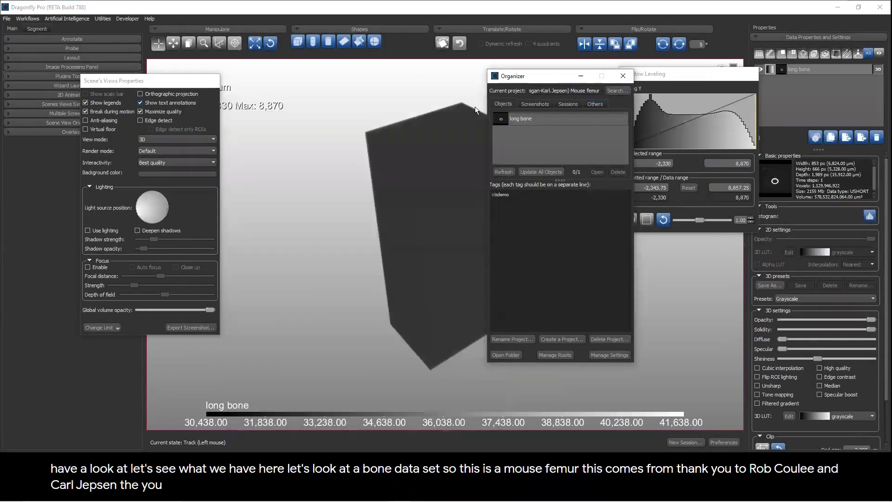
pyautogui.click(623, 76)
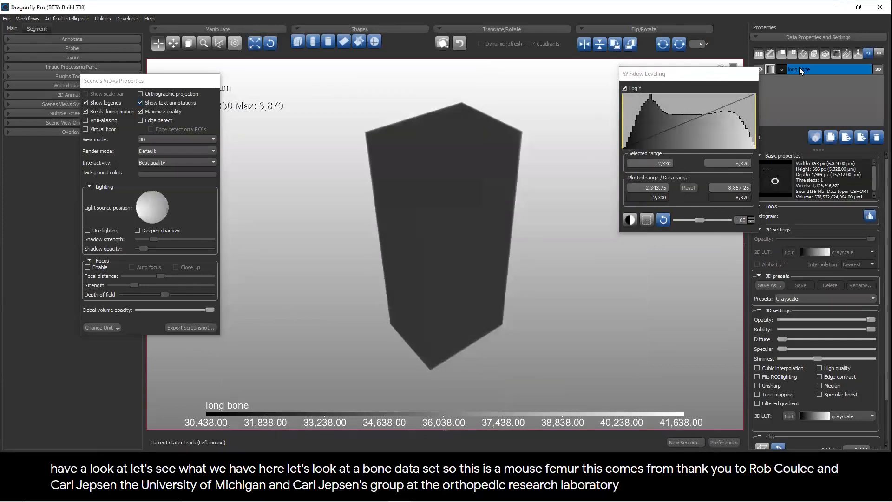
# Step: Window-level the long bone dataset to a selected range of 507.33–11,214.53 to isolate the femur
pyautogui.moveTo(499, 112); pyautogui.dragTo(471, 270, button='middle')
pyautogui.moveTo(473, 273); pyautogui.dragTo(301, 315)
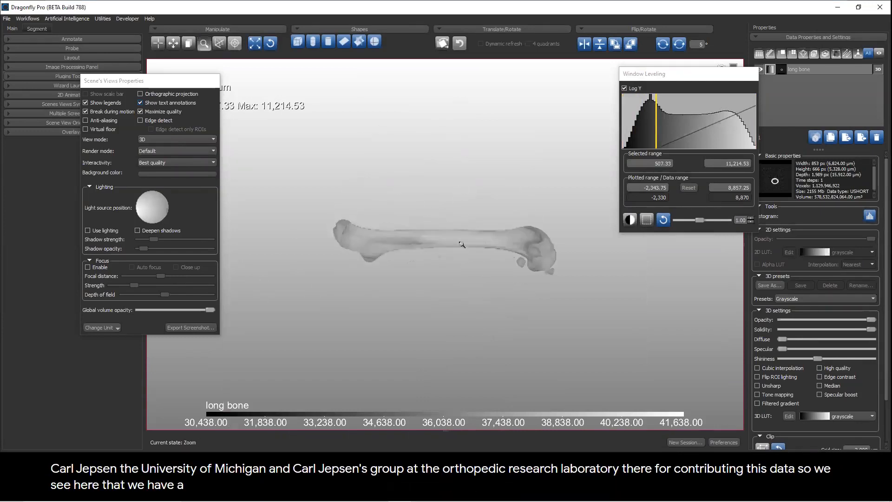
pyautogui.scroll(5, 452, 241)
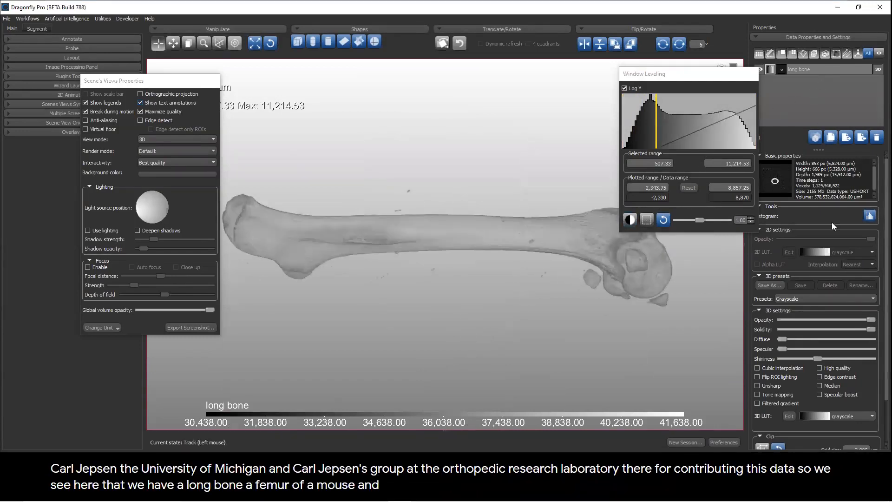
# Step: Apply the Bones 3D preset to the femur and raise the lower limit of its selected range to 1,090.72
pyautogui.click(824, 298)
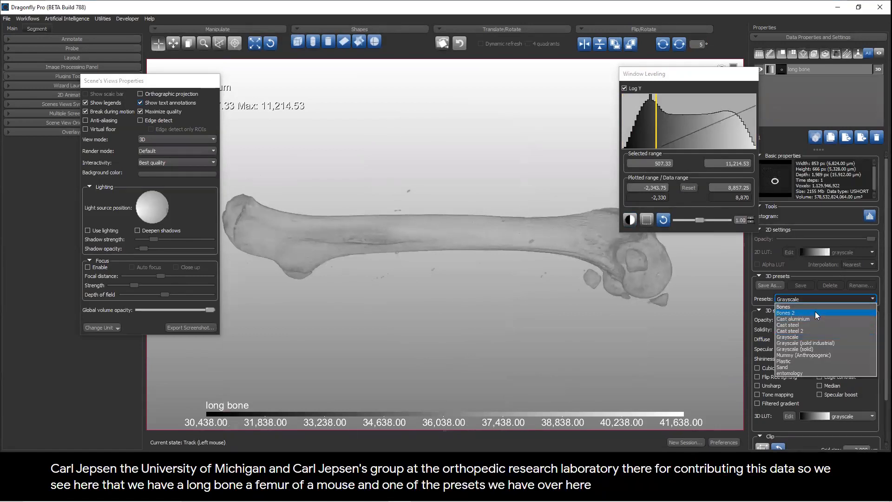
pyautogui.click(813, 307)
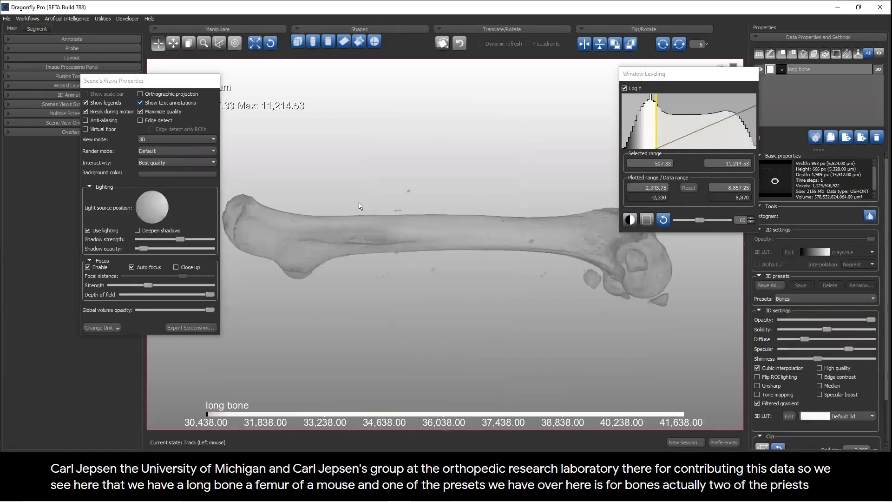
pyautogui.moveTo(656, 118); pyautogui.dragTo(655, 121)
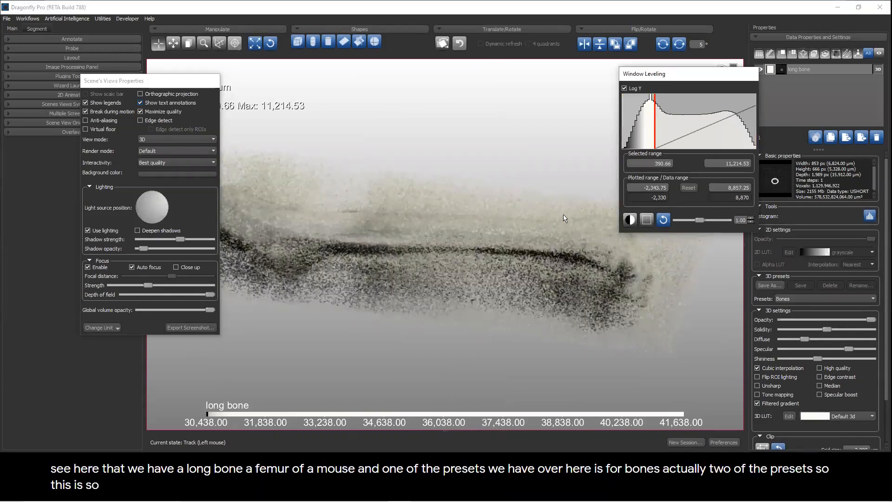
pyautogui.moveTo(656, 145); pyautogui.dragTo(664, 132)
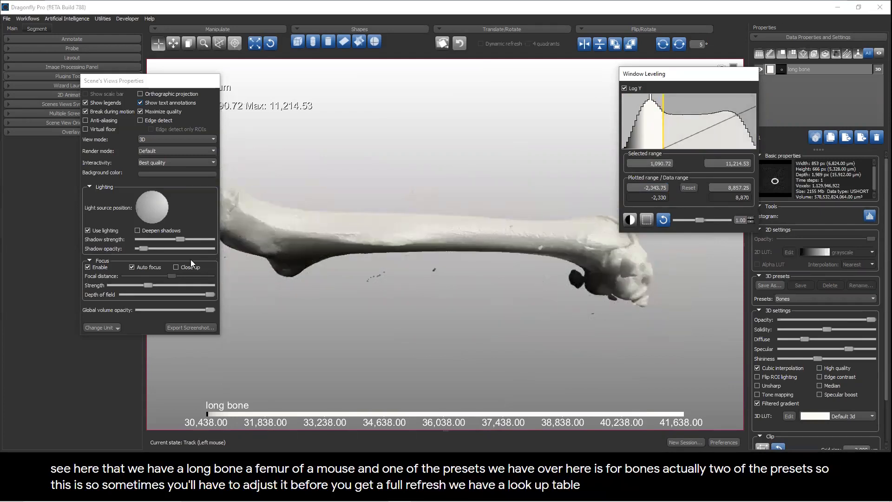
pyautogui.click(423, 108)
pyautogui.moveTo(422, 108); pyautogui.dragTo(526, 324)
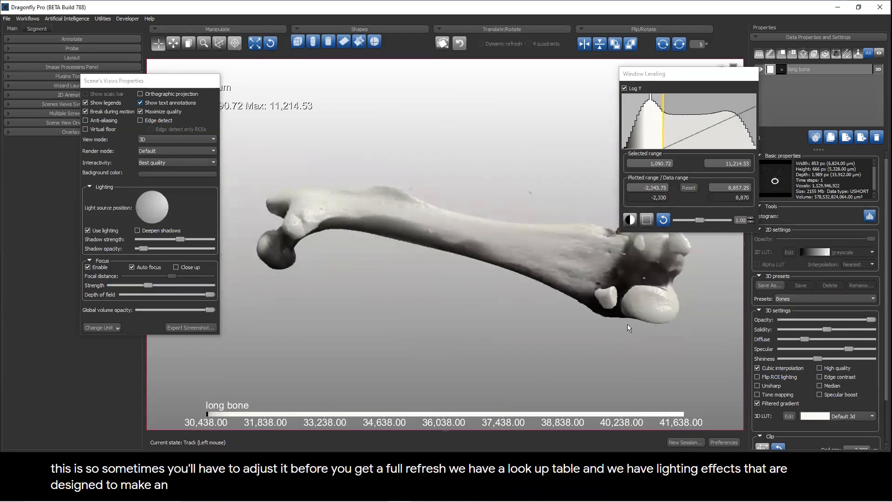
# Step: Apply the Bones 2 3D preset to the femur and set the lower limit of its selected range to 1,051.83
pyautogui.click(795, 297)
pyautogui.click(796, 311)
pyautogui.moveTo(665, 136)
pyautogui.mouseDown()
pyautogui.moveTo(651, 140)
pyautogui.moveTo(662, 137)
pyautogui.mouseUp()
pyautogui.moveTo(404, 294); pyautogui.dragTo(597, 313)
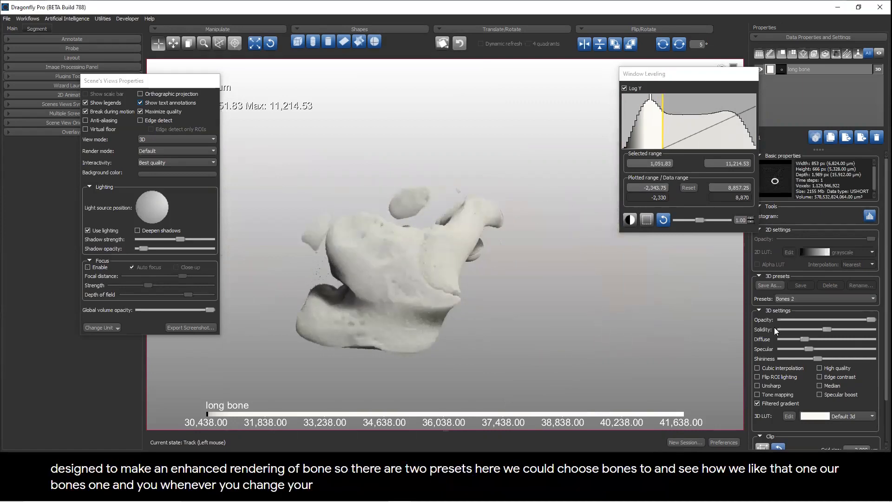
pyautogui.moveTo(493, 280); pyautogui.dragTo(654, 271)
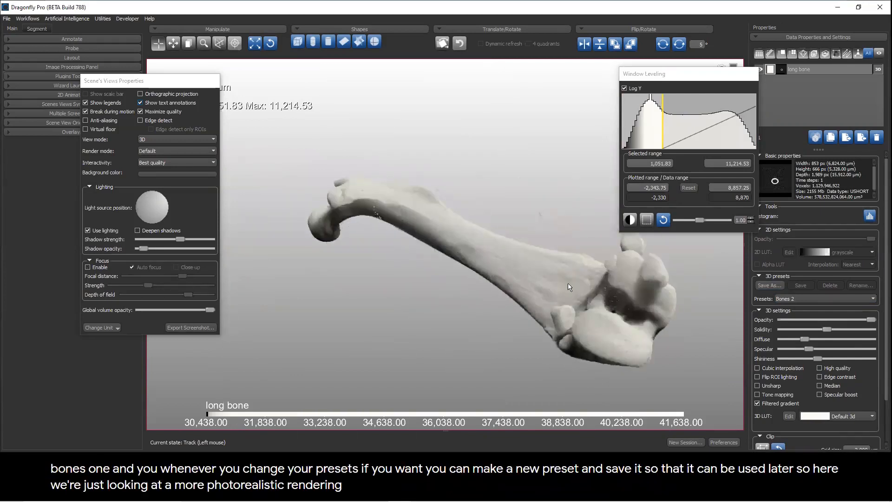
# Step: Shift the light source slightly and turn on the Virtual floor beneath the femur
pyautogui.moveTo(154, 211); pyautogui.dragTo(150, 205)
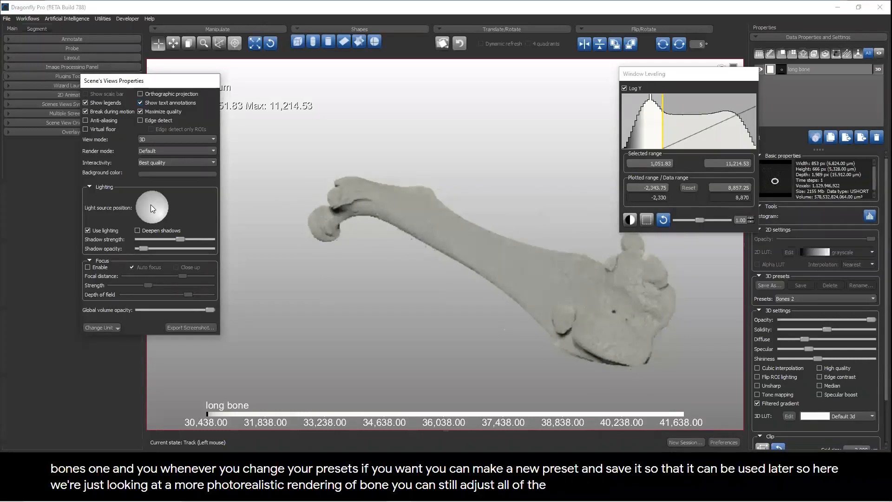
pyautogui.click(85, 128)
pyautogui.moveTo(563, 309); pyautogui.dragTo(640, 341)
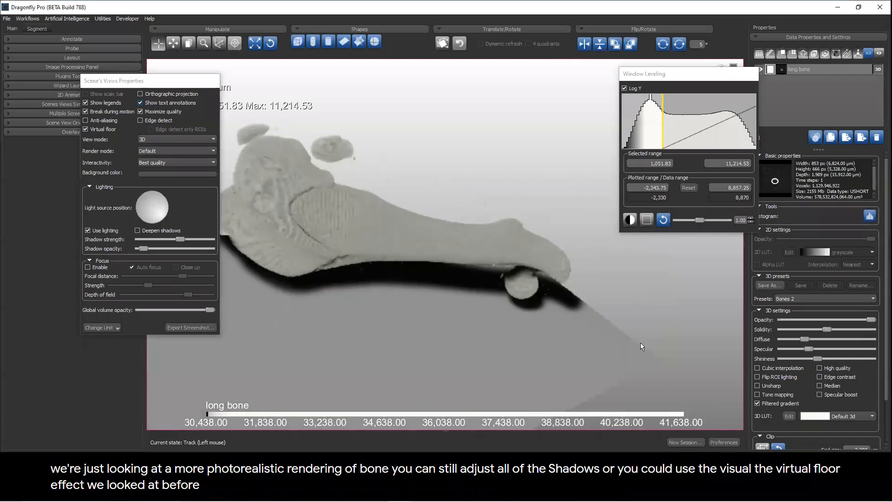
pyautogui.moveTo(465, 308); pyautogui.dragTo(456, 198)
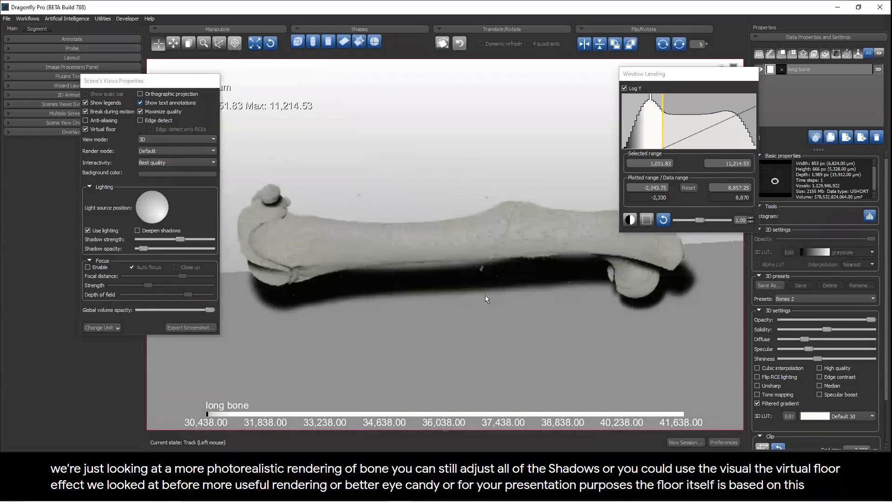
pyautogui.moveTo(507, 336); pyautogui.dragTo(452, 139, button='right')
pyautogui.moveTo(590, 245); pyautogui.dragTo(599, 297)
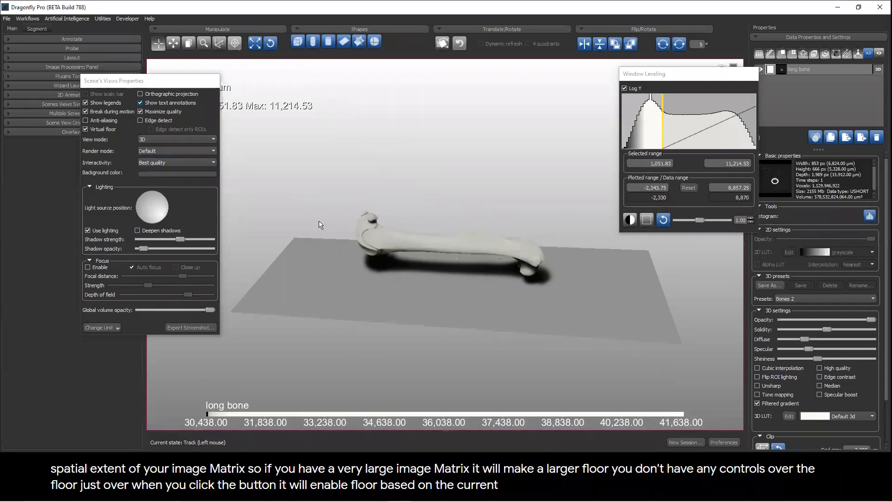
# Step: Nudge the light source position to alter the shading of the femur on the virtual floor
pyautogui.moveTo(156, 205)
pyautogui.mouseDown()
pyautogui.moveTo(147, 197)
pyautogui.moveTo(153, 204)
pyautogui.mouseUp()
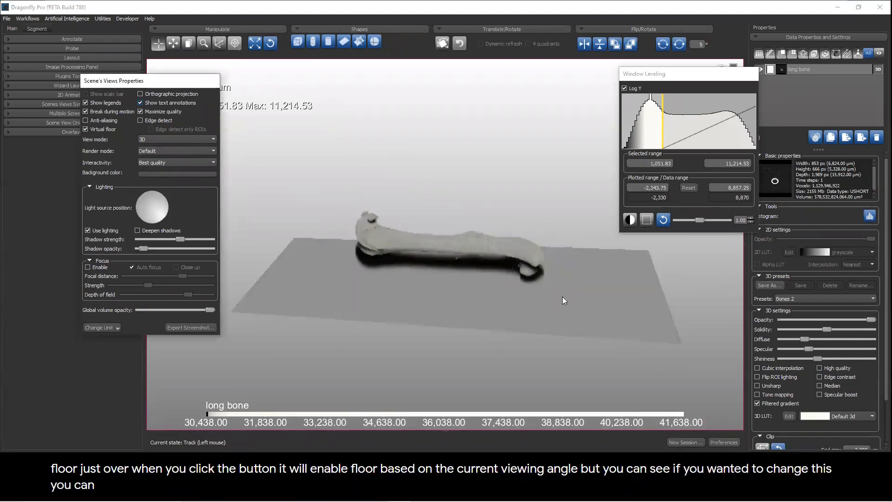
pyautogui.moveTo(372, 218); pyautogui.dragTo(490, 230)
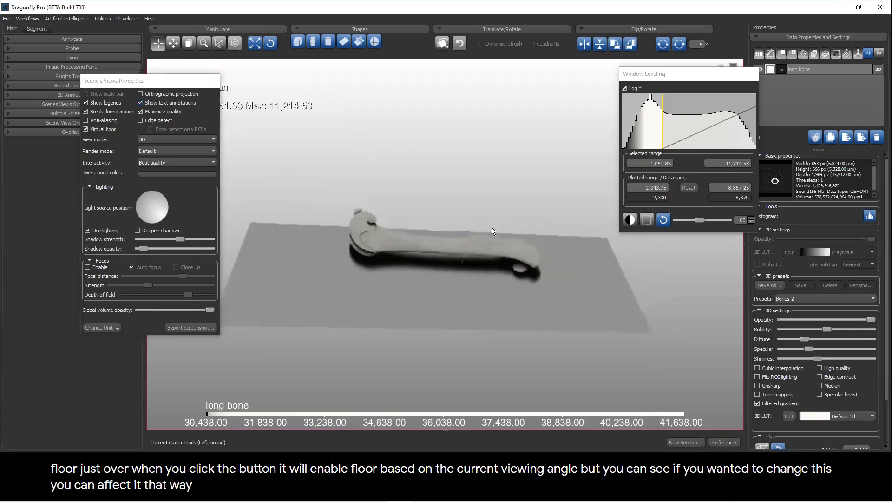
# Step: Show the clip box around the long bone and pull its end face inward to cut off one end of the femur
pyautogui.click(814, 69)
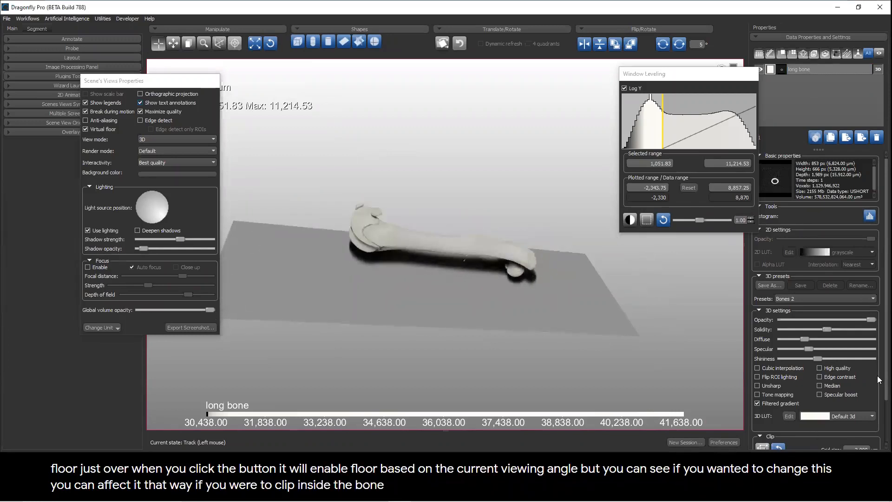
pyautogui.scroll(-2, 785, 414)
pyautogui.click(762, 404)
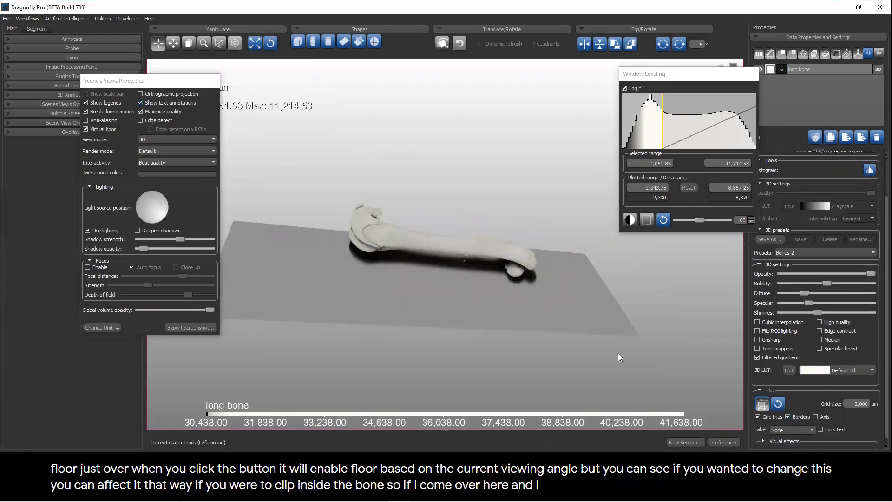
pyautogui.moveTo(336, 236); pyautogui.dragTo(352, 335)
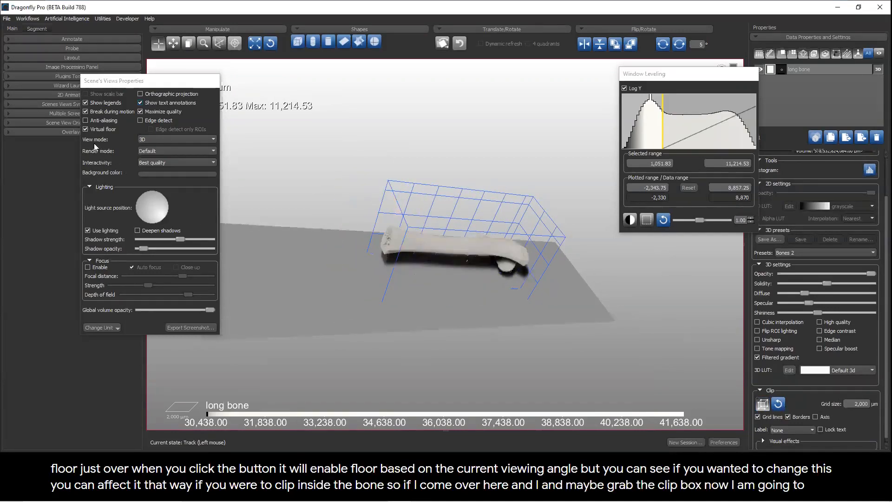
# Step: Turn off the virtual floor and hide the clip box, leaving the cut end of the femur facing the viewer
pyautogui.click(86, 129)
pyautogui.moveTo(344, 149); pyautogui.dragTo(519, 145)
pyautogui.moveTo(467, 202); pyautogui.dragTo(449, 200, button='right')
pyautogui.moveTo(448, 195); pyautogui.dragTo(456, 225, button='middle')
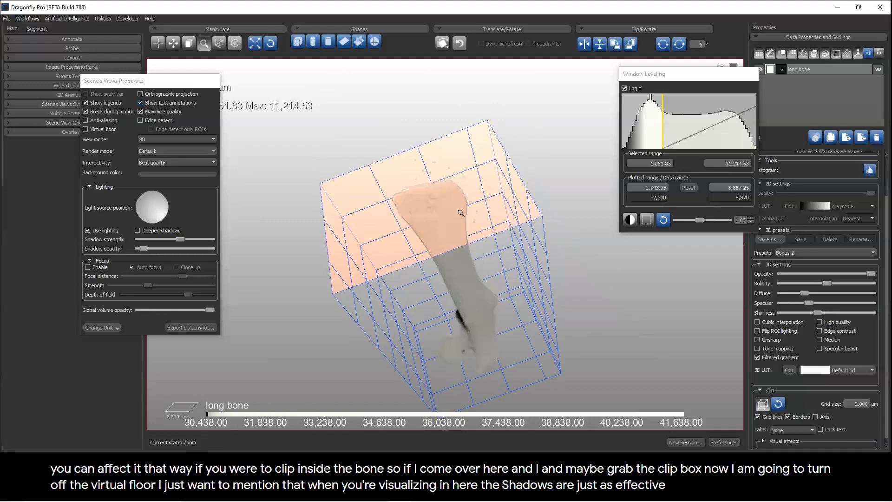
pyautogui.moveTo(460, 208); pyautogui.dragTo(471, 254, button='right')
pyautogui.click(762, 403)
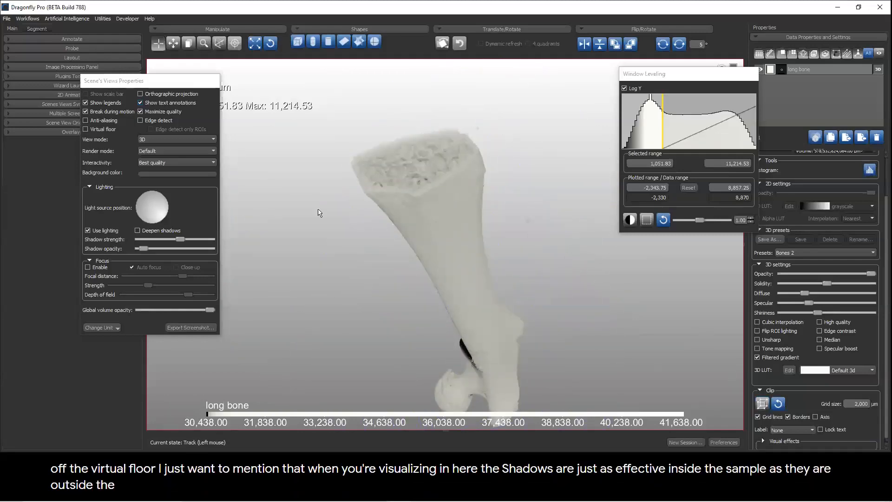
# Step: Shift the light source and raise the shadow opacity and shadow strength to deepen the shading inside the trabecular bone
pyautogui.moveTo(152, 208); pyautogui.dragTo(150, 202)
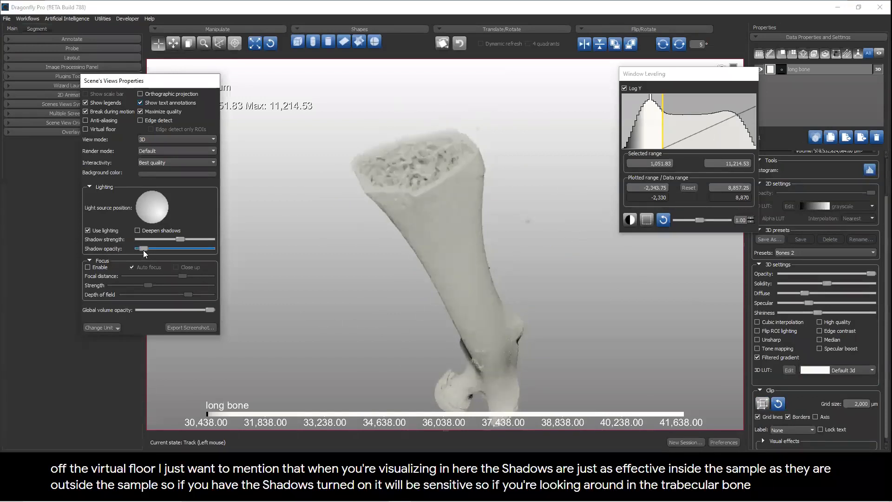
pyautogui.moveTo(143, 249); pyautogui.dragTo(207, 238)
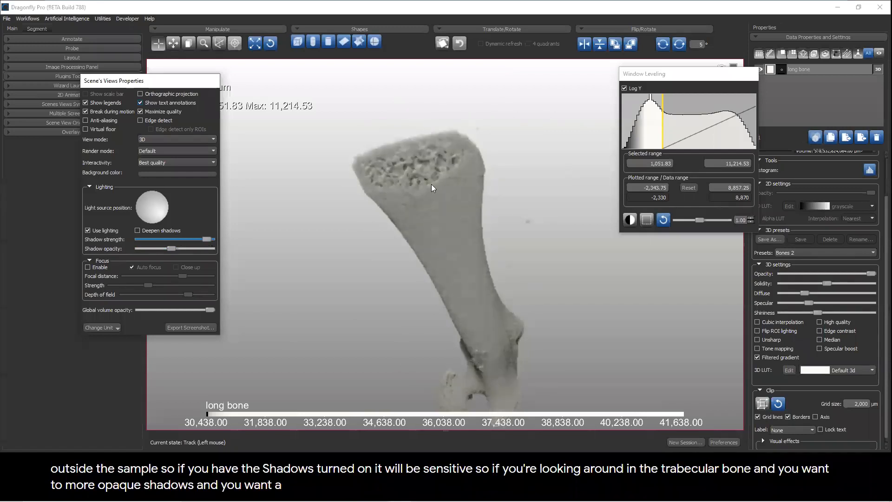
pyautogui.moveTo(398, 205); pyautogui.dragTo(452, 241)
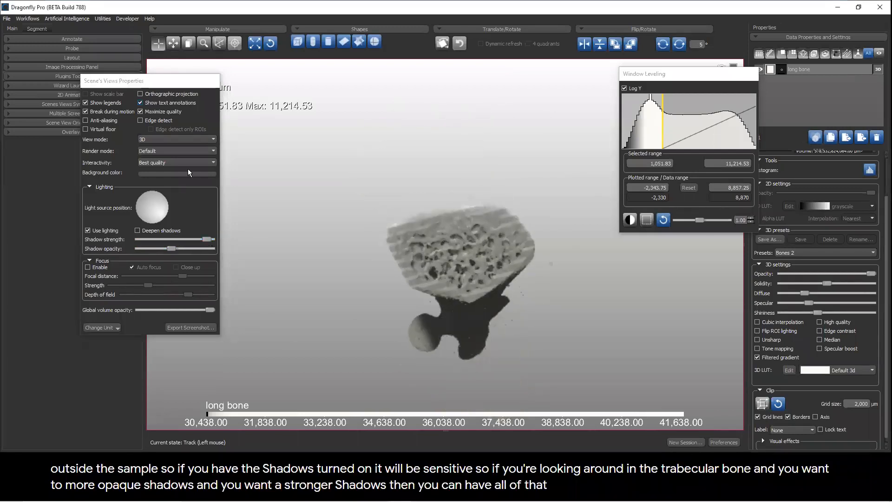
pyautogui.moveTo(158, 214)
pyautogui.mouseDown()
pyautogui.moveTo(146, 209)
pyautogui.moveTo(153, 207)
pyautogui.mouseUp()
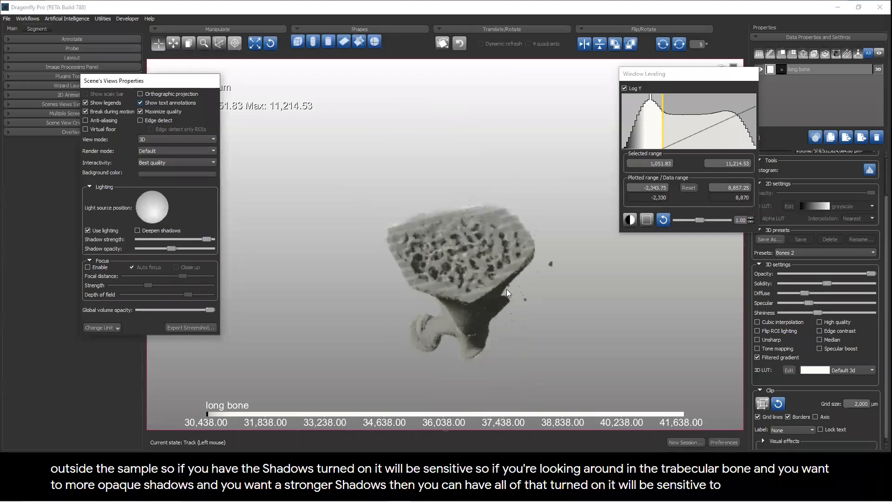
pyautogui.moveTo(506, 289); pyautogui.dragTo(548, 223)
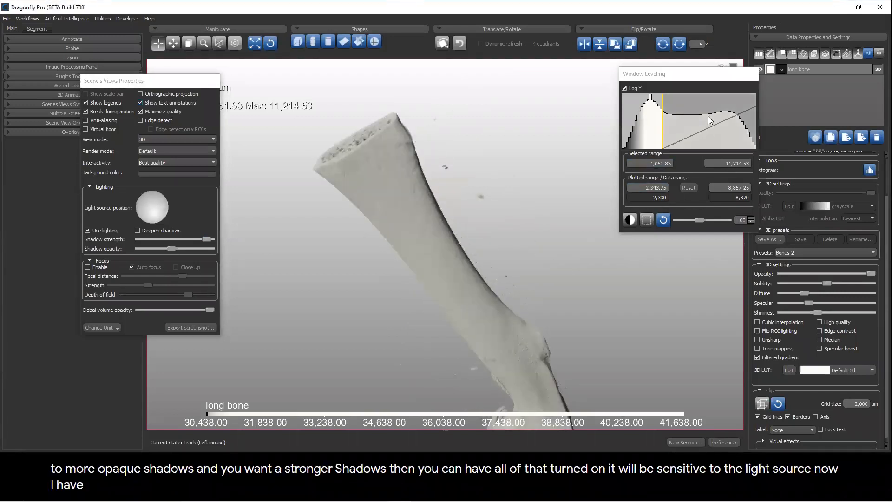
# Step: Delete the long bone dataset and open the Organizer
pyautogui.click(805, 69)
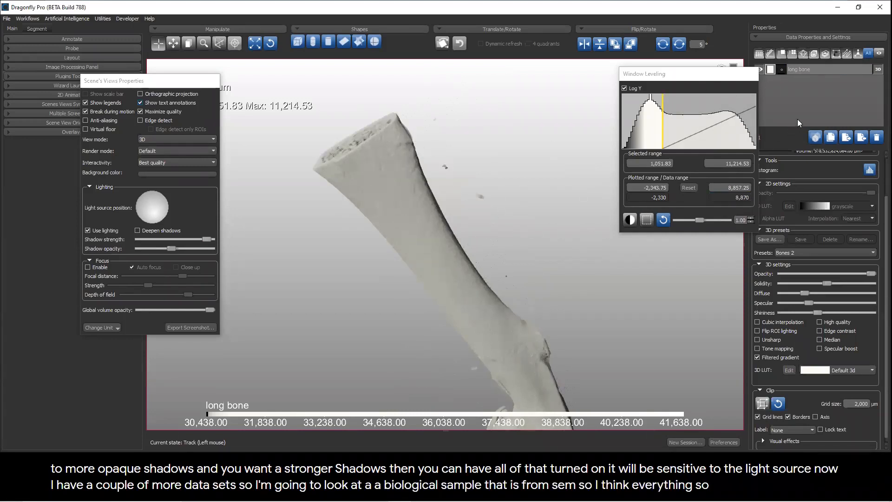
pyautogui.click(877, 138)
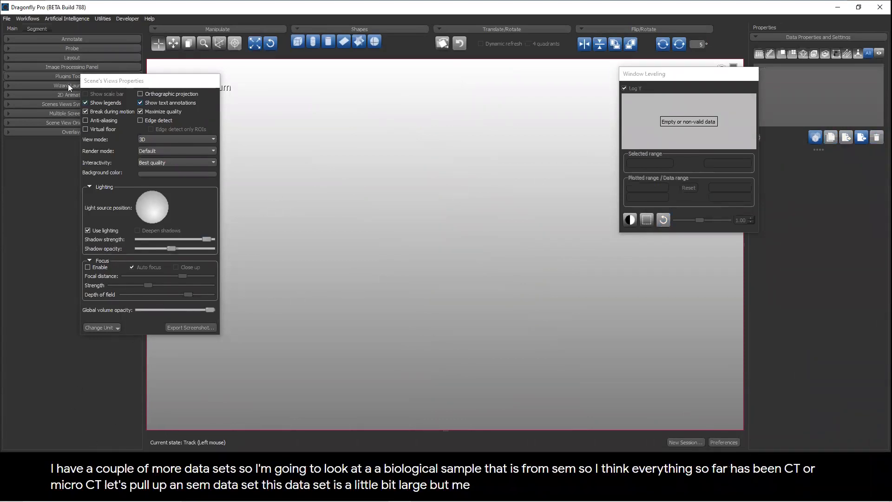
pyautogui.click(6, 19)
pyautogui.click(20, 62)
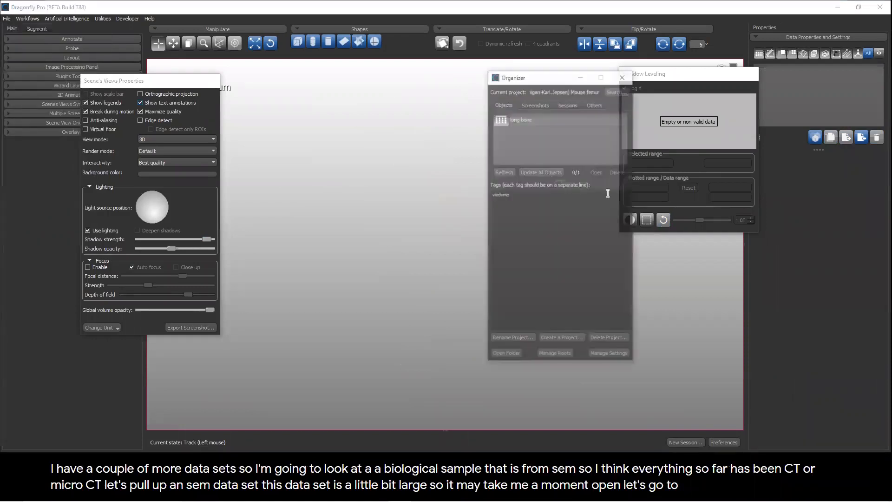
# Step: Search the stored projects for "vizdemo" and select the Rat neuron SBFSEM project
pyautogui.click(616, 92)
pyautogui.click(380, 134)
pyautogui.write('vizdemo')
pyautogui.press('Return')
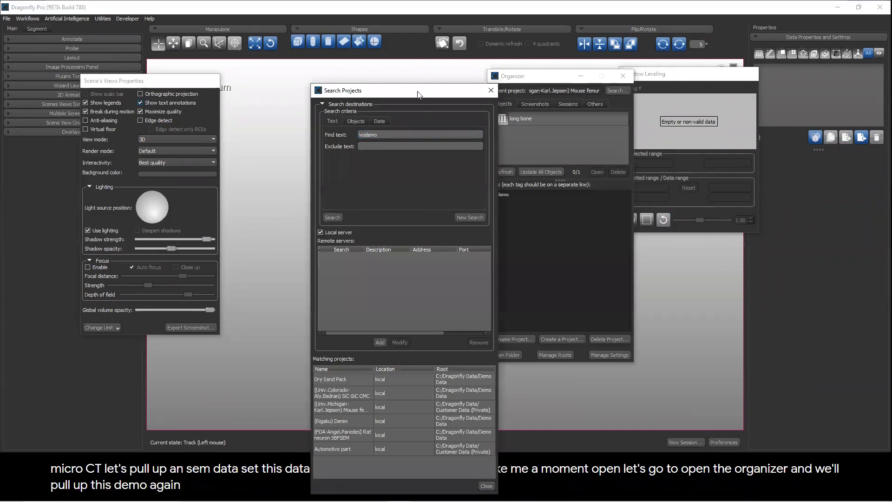
pyautogui.moveTo(418, 95); pyautogui.dragTo(422, 60)
pyautogui.moveTo(502, 337); pyautogui.dragTo(620, 315)
pyautogui.click(381, 399)
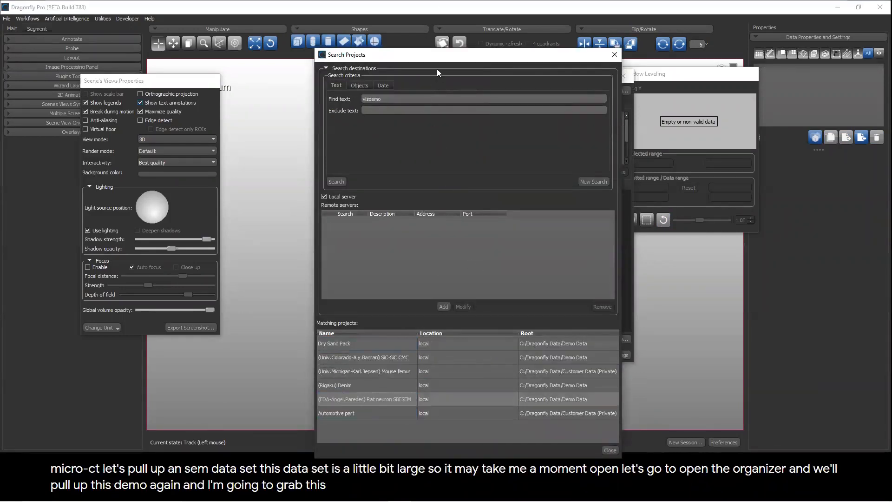
# Step: Load the input_train_downsampled_2X (Inverted) (Cropped) dataset from the Rat neuron SBFSEM project
pyautogui.moveTo(436, 61); pyautogui.dragTo(254, 34)
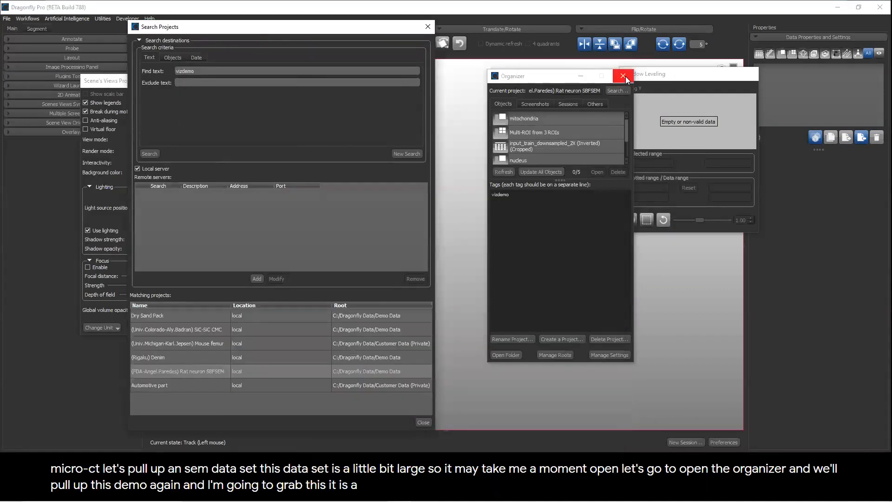
pyautogui.click(586, 149)
pyautogui.click(599, 134)
pyautogui.doubleClick(585, 144)
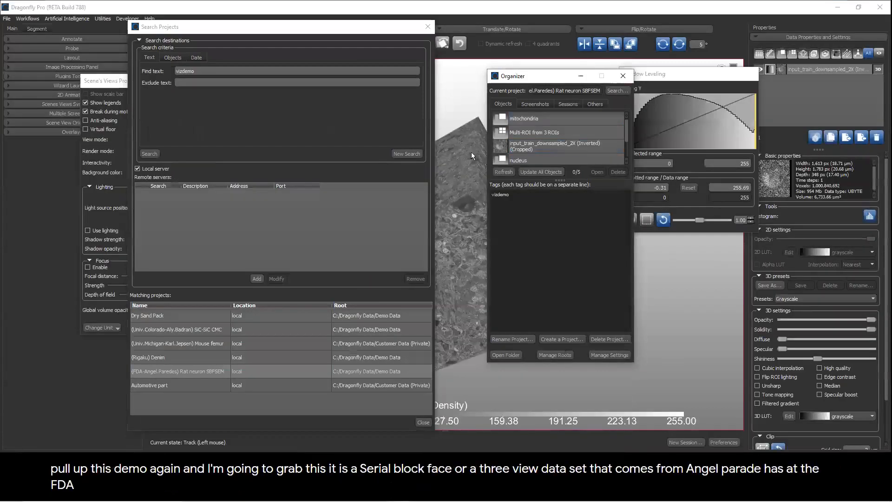
pyautogui.click(528, 148)
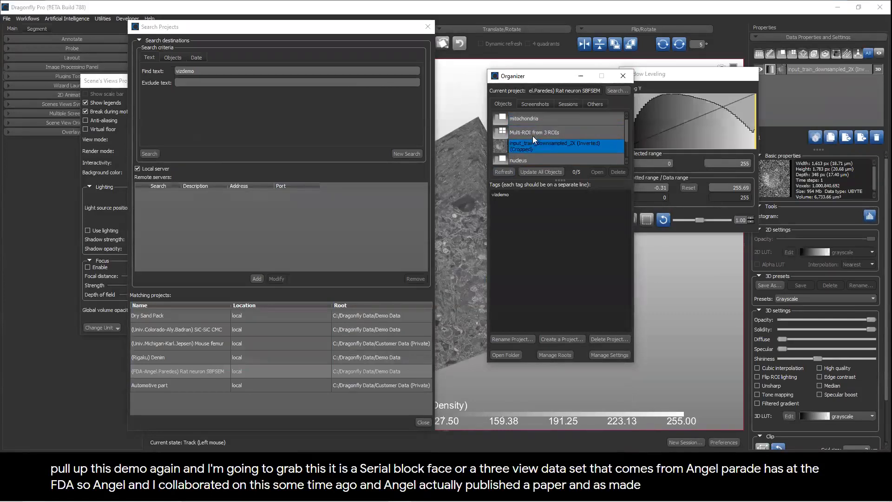
# Step: Load the mitochondria, nucleus and cytosol ROIs from the project and close the Organizer
pyautogui.click(545, 130)
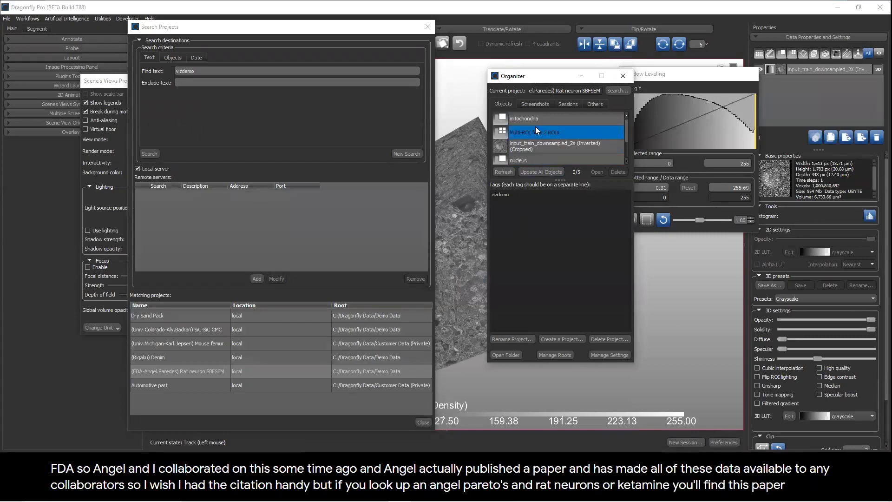
pyautogui.moveTo(526, 122); pyautogui.dragTo(811, 110)
pyautogui.moveTo(626, 126); pyautogui.dragTo(627, 142)
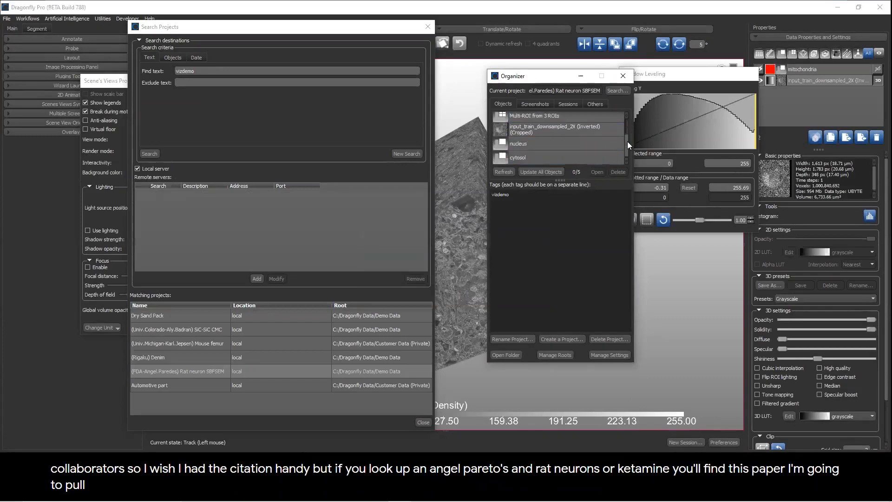
pyautogui.moveTo(563, 147); pyautogui.dragTo(797, 108)
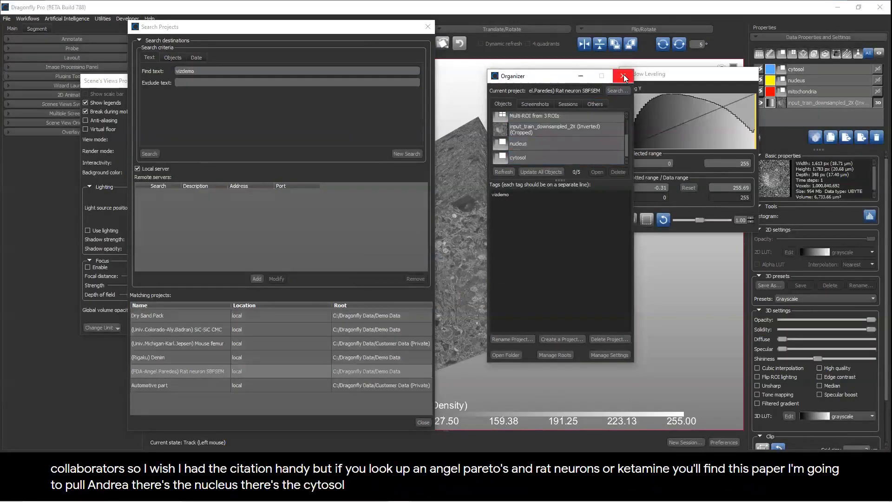
pyautogui.click(623, 75)
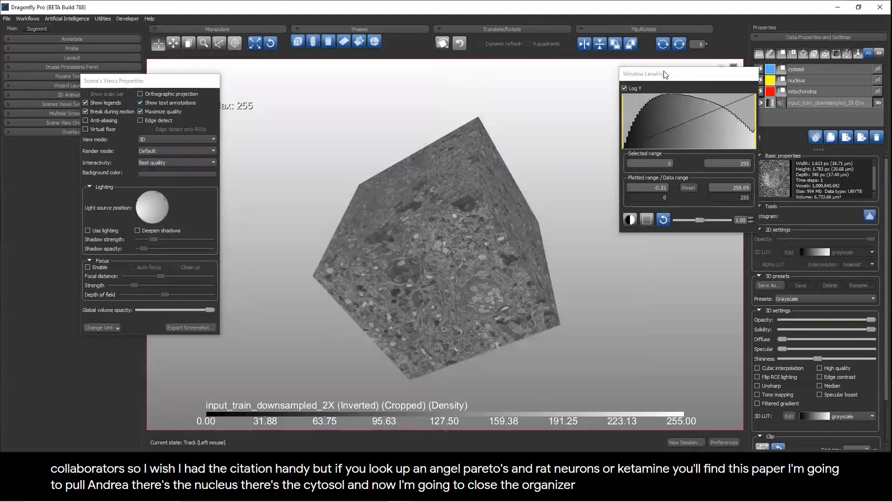
# Step: Apply the Mummy (Anthropogenic) 3D preset to the rat neuron volume
pyautogui.moveTo(490, 163); pyautogui.dragTo(531, 230)
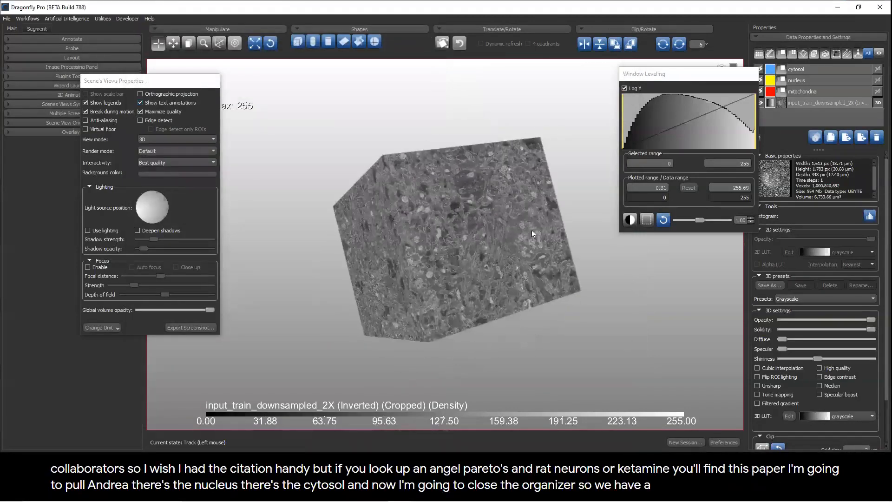
pyautogui.moveTo(440, 159); pyautogui.dragTo(509, 230)
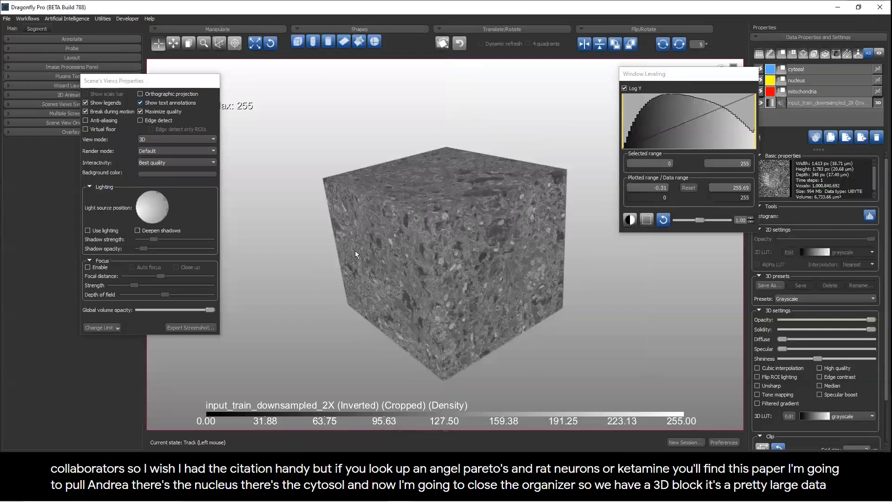
pyautogui.click(788, 298)
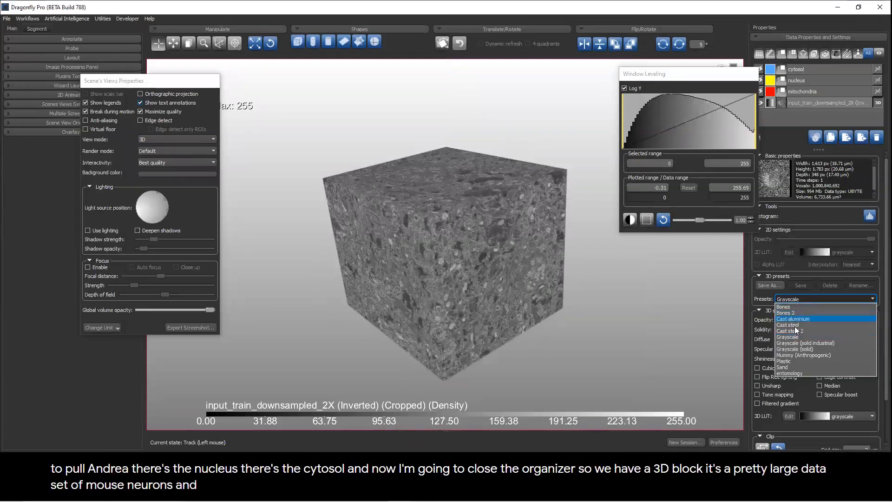
pyautogui.click(795, 355)
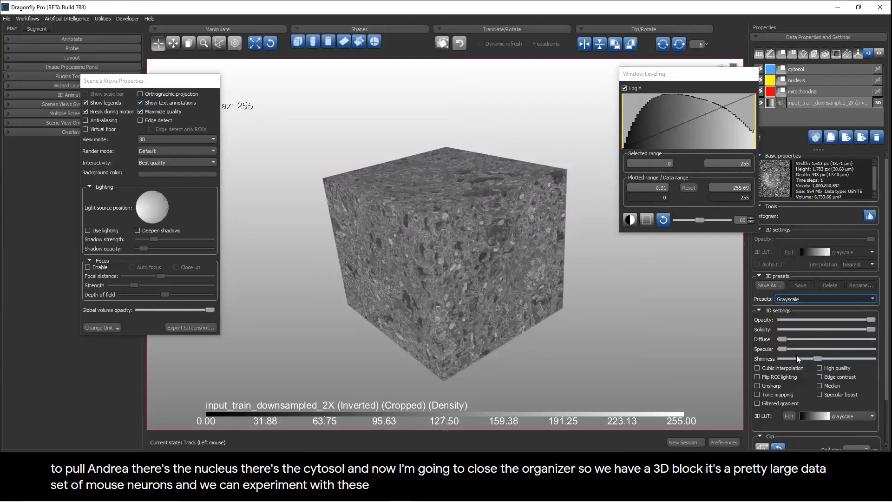
# Step: Raise the lower limit of the neuron volume's selected range to 104 and increase its Solidity
pyautogui.moveTo(622, 139); pyautogui.dragTo(678, 143)
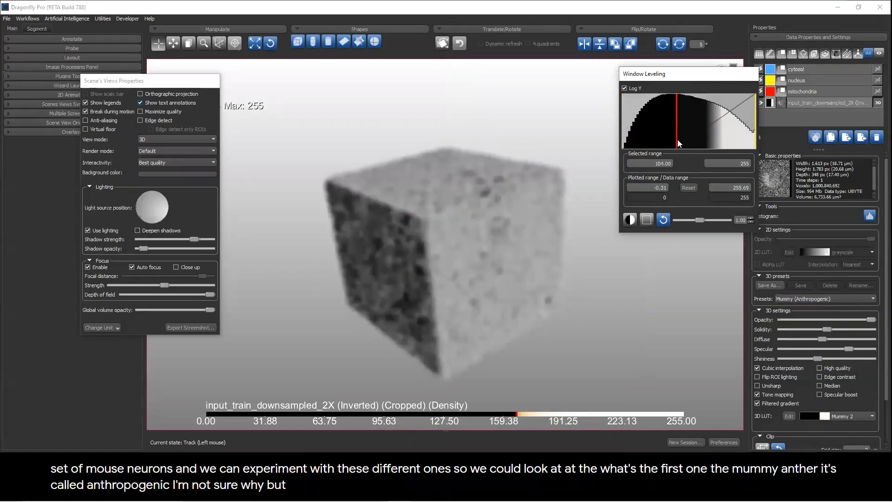
pyautogui.moveTo(482, 208); pyautogui.dragTo(476, 246)
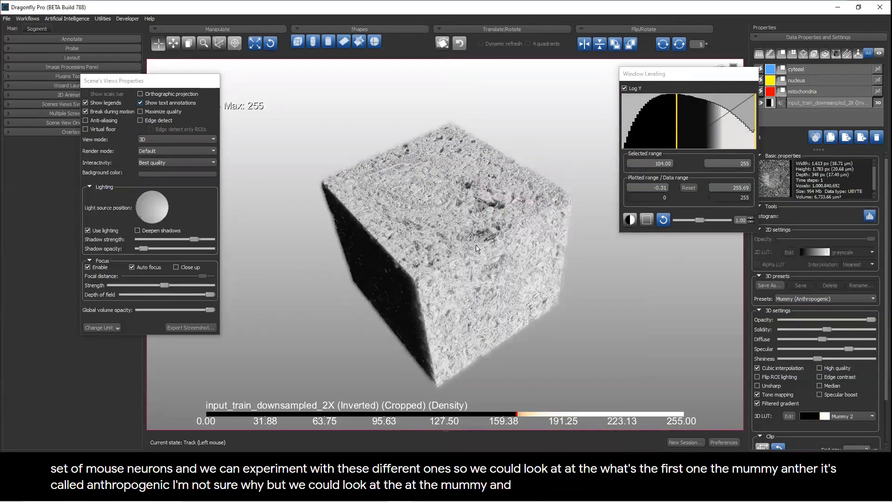
pyautogui.moveTo(826, 329); pyautogui.dragTo(849, 329)
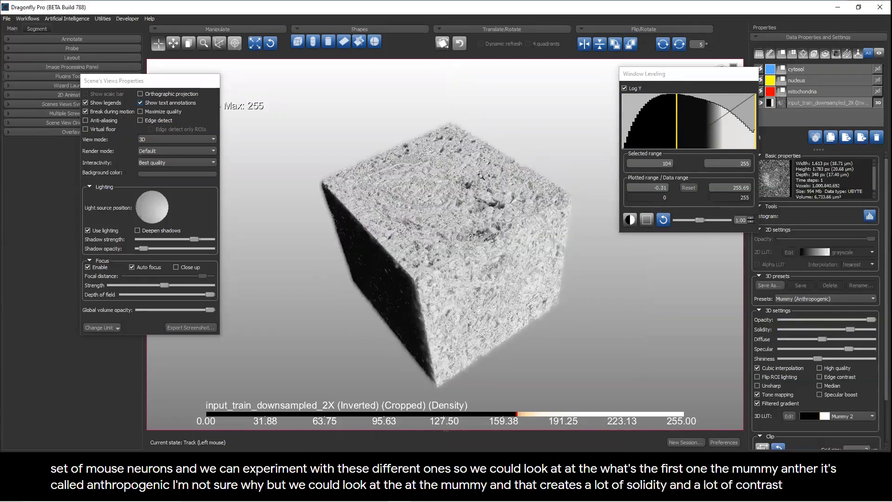
pyautogui.scroll(2, 490, 231)
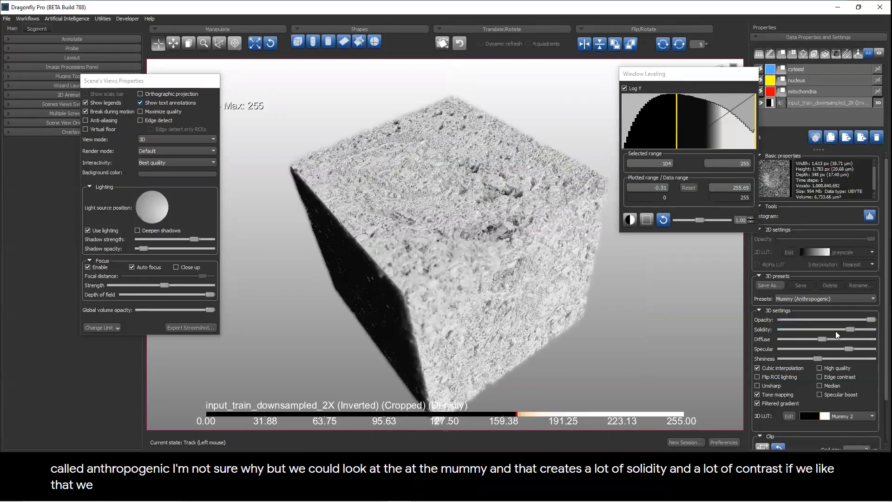
# Step: Apply the Bones 3D preset to the neuron volume and set the lower limit of its selected range to 117.33
pyautogui.click(818, 299)
pyautogui.click(801, 308)
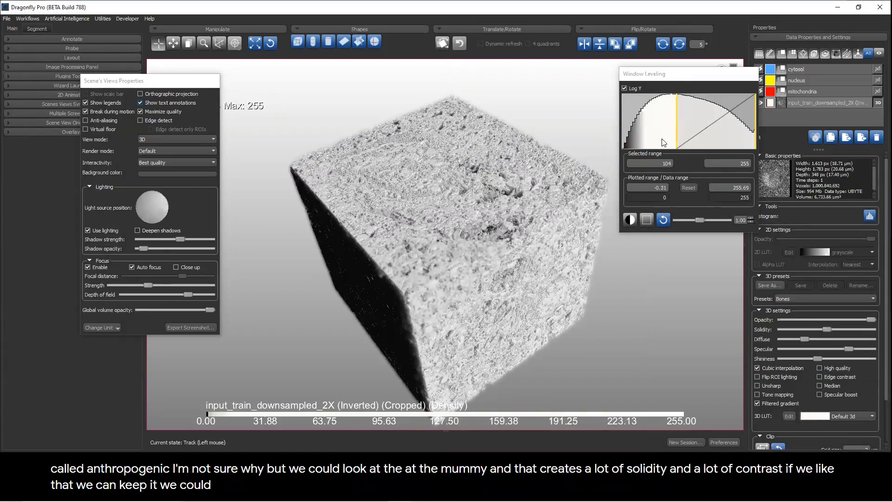
pyautogui.moveTo(676, 129); pyautogui.dragTo(683, 130)
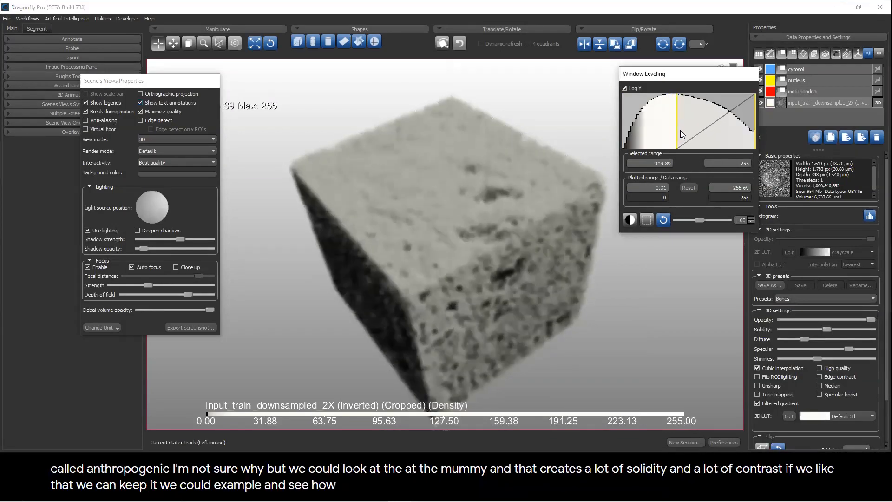
pyautogui.moveTo(428, 285); pyautogui.dragTo(403, 241)
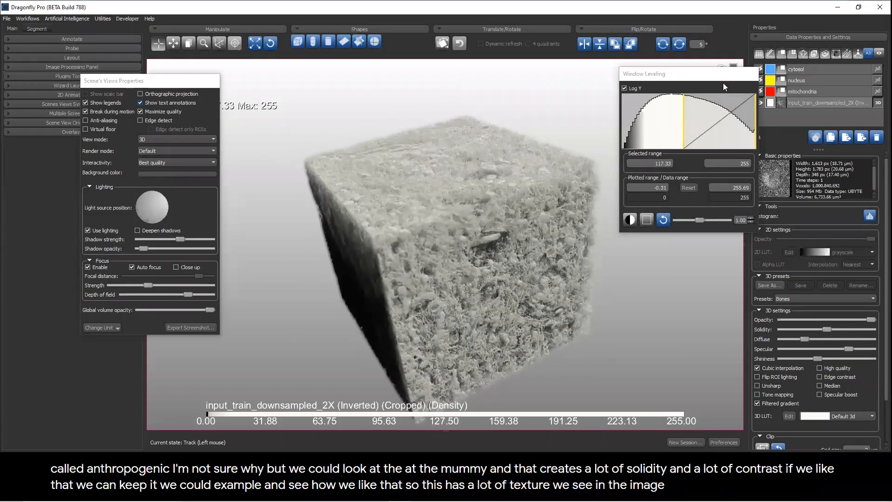
# Step: Move the Window Leveling window clear of the object list and turn on the visibility of the cytosol ROI
pyautogui.click(701, 78)
pyautogui.moveTo(699, 74); pyautogui.dragTo(691, 74)
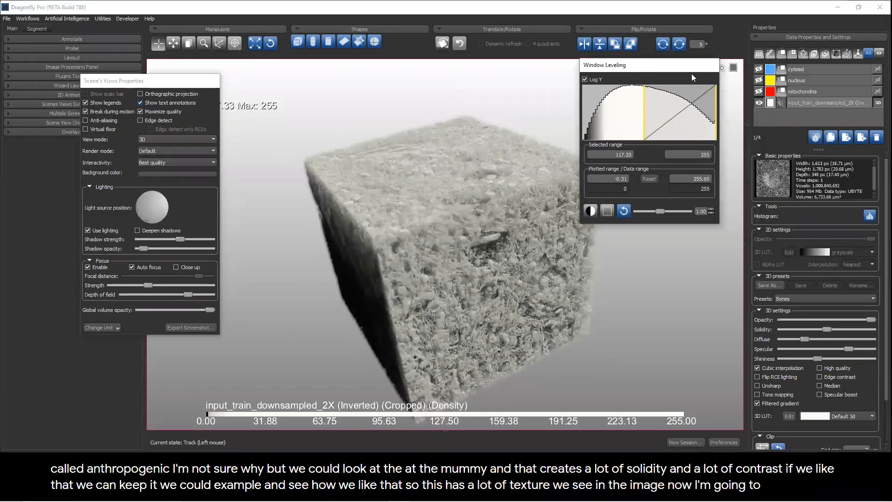
pyautogui.click(759, 70)
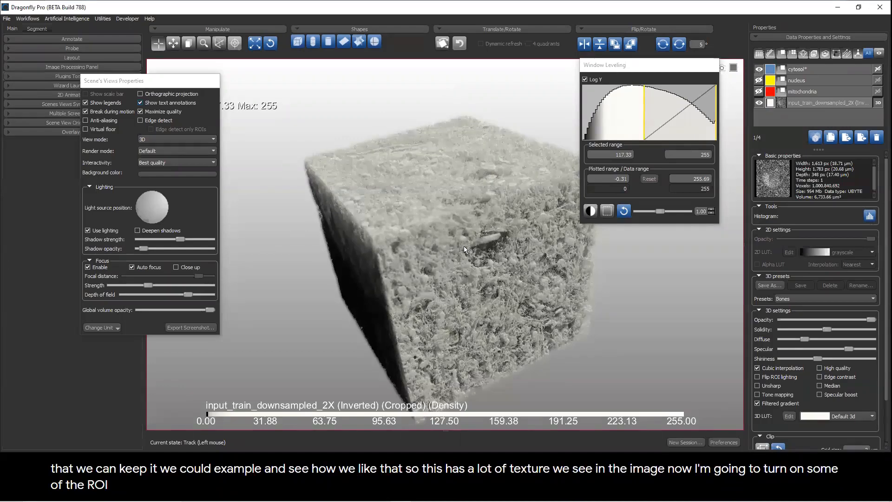
# Step: Switch to the four-view layout and turn on the visibility of the nucleus and mitochondria ROIs
pyautogui.doubleClick(464, 246)
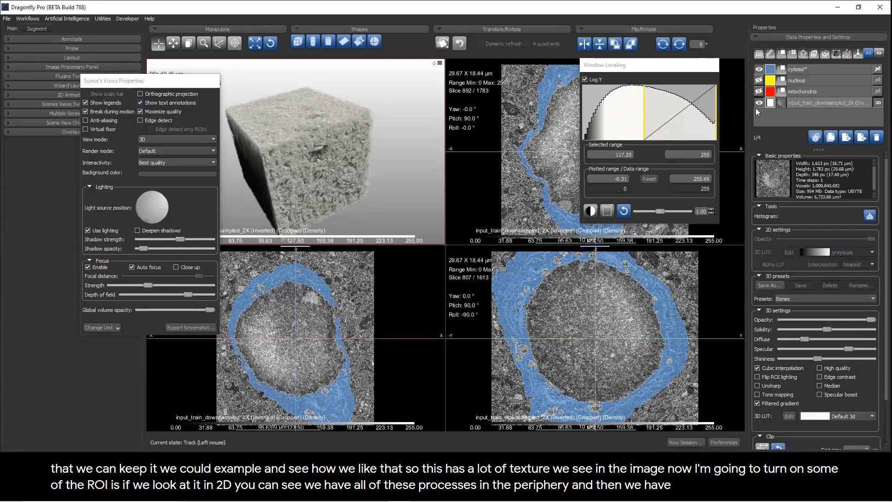
pyautogui.click(758, 80)
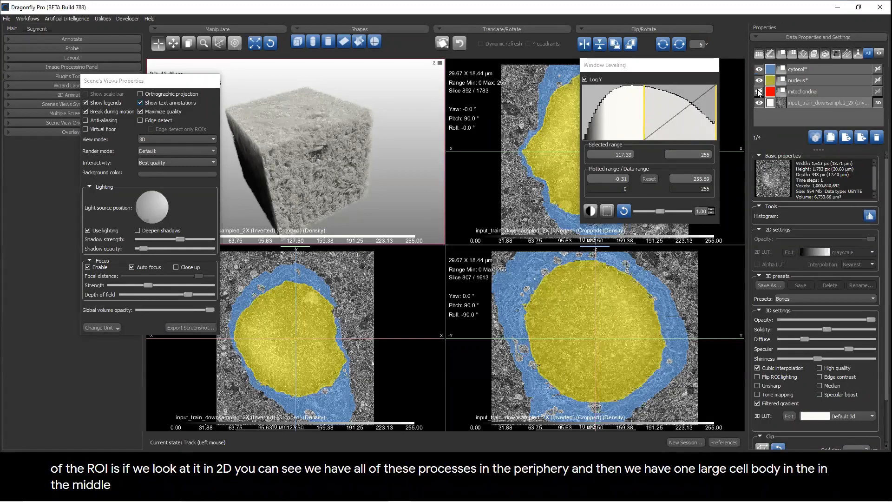
pyautogui.click(759, 91)
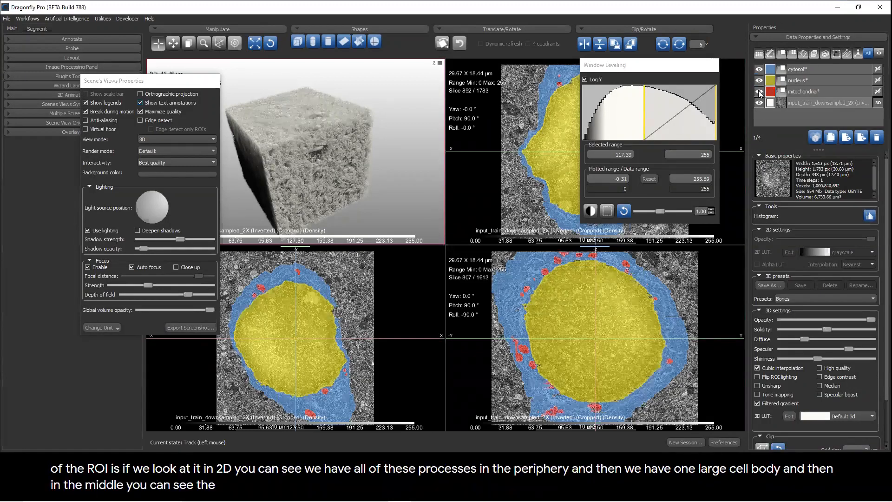
# Step: Return to the single 3D view and show the cytosol, nucleus and mitochondria ROIs in 3D
pyautogui.moveTo(375, 206); pyautogui.dragTo(371, 203)
pyautogui.doubleClick(372, 203)
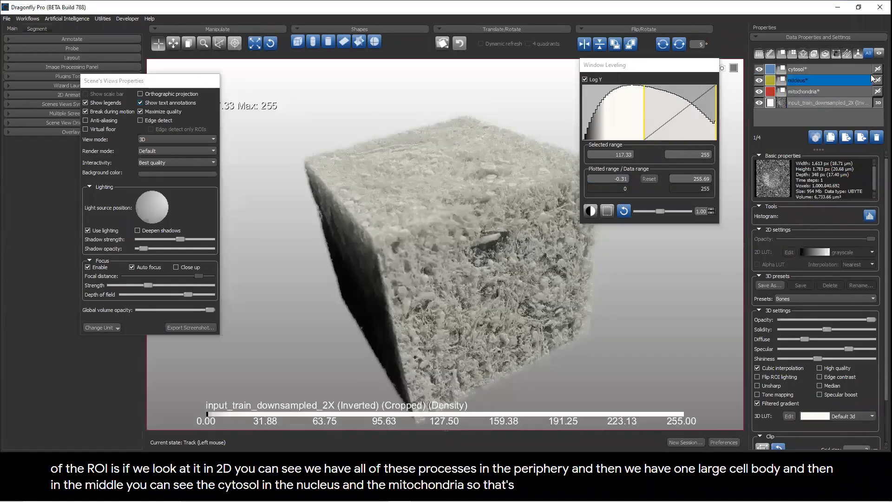
pyautogui.click(877, 69)
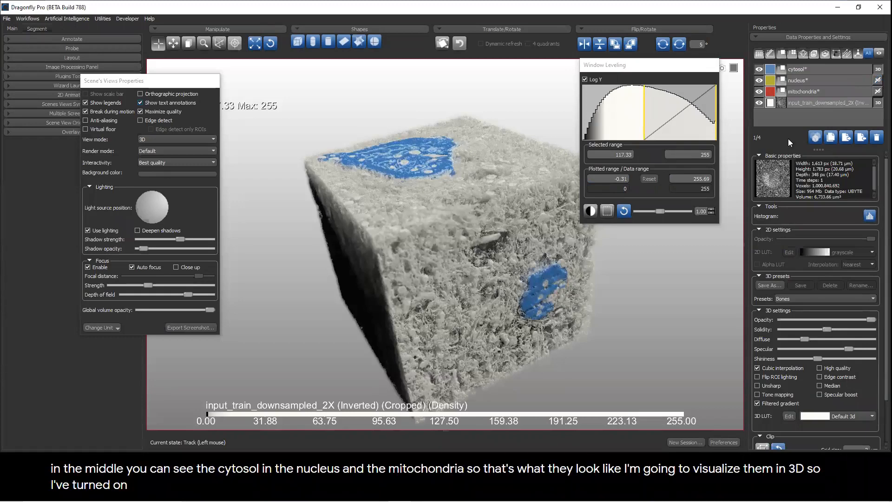
pyautogui.click(877, 79)
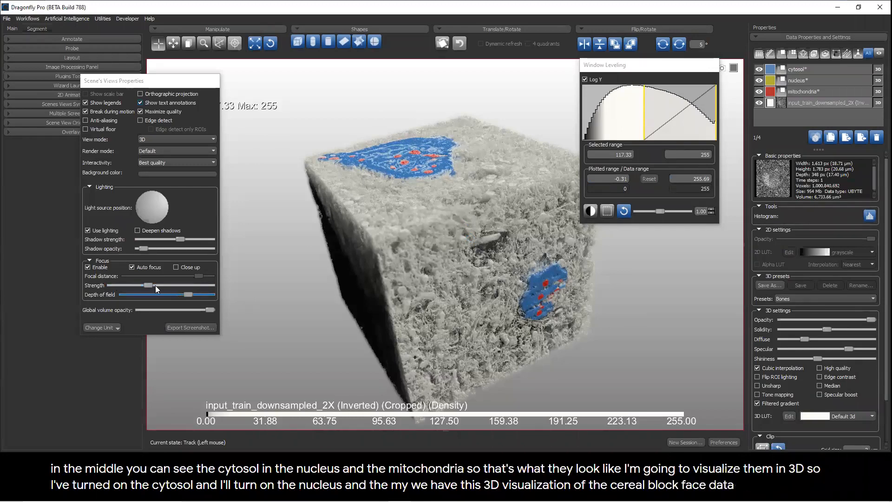
# Step: Turn off auto focus, shorten the focal distance slightly and lower the global volume opacity to a small fraction
pyautogui.click(132, 267)
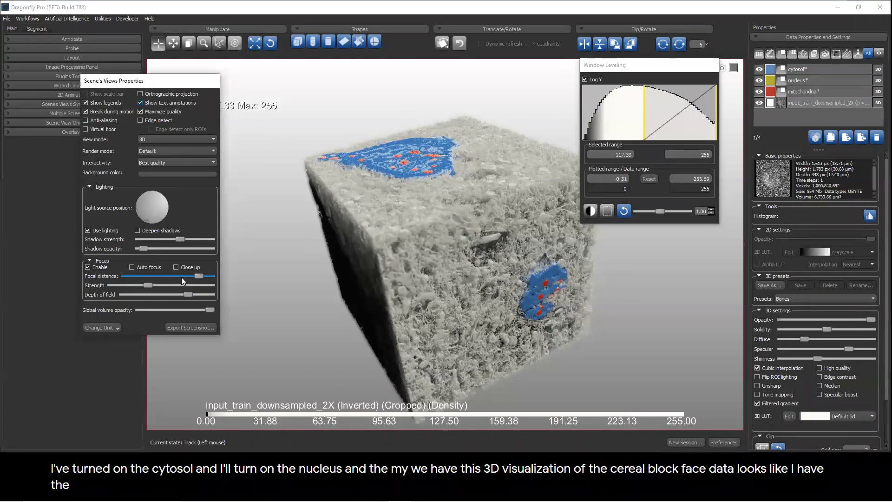
pyautogui.moveTo(199, 276)
pyautogui.mouseDown()
pyautogui.moveTo(164, 276)
pyautogui.moveTo(189, 279)
pyautogui.mouseUp()
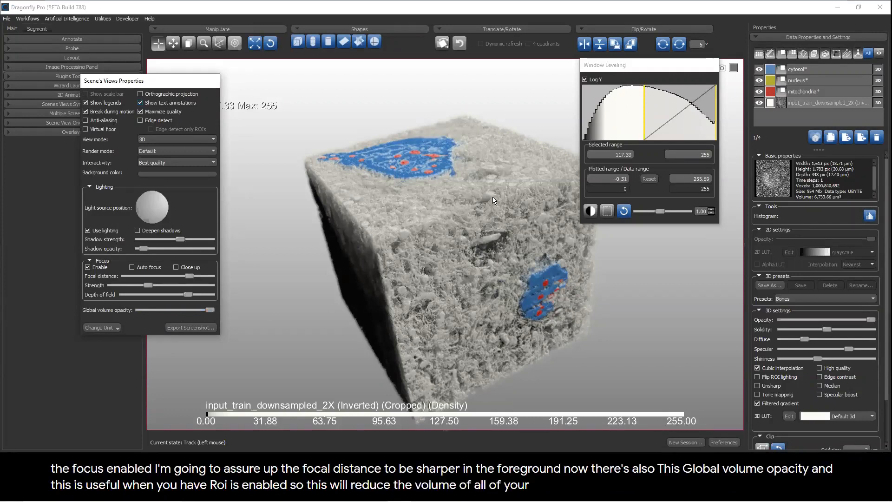
pyautogui.click(798, 80)
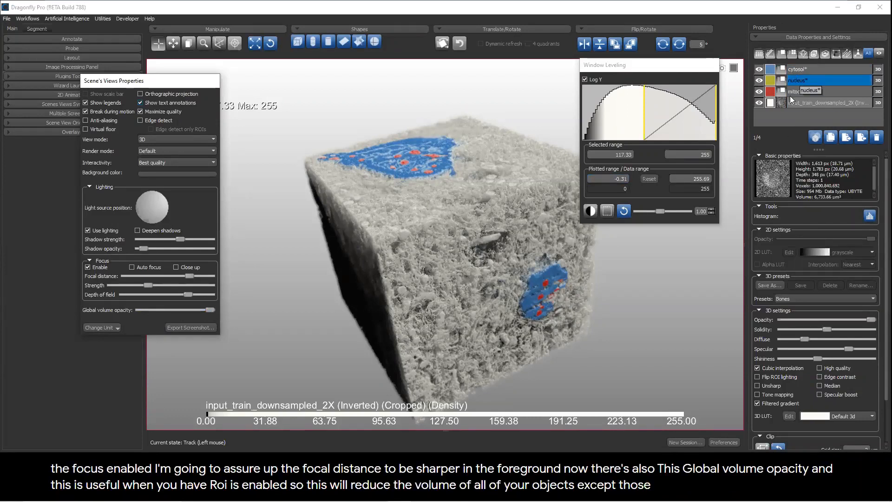
pyautogui.moveTo(193, 309); pyautogui.dragTo(149, 321)
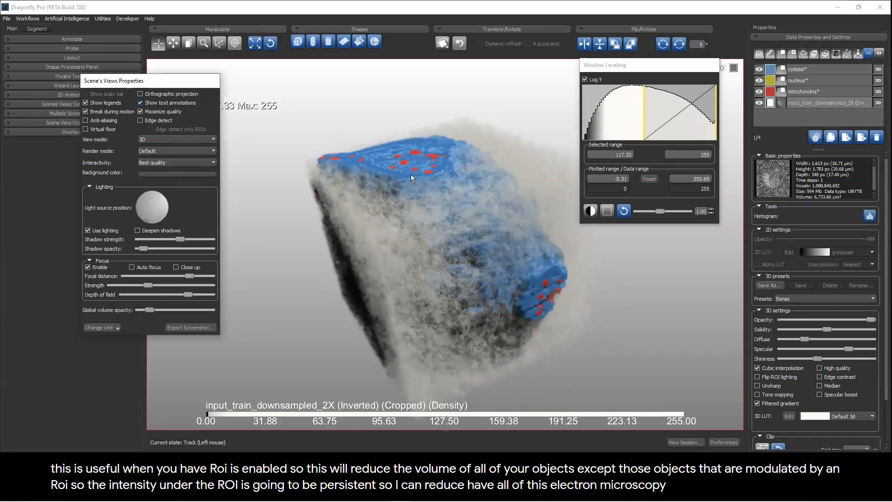
# Step: Reduce the cytosol ROI's 3D highlight opacity to about a quarter and bring the global volume opacity down to its minimum
pyautogui.click(795, 71)
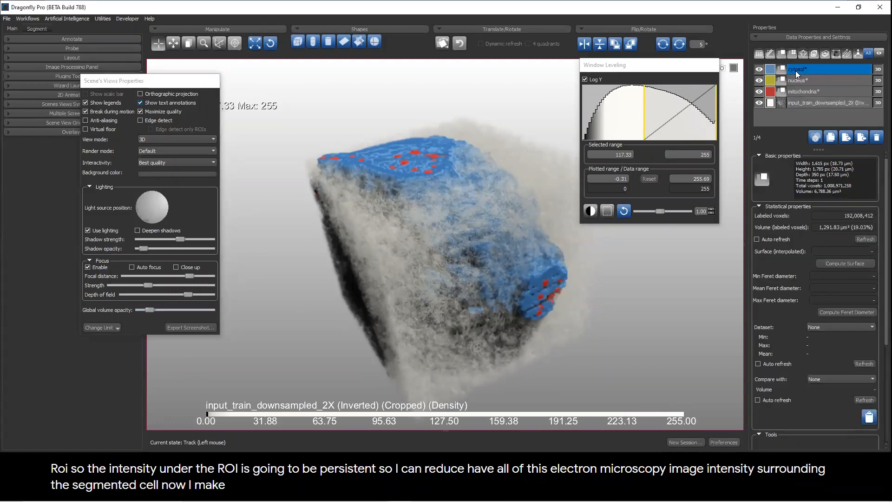
pyautogui.scroll(-5, 878, 395)
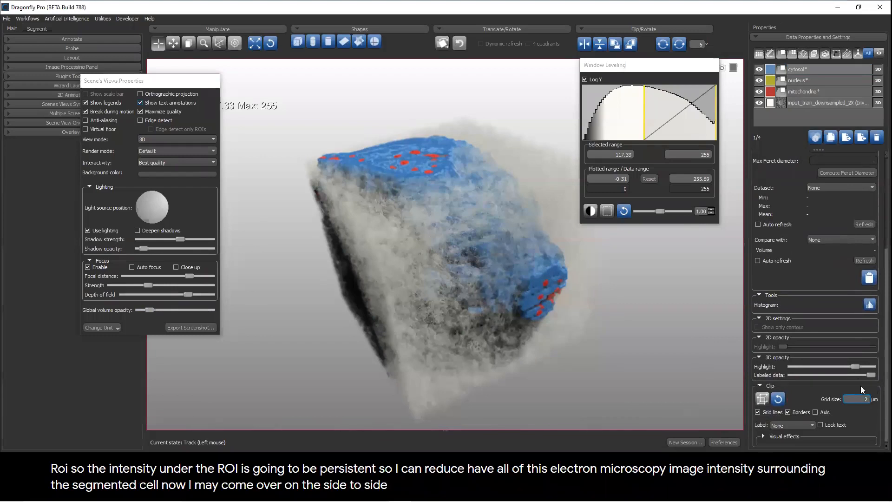
pyautogui.moveTo(857, 367); pyautogui.dragTo(811, 367)
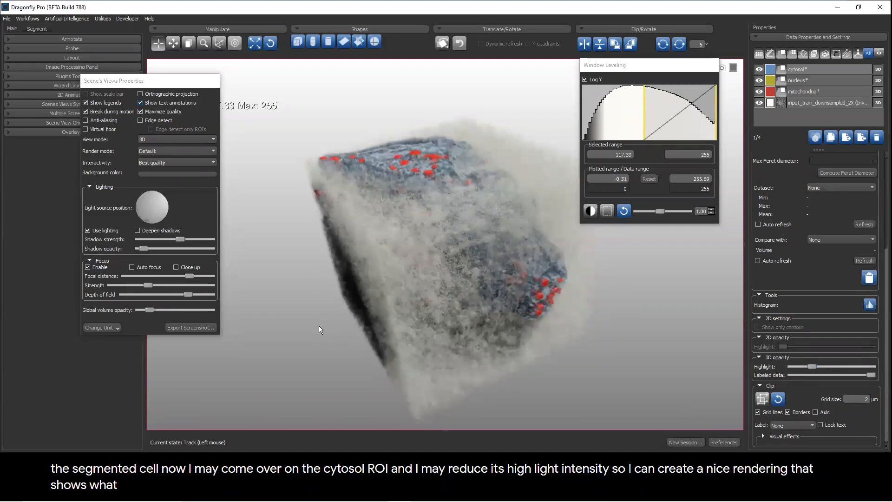
pyautogui.moveTo(151, 312); pyautogui.dragTo(131, 310)
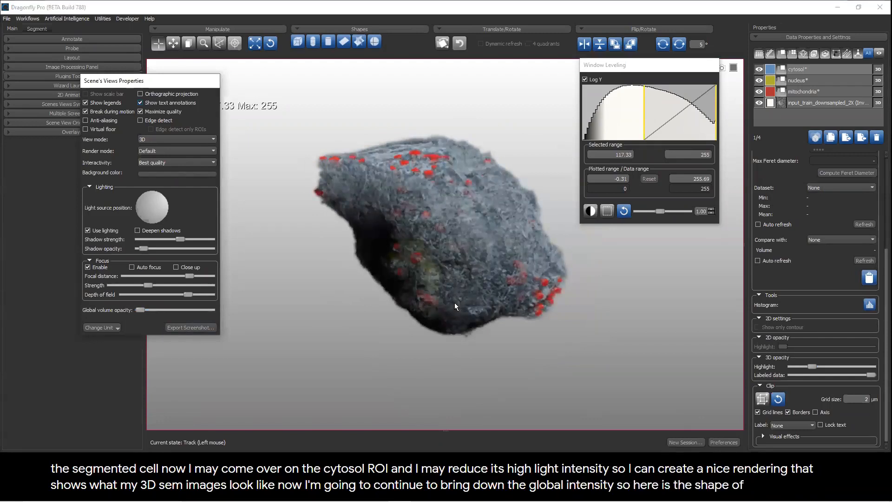
# Step: Lower the cytosol ROI's 3D highlight and labeled data opacities to their minimum
pyautogui.click(806, 90)
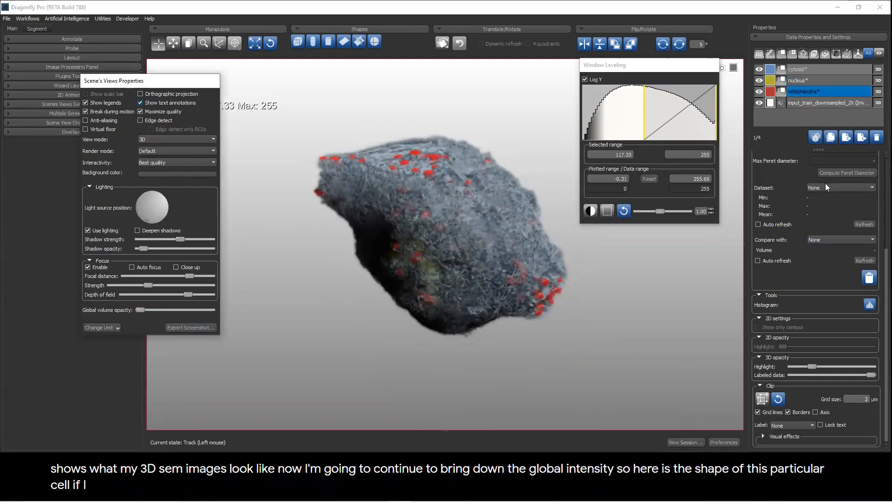
pyautogui.moveTo(811, 366); pyautogui.dragTo(778, 369)
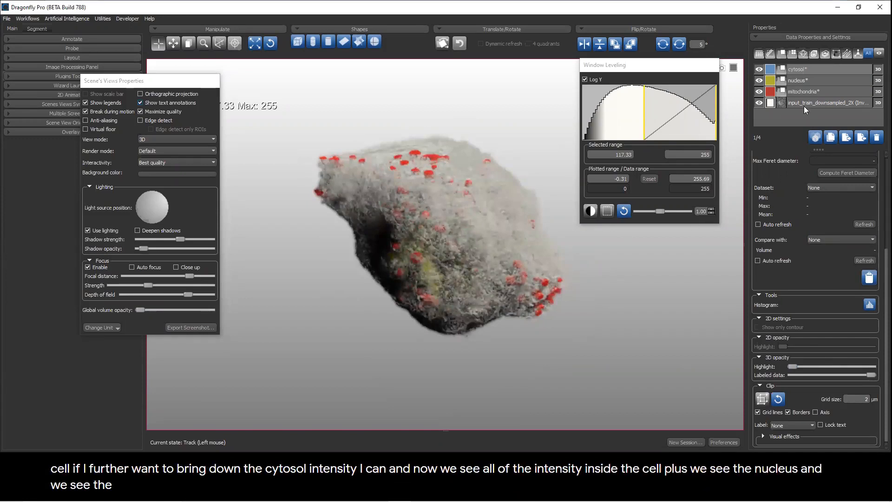
pyautogui.moveTo(872, 375); pyautogui.dragTo(808, 375)
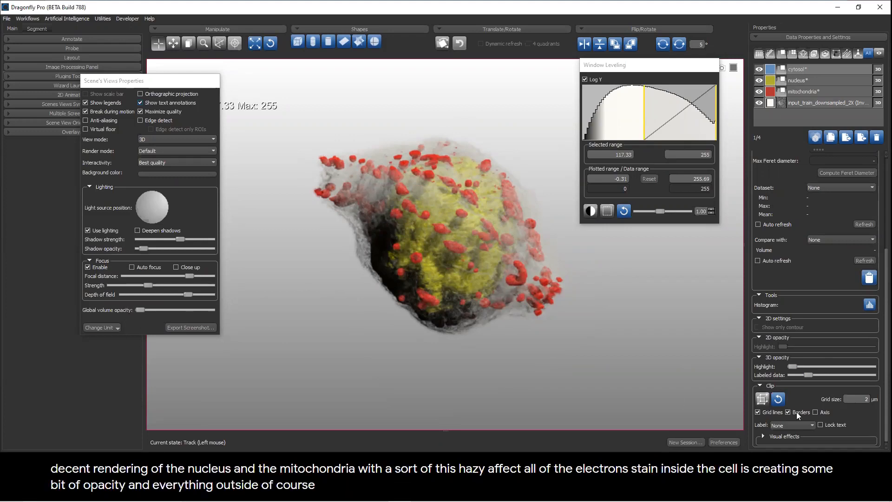
pyautogui.moveTo(806, 374); pyautogui.dragTo(775, 378)
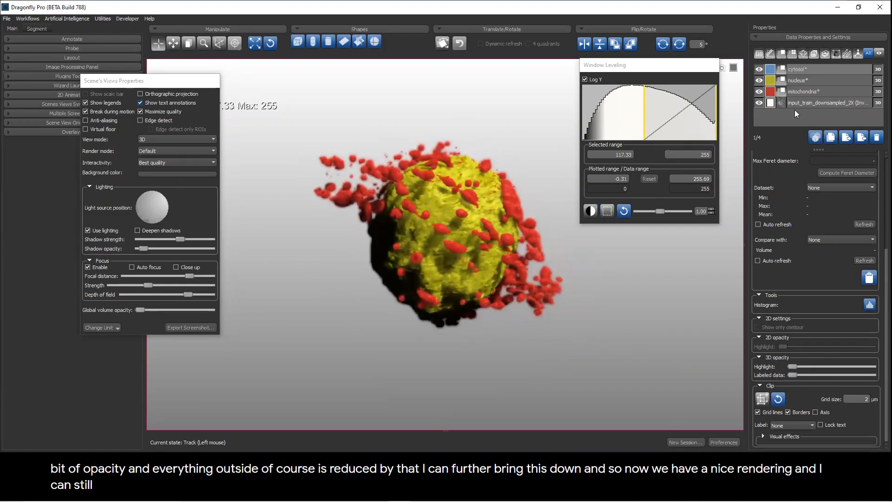
# Step: Reduce the 3D highlight opacity of the mitochondria and nucleus ROIs to roughly a third
pyautogui.click(802, 94)
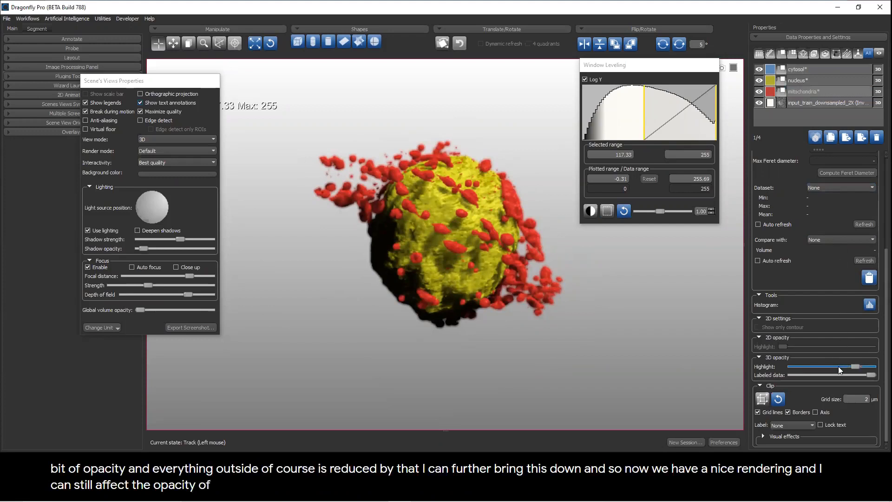
pyautogui.moveTo(855, 367); pyautogui.dragTo(818, 367)
pyautogui.click(801, 80)
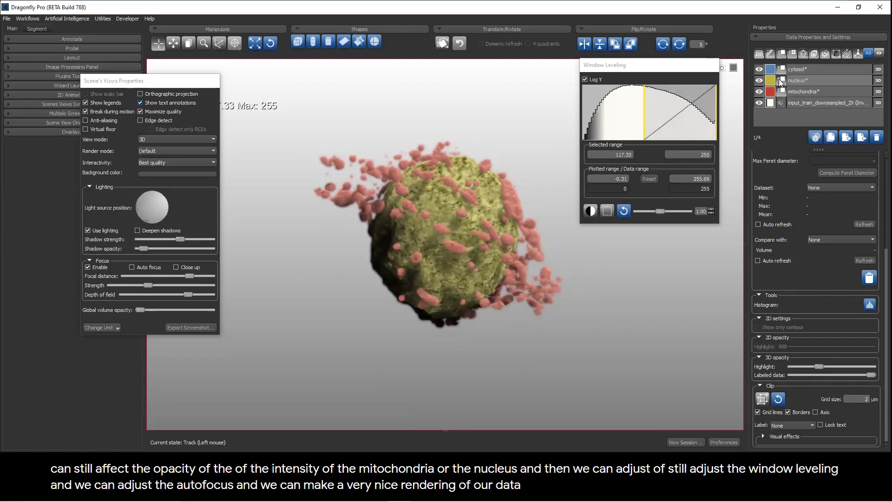
# Step: Delete the three ROIs and the neuron image from the object list
pyautogui.click(800, 70)
pyautogui.keyDown('shift'); pyautogui.click(798, 104); pyautogui.keyUp('shift')
pyautogui.click(875, 137)
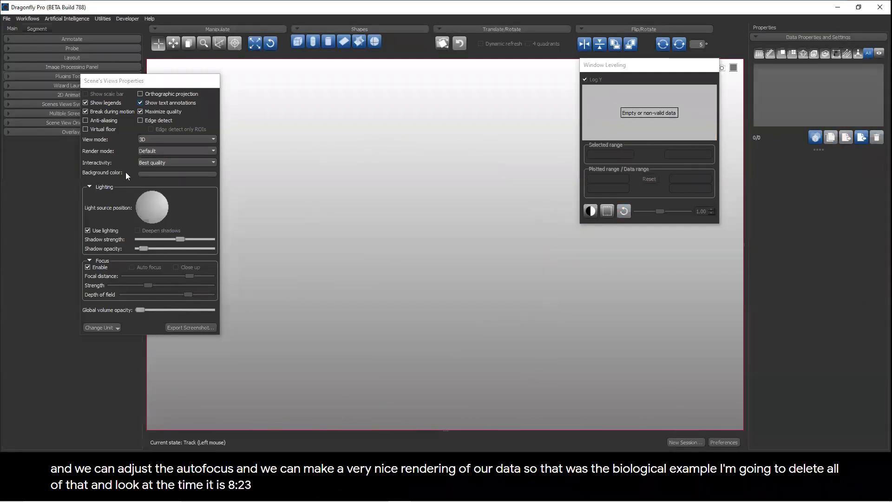
# Step: Open the Organizer and search its projects for the text vizdemo
pyautogui.click(7, 19)
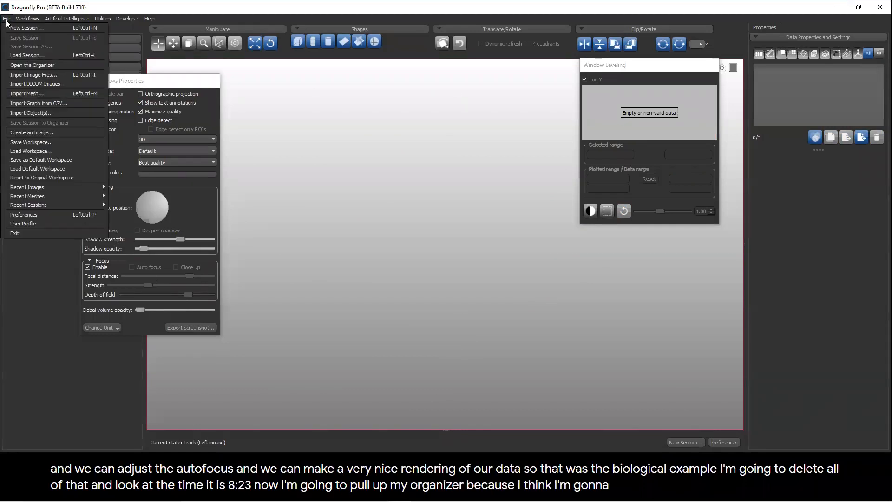
pyautogui.click(32, 65)
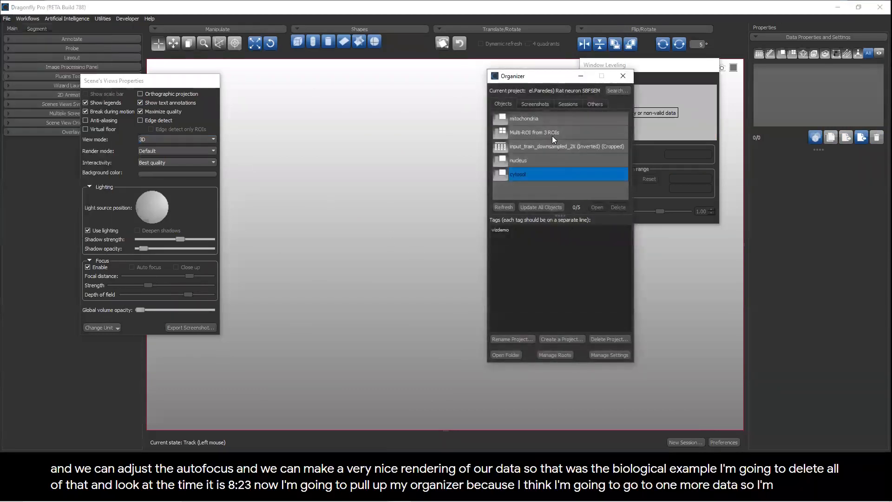
pyautogui.click(614, 91)
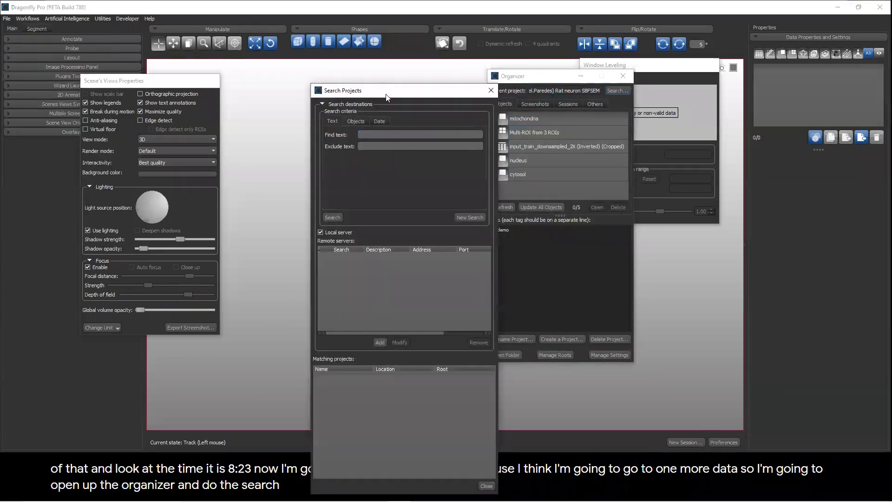
pyautogui.moveTo(390, 93); pyautogui.dragTo(447, 49)
pyautogui.click(423, 89)
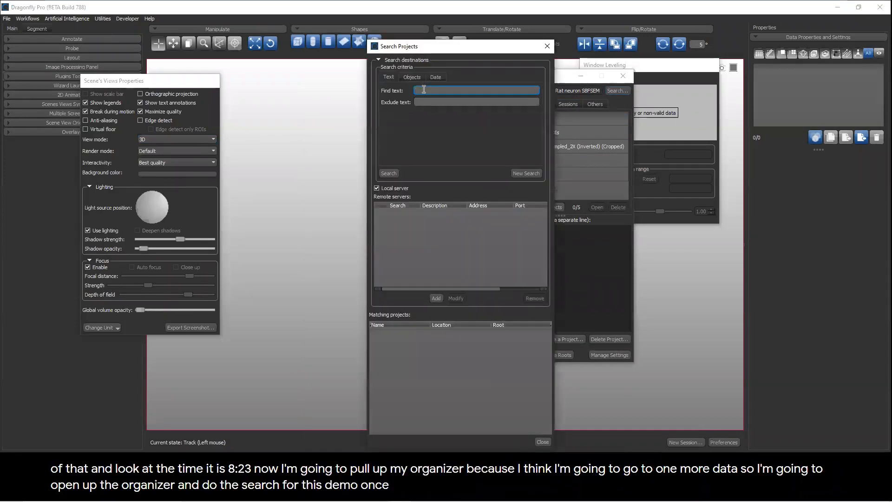
pyautogui.press('Return')
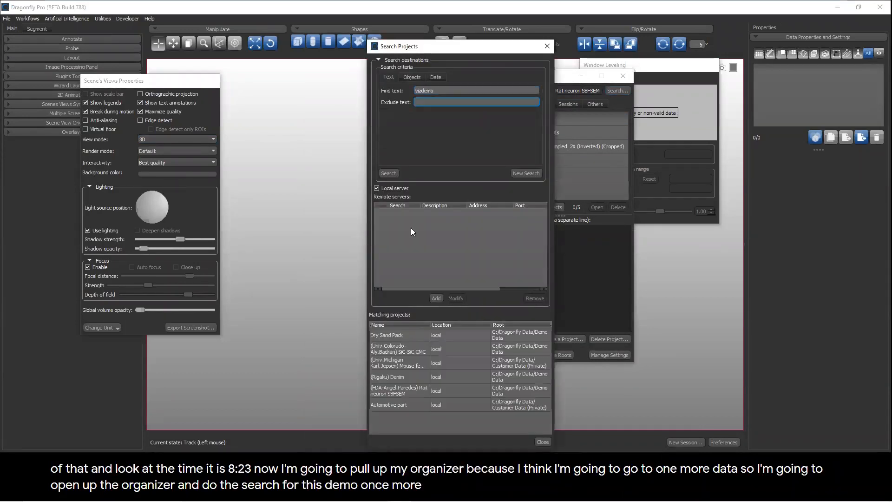
# Step: Go through the matching projects and open the SiC-SiC CMC project in the Organizer
pyautogui.click(412, 366)
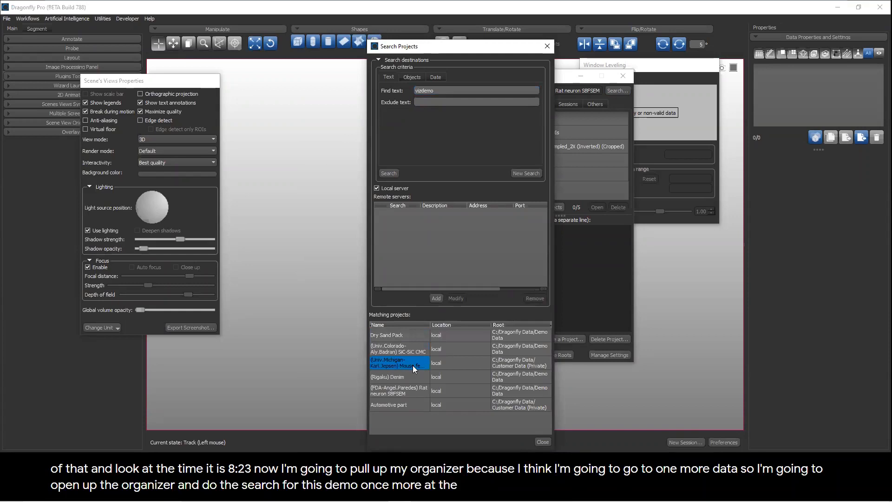
pyautogui.click(404, 402)
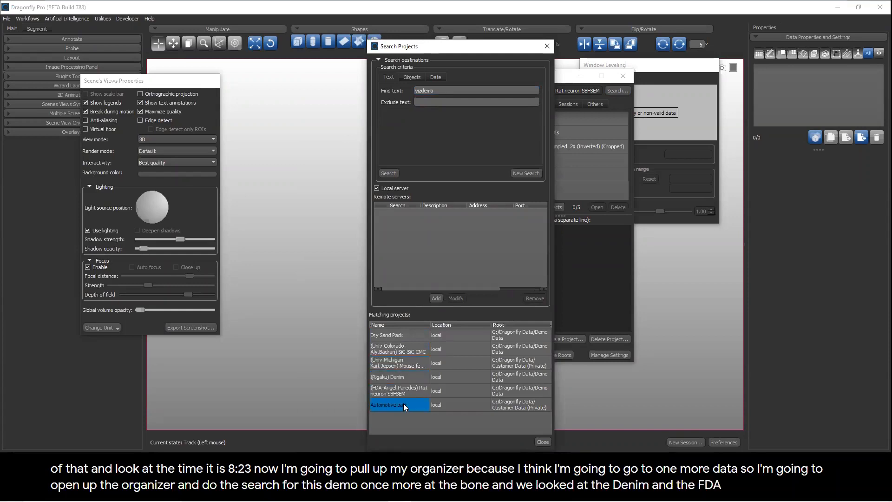
pyautogui.click(395, 349)
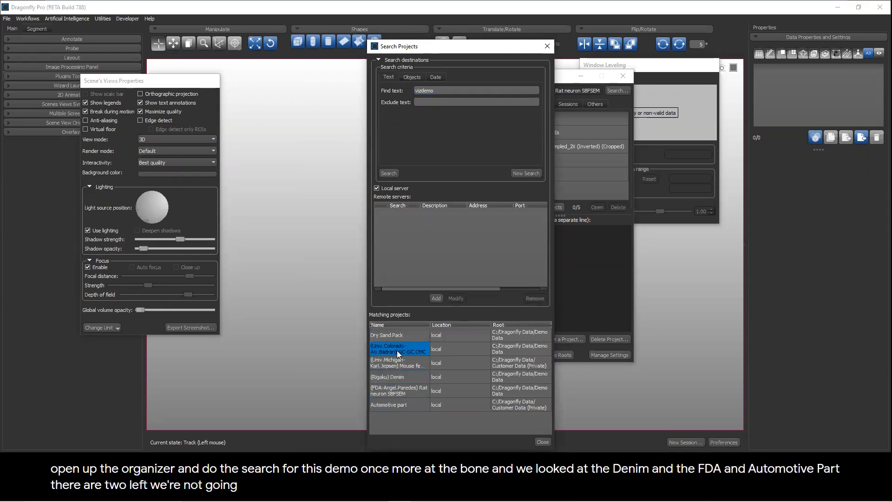
pyautogui.click(406, 337)
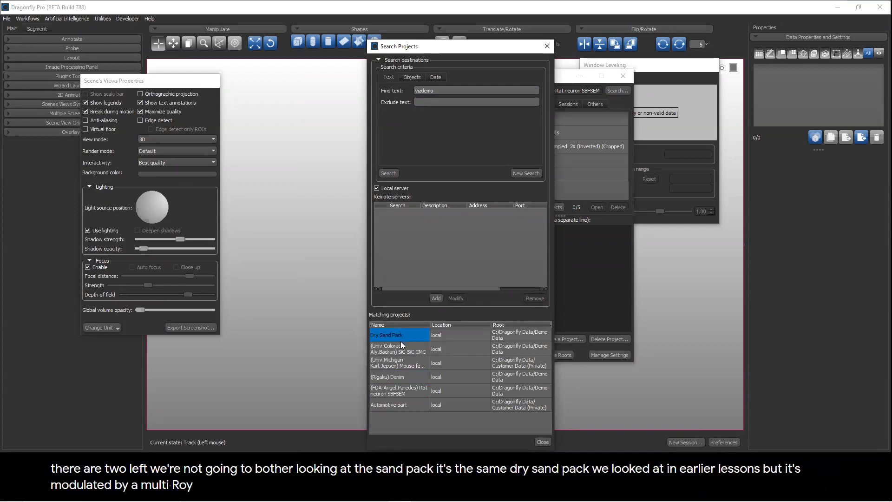
pyautogui.click(399, 348)
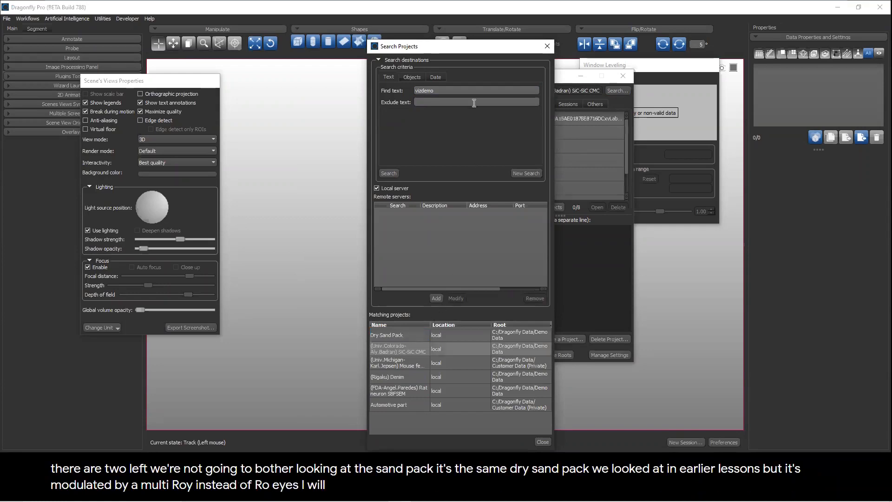
# Step: Load the project's 10X baseline RECON image and the Multi-ROI from 4 ROIs out of the Organizer
pyautogui.moveTo(450, 47); pyautogui.dragTo(225, 19)
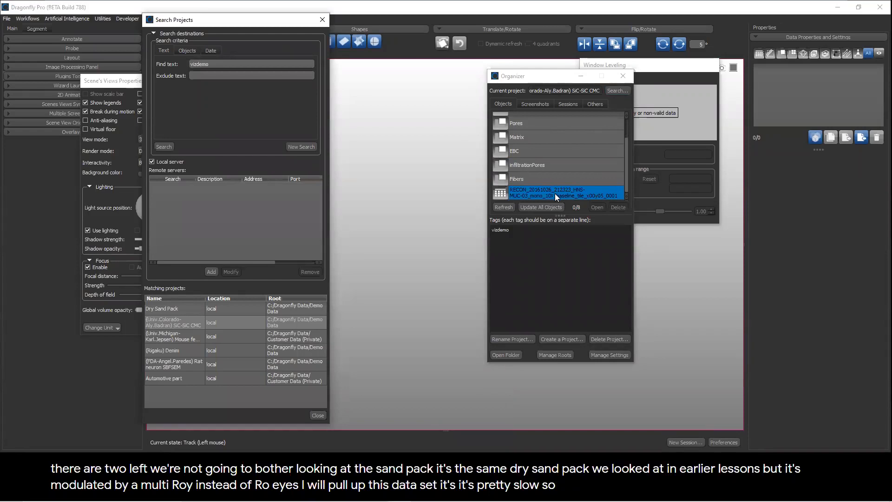
pyautogui.doubleClick(554, 193)
pyautogui.moveTo(782, 102); pyautogui.dragTo(783, 103)
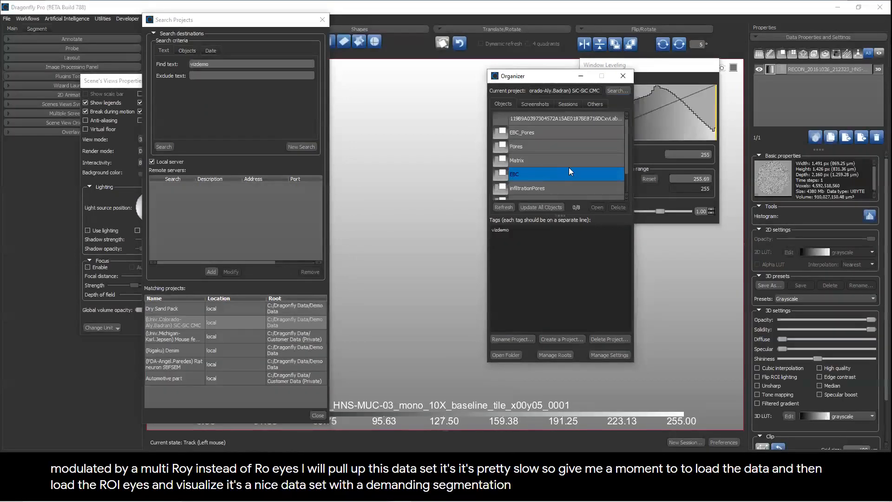
pyautogui.click(537, 144)
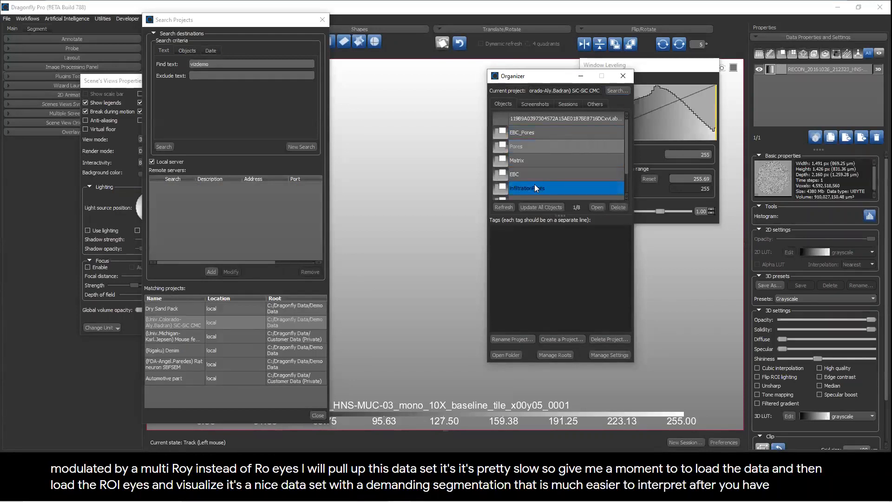
pyautogui.click(557, 118)
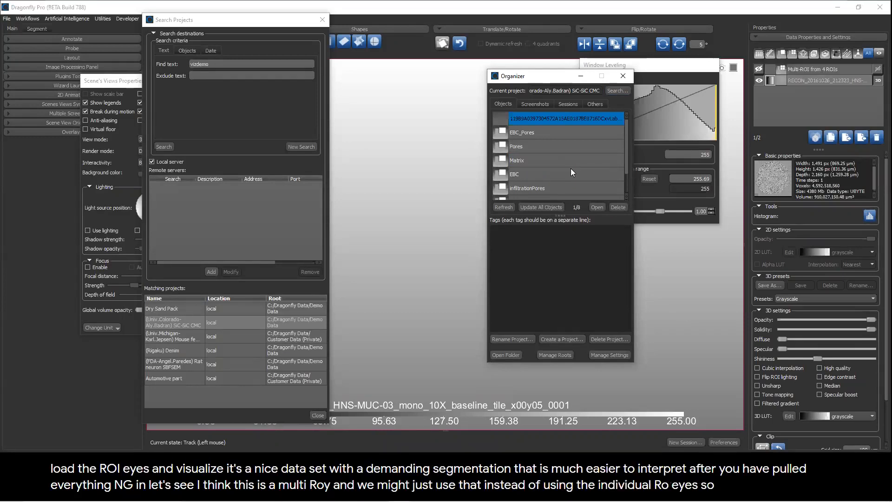
# Step: Restore the four-view layout, maximize the round cross-section slice view, and close the project search and Organizer windows
pyautogui.click(571, 172)
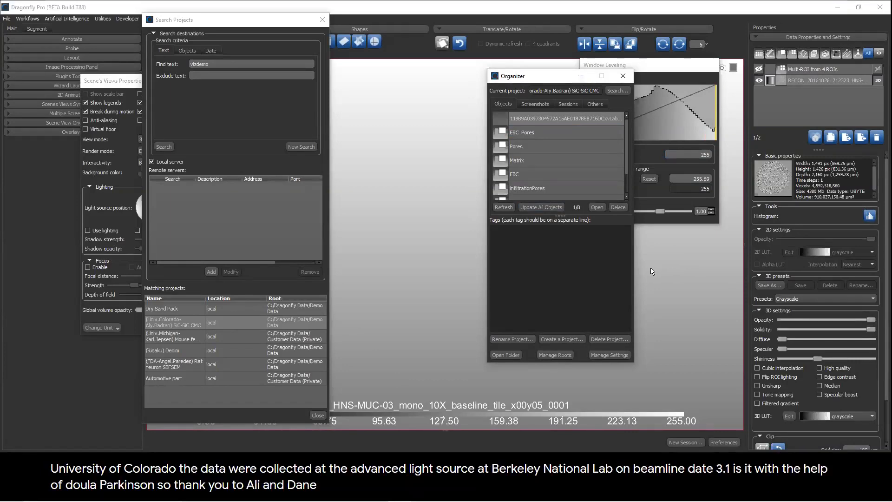
pyautogui.doubleClick(667, 296)
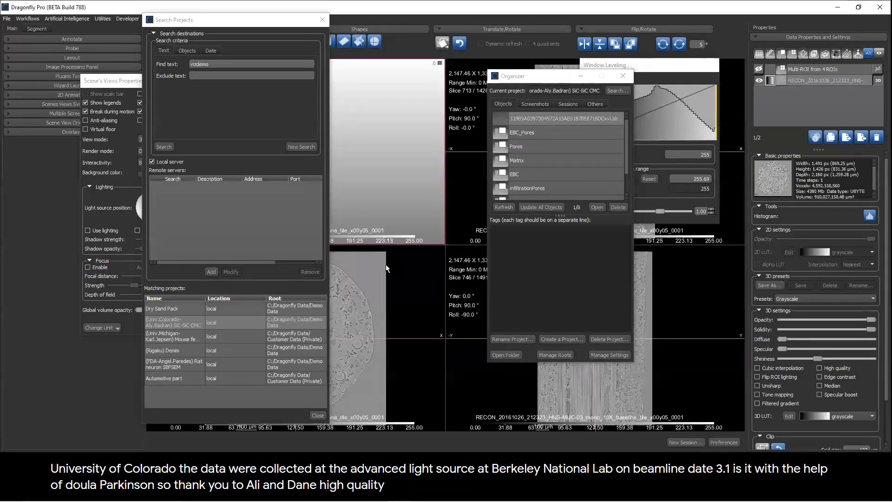
pyautogui.doubleClick(354, 275)
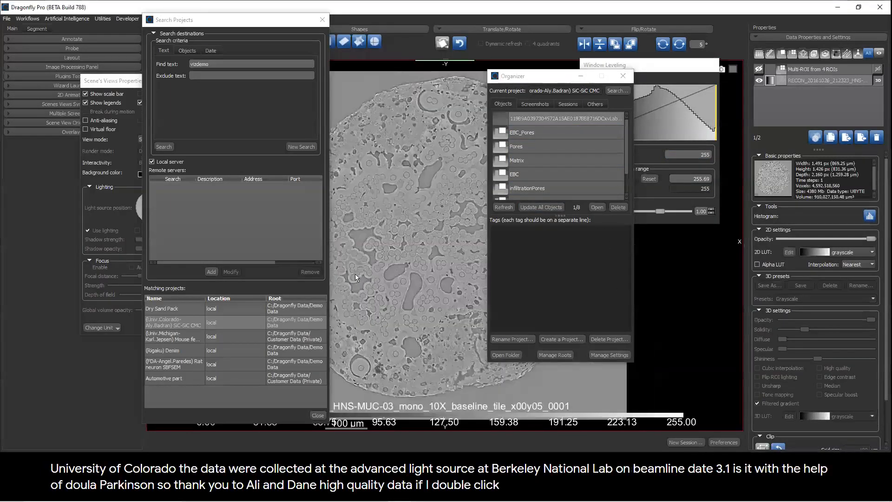
pyautogui.click(322, 20)
pyautogui.click(623, 76)
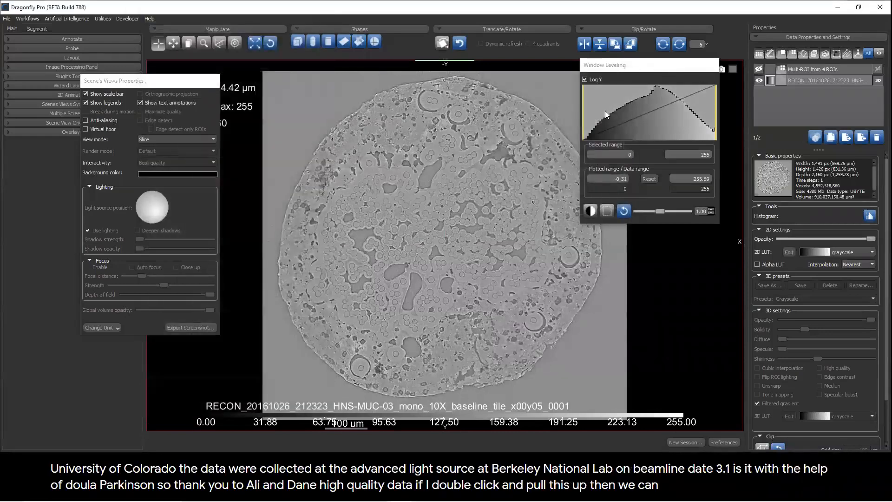
# Step: Examine the fibers and pores in the cross-section slice, with the Multi-ROI from 4 ROIs overlay shown, and return to the four-view layout
pyautogui.moveTo(174, 79); pyautogui.dragTo(100, 76)
pyautogui.moveTo(401, 157); pyautogui.dragTo(492, 430, button='right')
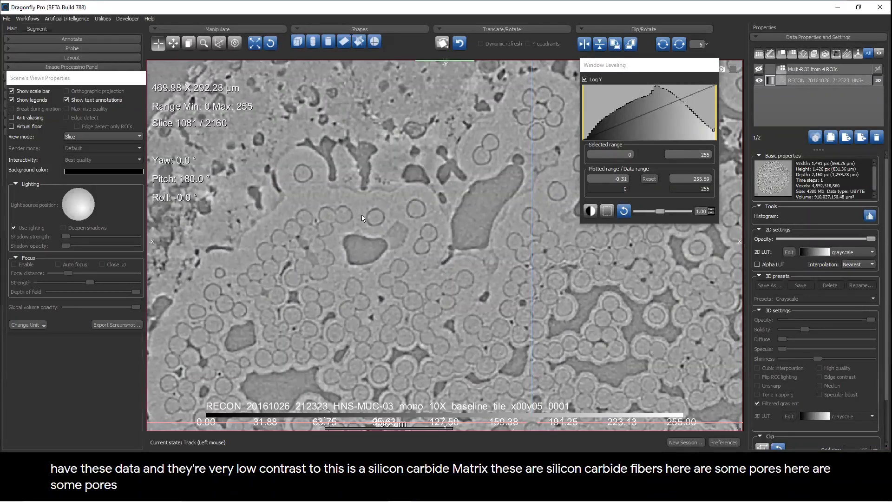
pyautogui.scroll(-3, 358, 203)
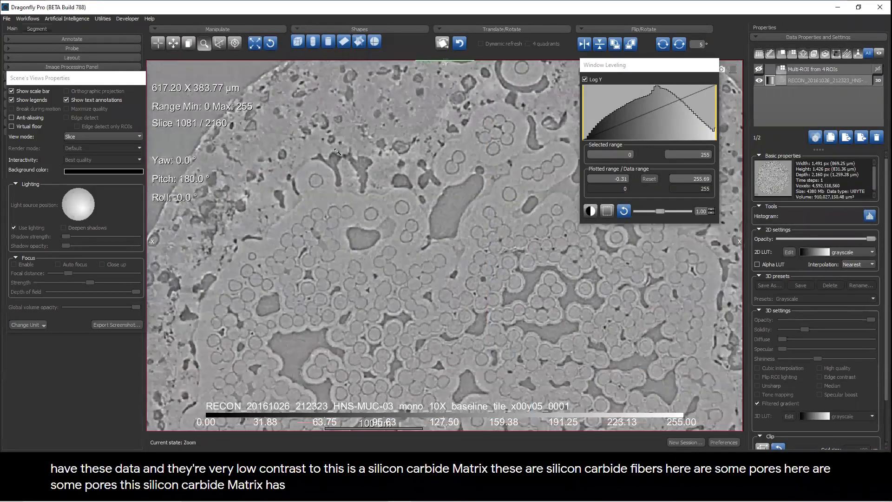
pyautogui.scroll(-2, 432, 261)
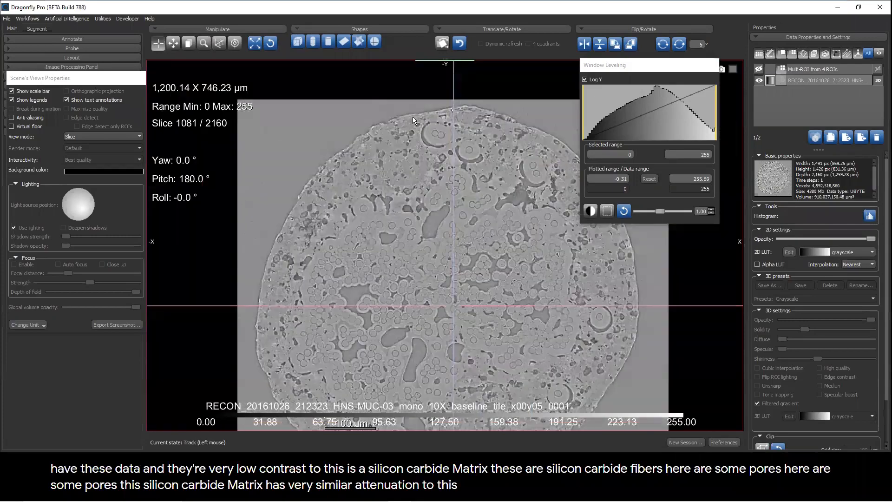
pyautogui.click(758, 69)
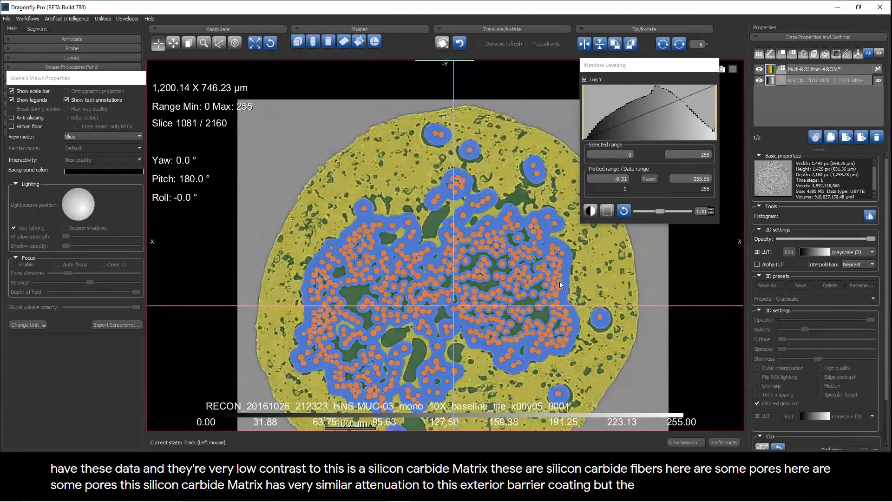
pyautogui.doubleClick(491, 263)
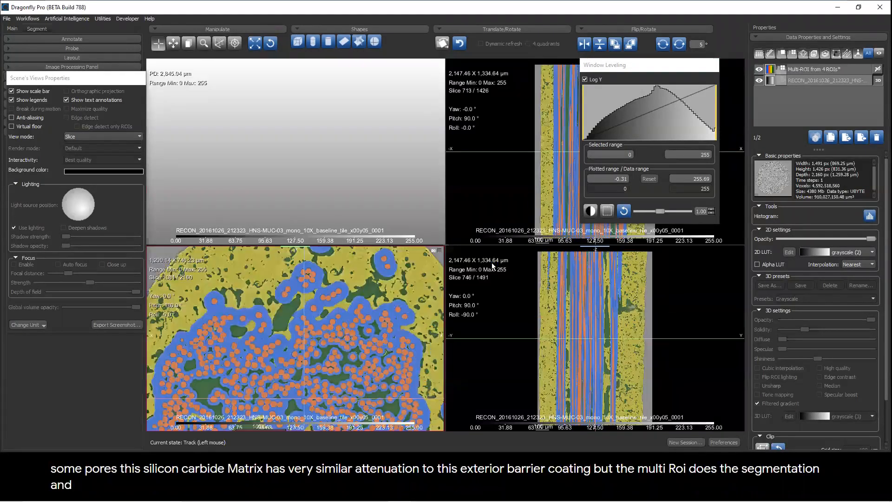
pyautogui.click(335, 203)
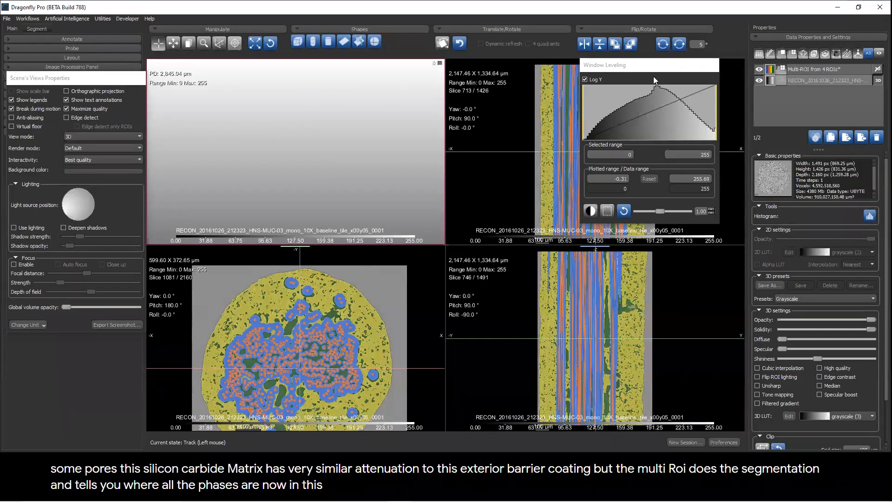
# Step: Apply the Mummy (Anthropogenic) 3D preset to the RECON image and raise its lower window level to 148.44
pyautogui.click(810, 81)
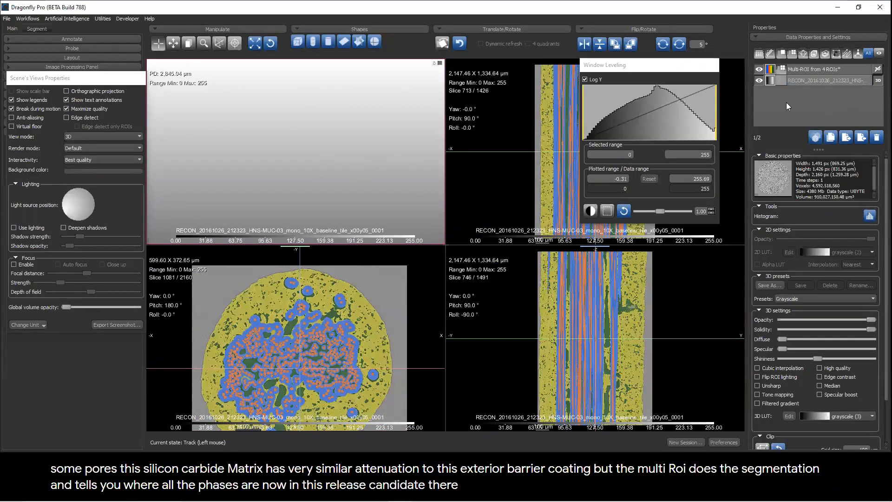
pyautogui.click(805, 78)
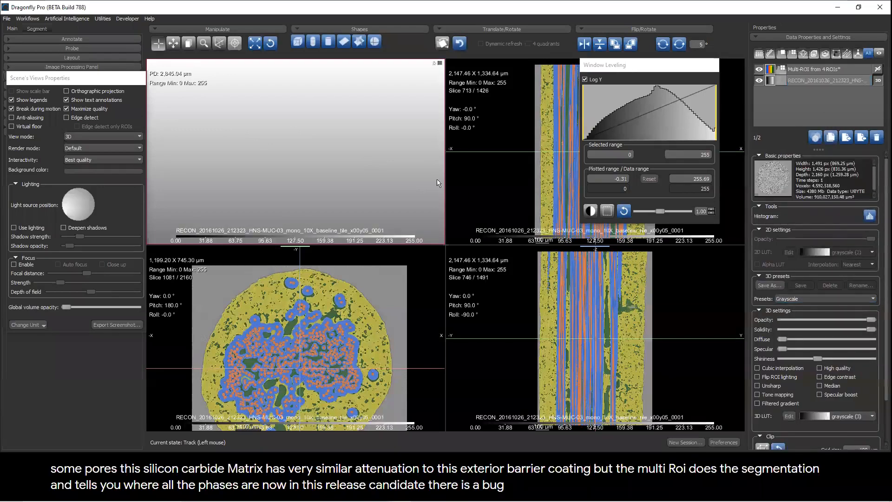
pyautogui.click(811, 298)
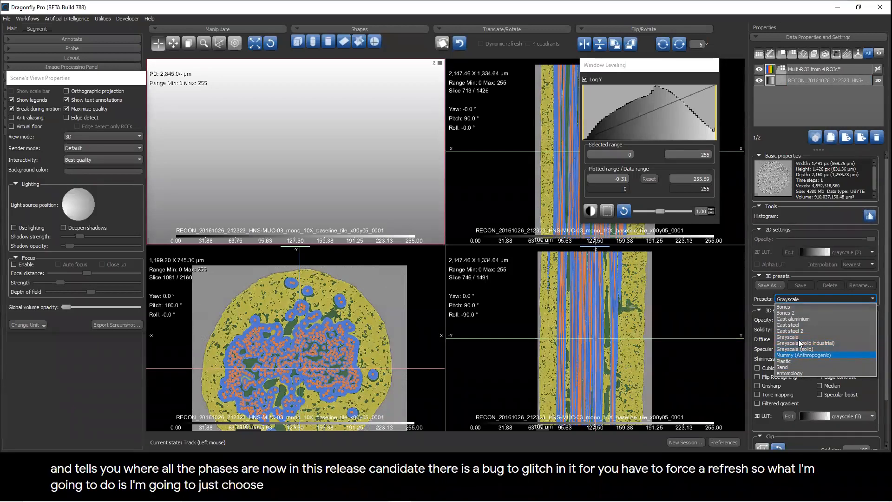
pyautogui.click(803, 355)
pyautogui.moveTo(599, 125); pyautogui.dragTo(661, 116)
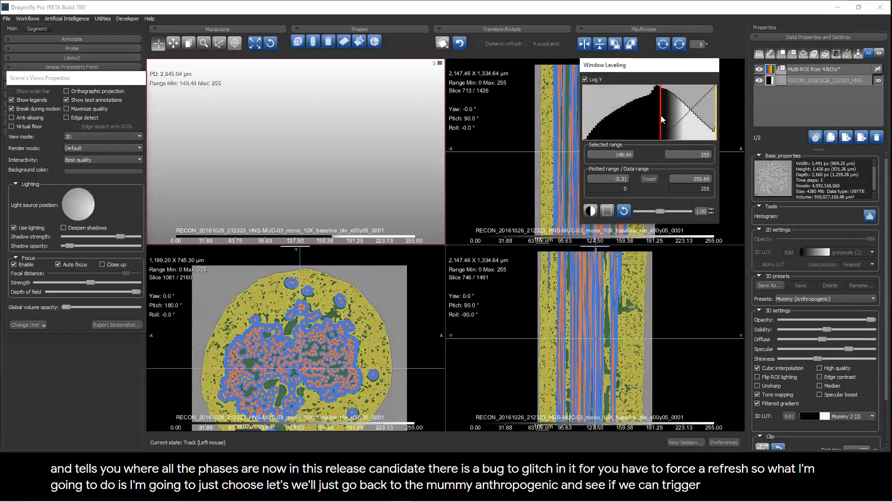
pyautogui.click(346, 161)
# Step: Try to force the 3D view to refresh by switching the RECON image and Multi-ROI visibility off and on again
pyautogui.click(759, 81)
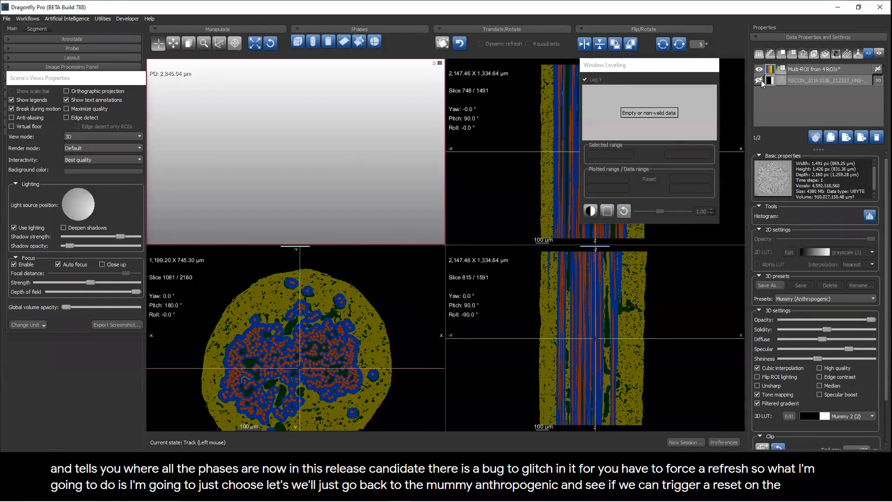
pyautogui.click(759, 81)
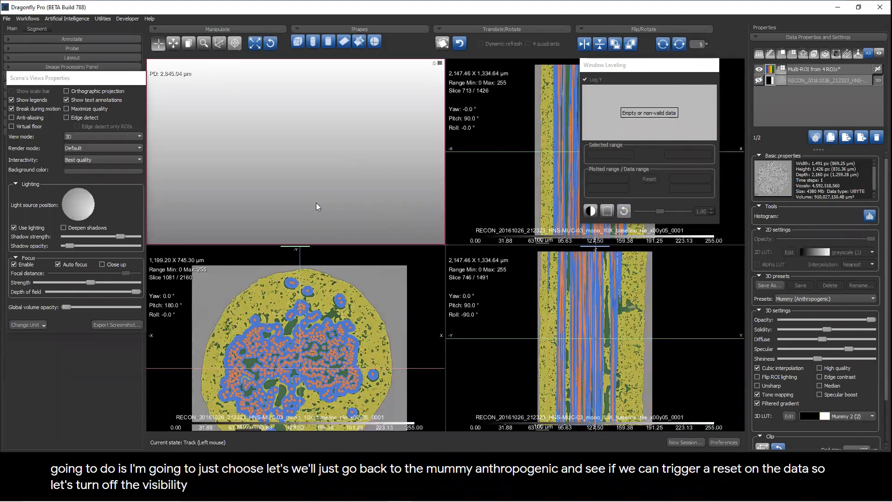
pyautogui.click(762, 448)
pyautogui.click(762, 449)
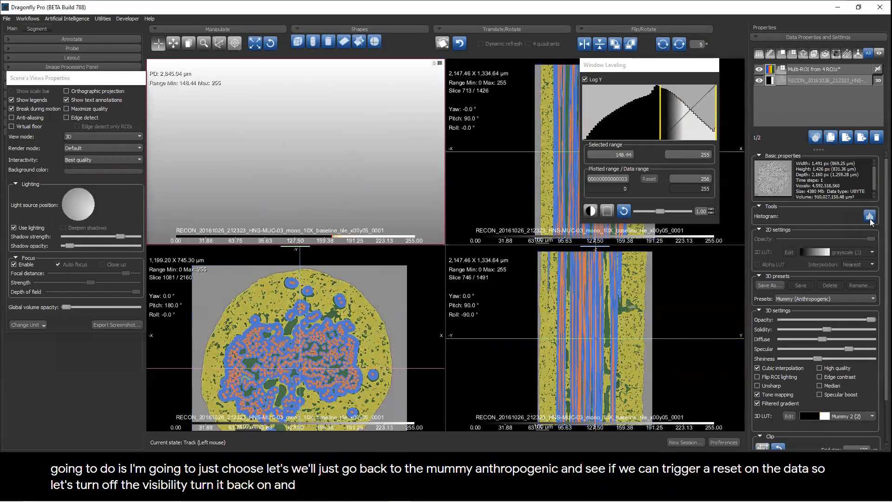
pyautogui.click(878, 81)
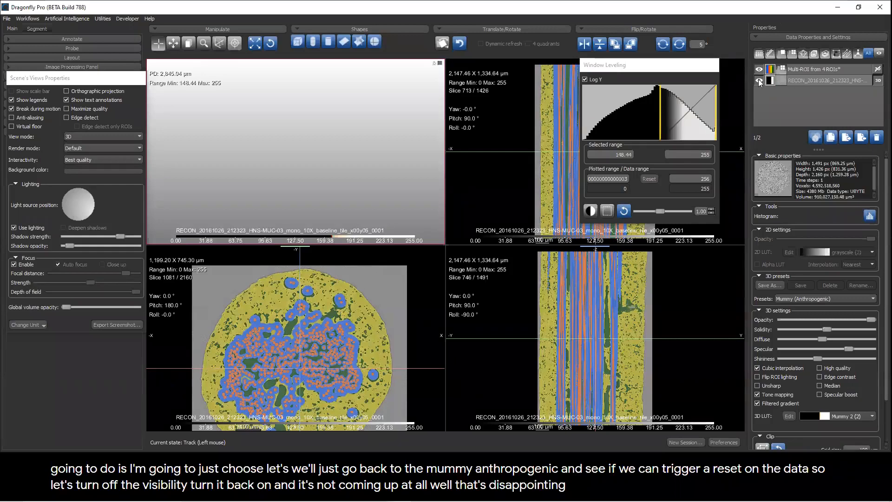
pyautogui.click(759, 69)
pyautogui.click(759, 69)
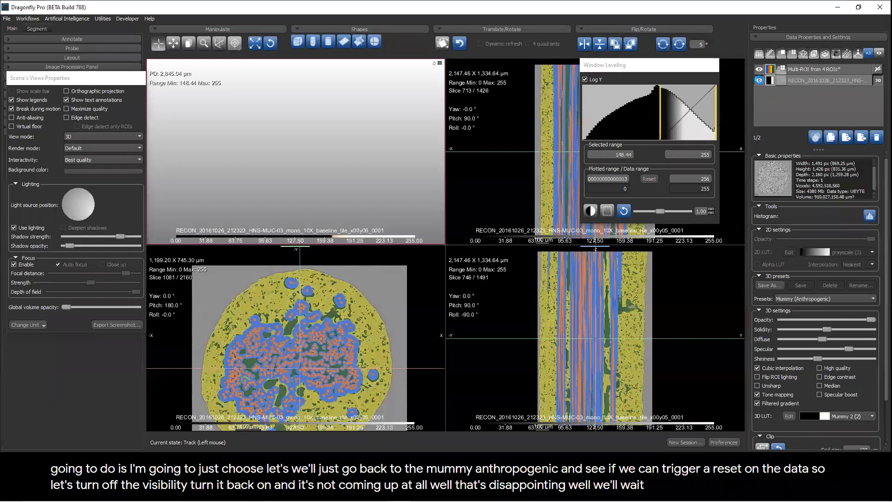
pyautogui.click(759, 81)
pyautogui.click(759, 81)
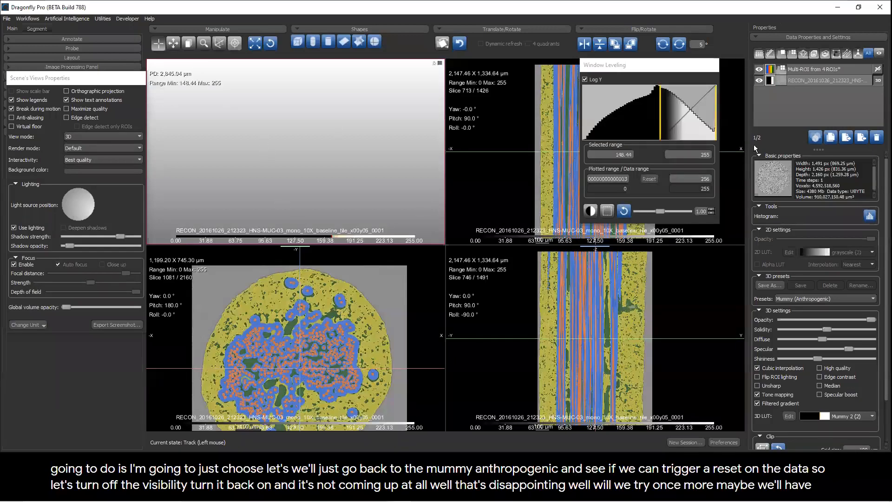
pyautogui.click(820, 80)
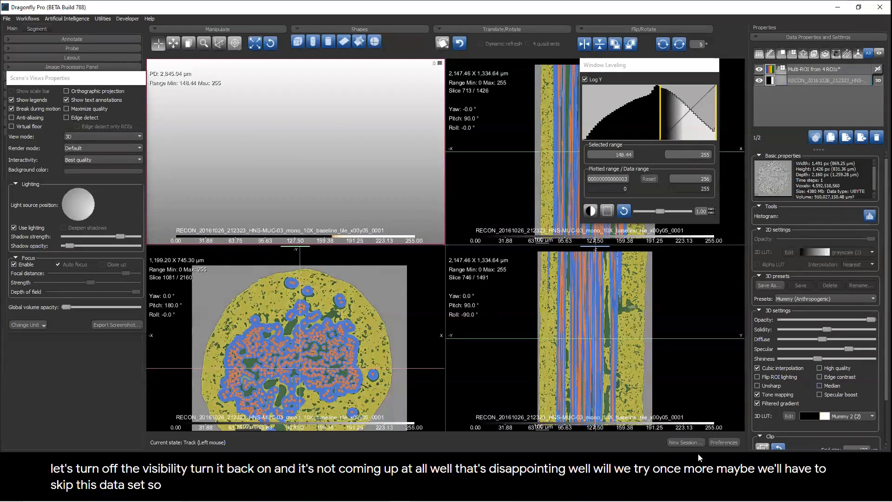
# Step: Start a new session without saving, and reload the 10X baseline RECON image and the Multi-ROI from 4 ROIs out of the Organizer
pyautogui.click(685, 442)
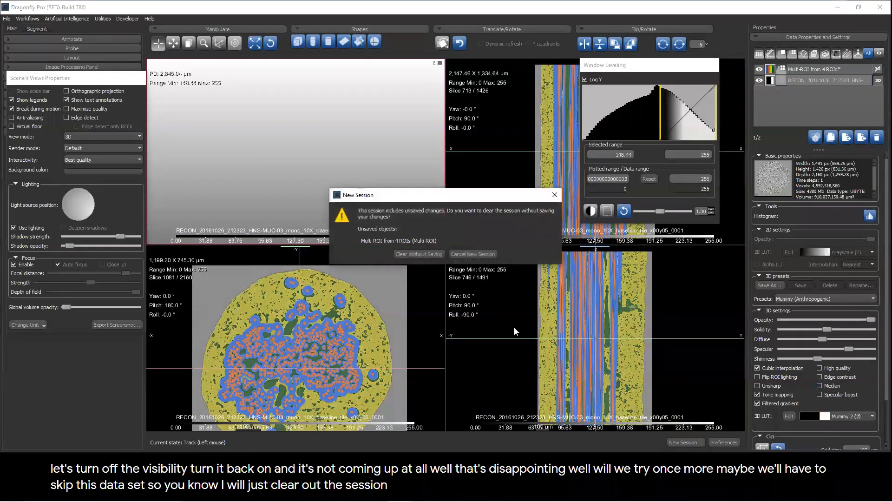
pyautogui.click(421, 253)
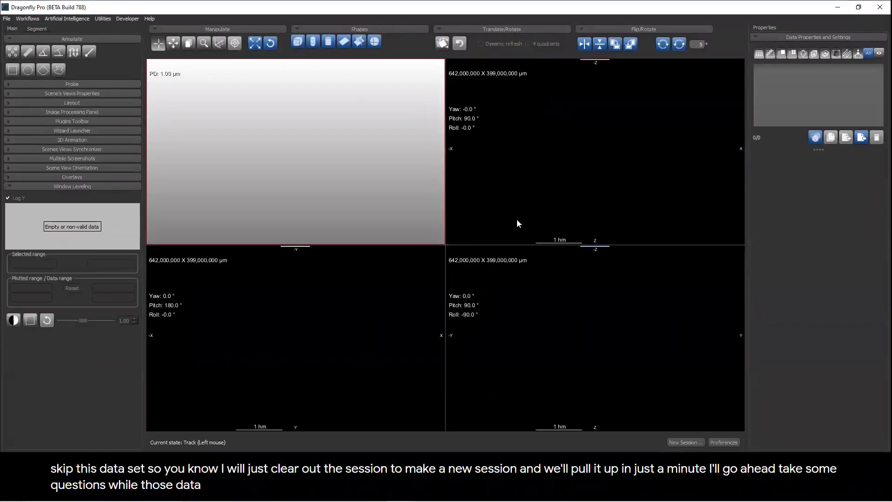
pyautogui.click(6, 19)
pyautogui.moveTo(27, 19)
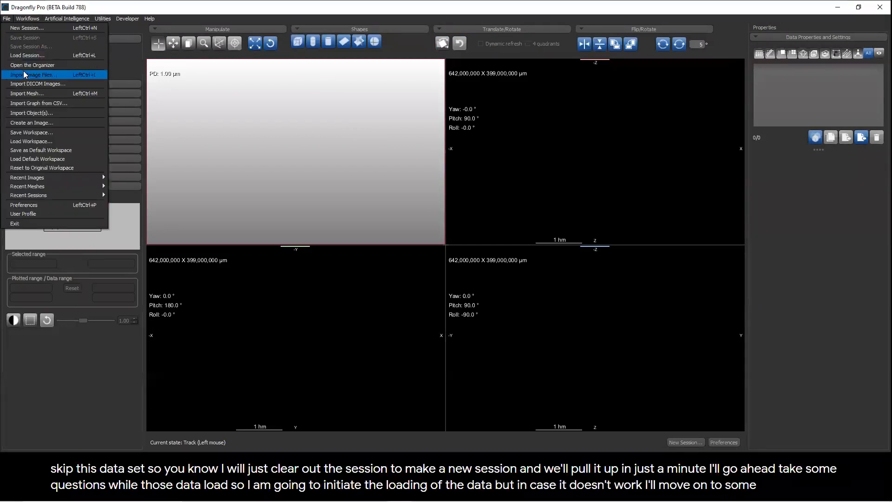
pyautogui.click(28, 75)
pyautogui.moveTo(534, 211); pyautogui.dragTo(804, 96)
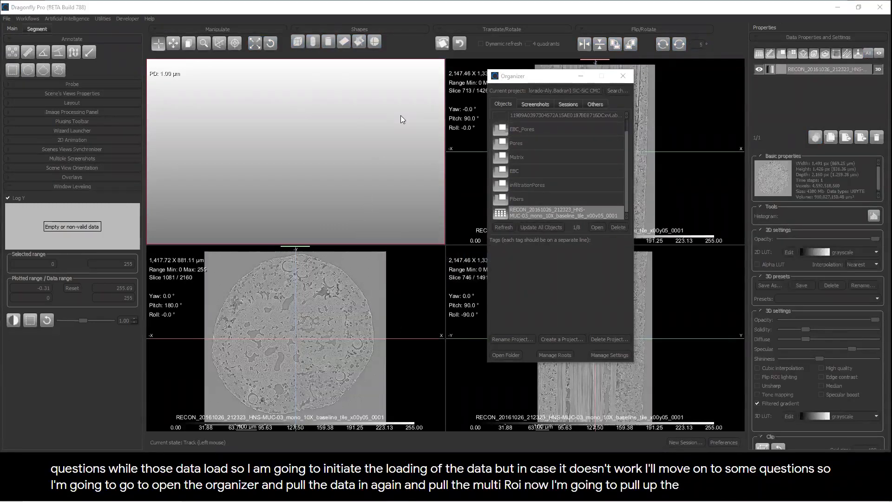
pyautogui.moveTo(542, 117); pyautogui.dragTo(810, 107)
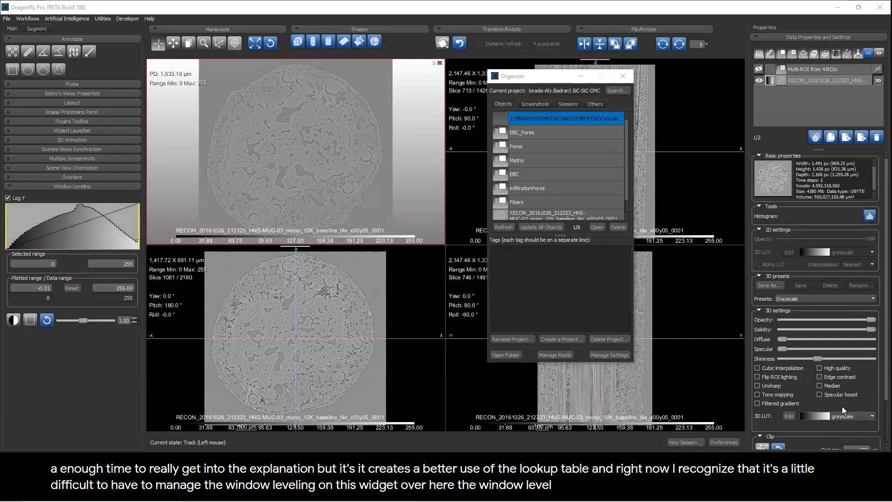
# Step: Reshape the opacity ramp of the RECON image's 3D grayscale lookup table with two added nodes, and raise the upper window level to 258.56
pyautogui.click(788, 417)
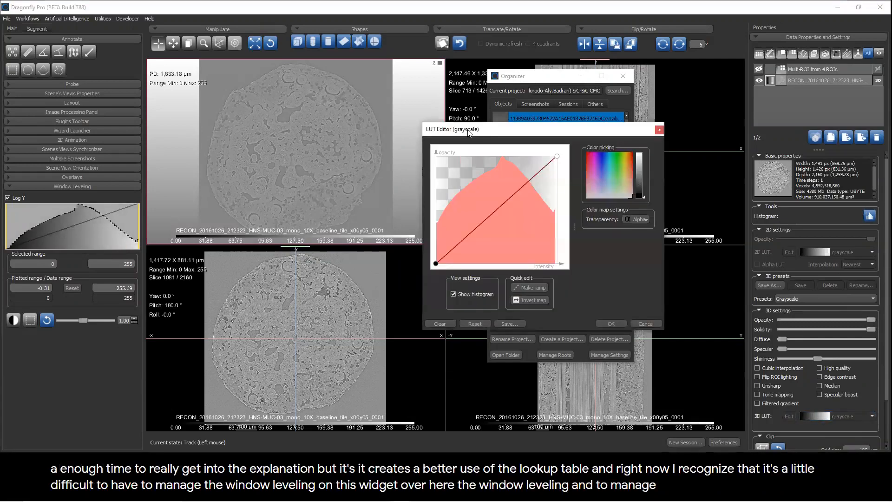
pyautogui.moveTo(473, 132); pyautogui.dragTo(308, 116)
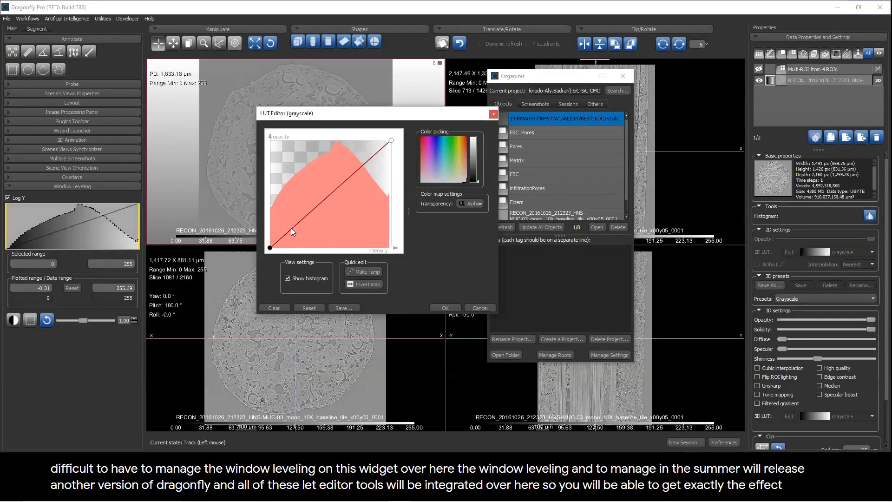
pyautogui.moveTo(291, 227); pyautogui.dragTo(335, 152)
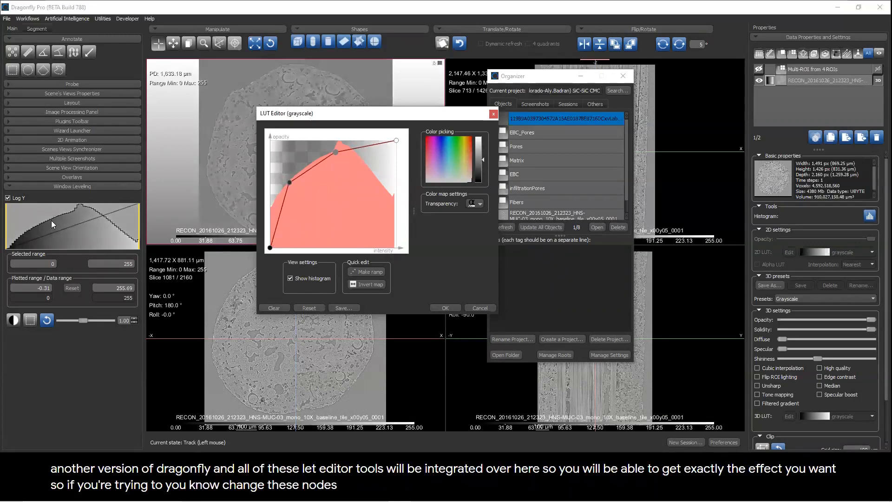
pyautogui.moveTo(139, 220); pyautogui.dragTo(139, 221)
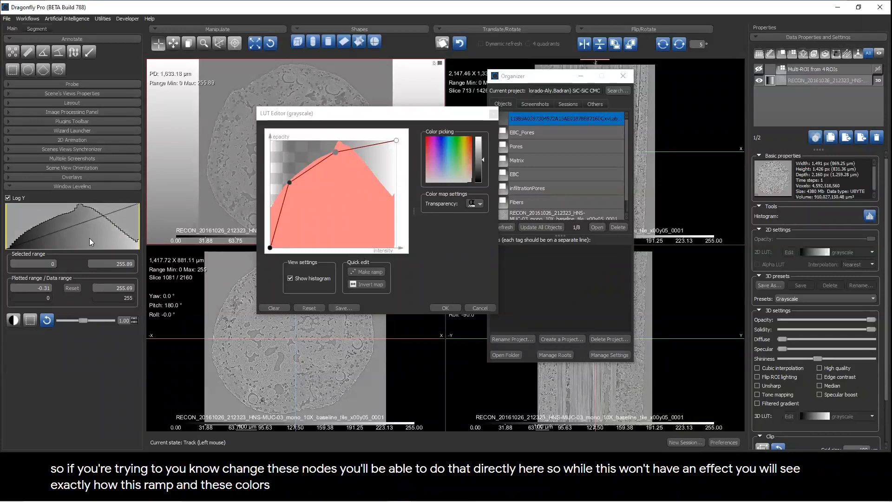
pyautogui.moveTo(139, 220)
pyautogui.mouseDown()
pyautogui.moveTo(89, 220)
pyautogui.moveTo(140, 218)
pyautogui.mouseUp()
pyautogui.moveTo(335, 151)
pyautogui.mouseDown()
pyautogui.moveTo(336, 224)
pyautogui.moveTo(334, 154)
pyautogui.moveTo(350, 152)
pyautogui.mouseUp()
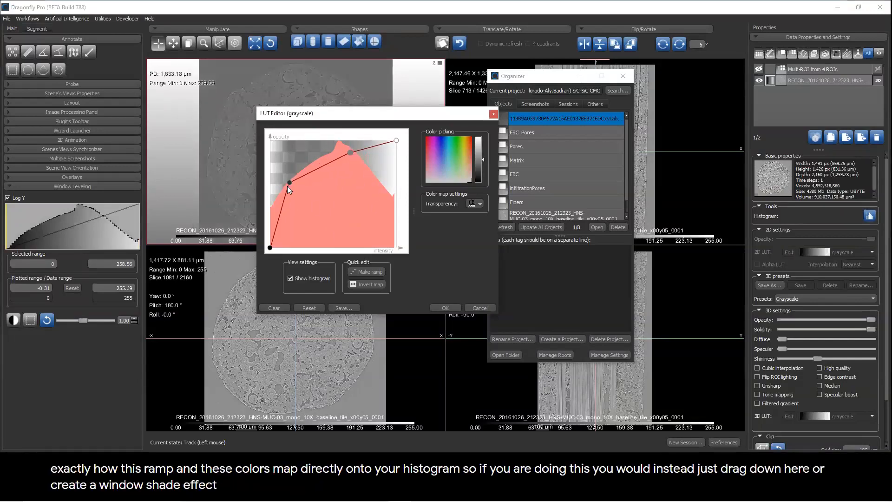
pyautogui.moveTo(288, 183); pyautogui.dragTo(303, 189)
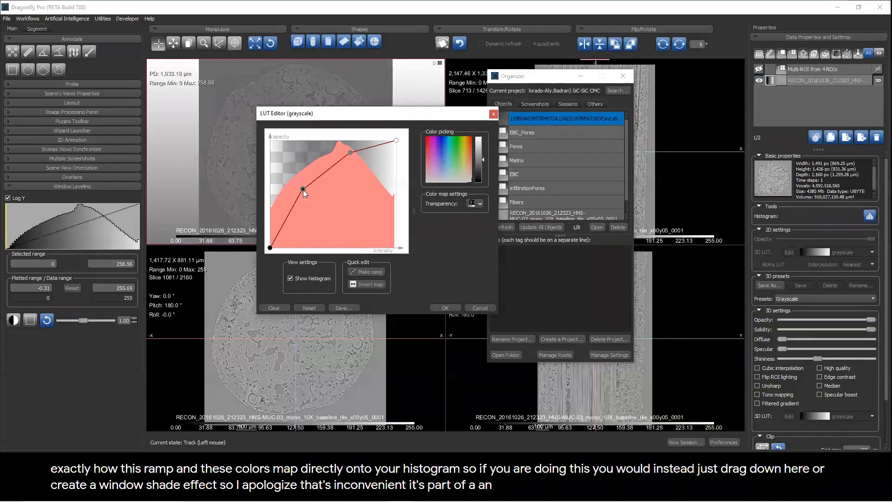
pyautogui.click(447, 307)
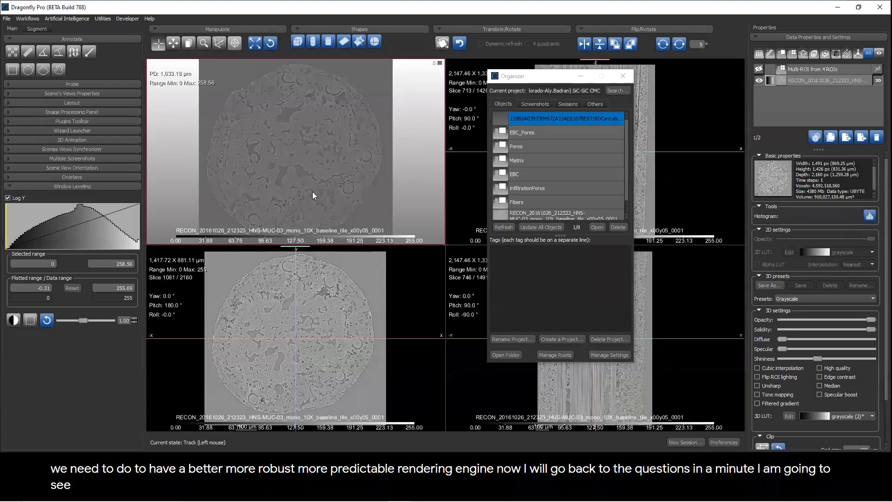
# Step: Maximize the 3D view and apply the Bones 3D preset to the RECON image
pyautogui.moveTo(312, 192); pyautogui.dragTo(315, 145)
pyautogui.doubleClick(316, 145)
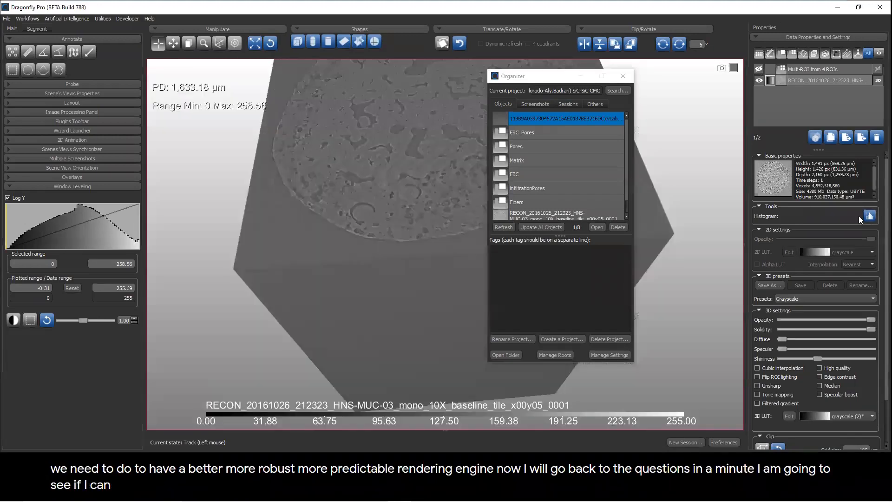
pyautogui.click(810, 300)
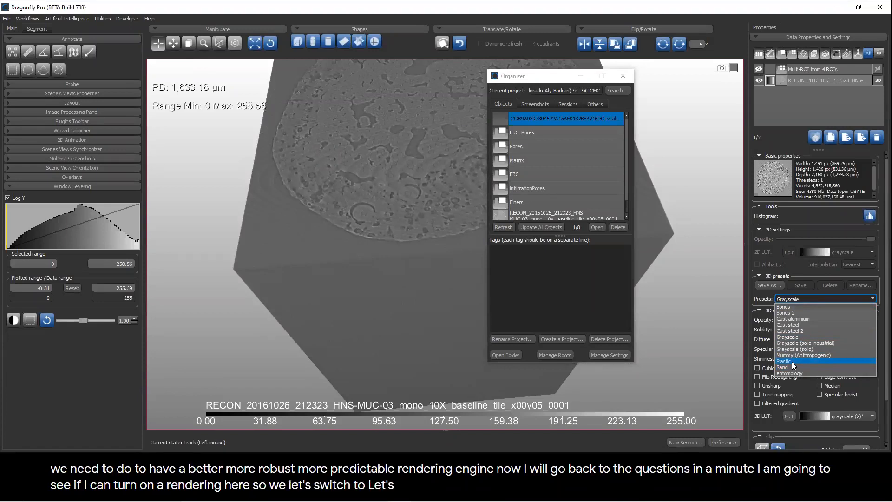
pyautogui.click(790, 309)
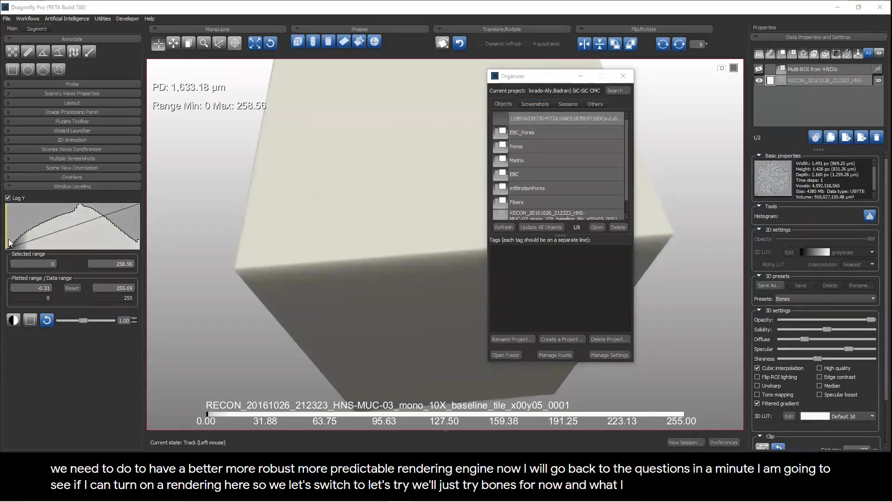
# Step: Raise the RECON image's lower window level to 150.34 and move the Organizer clear of the rendering
pyautogui.moveTo(8, 236); pyautogui.dragTo(85, 221)
pyautogui.scroll(5, 84, 219)
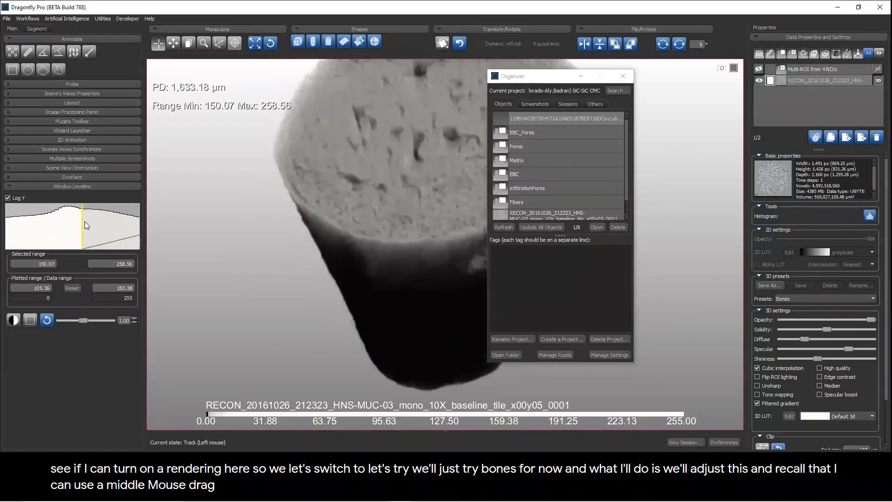
pyautogui.moveTo(539, 82); pyautogui.dragTo(665, 82)
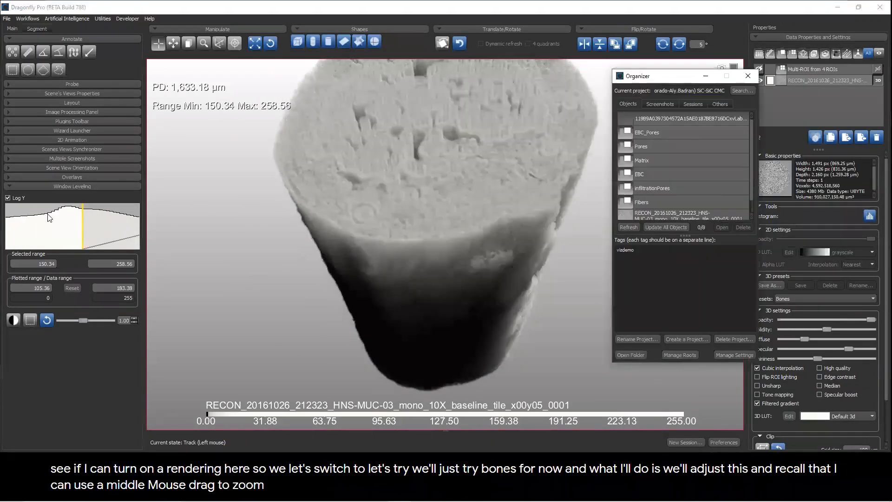
pyautogui.scroll(-3, 81, 227)
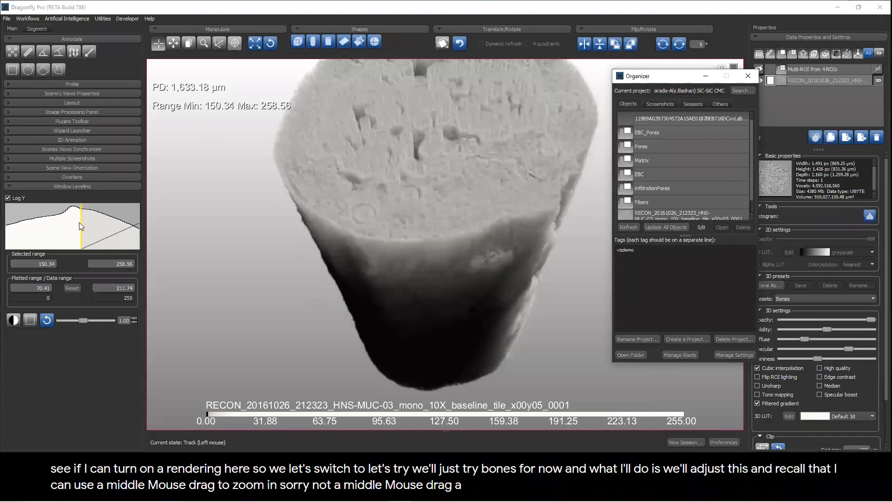
# Step: Reposition the scene's light source so that the dark side of the composite cylinder is evenly lit
pyautogui.moveTo(484, 269); pyautogui.dragTo(371, 231)
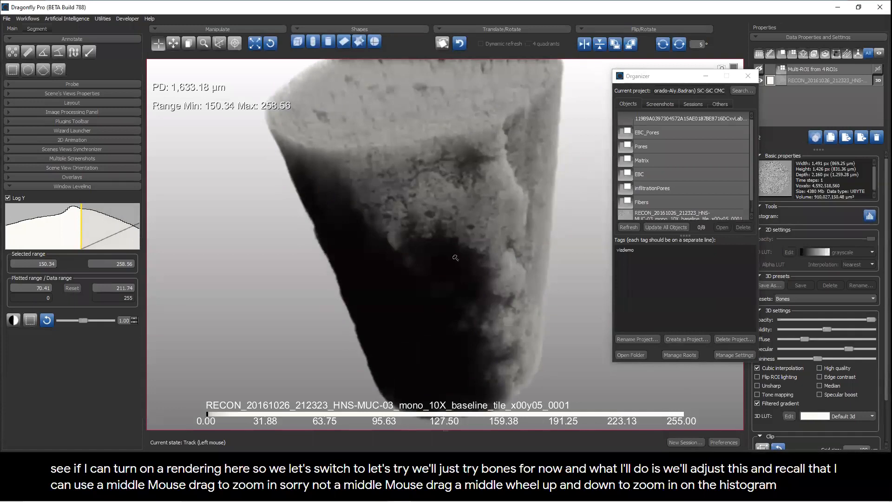
pyautogui.scroll(-3, 372, 230)
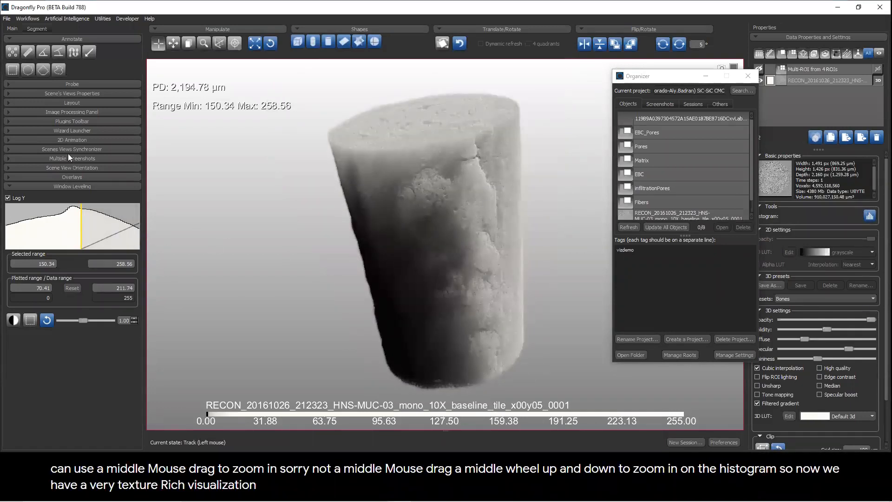
pyautogui.click(70, 94)
pyautogui.moveTo(79, 220)
pyautogui.mouseDown()
pyautogui.moveTo(74, 214)
pyautogui.moveTo(422, 160)
pyautogui.moveTo(534, 189)
pyautogui.mouseUp()
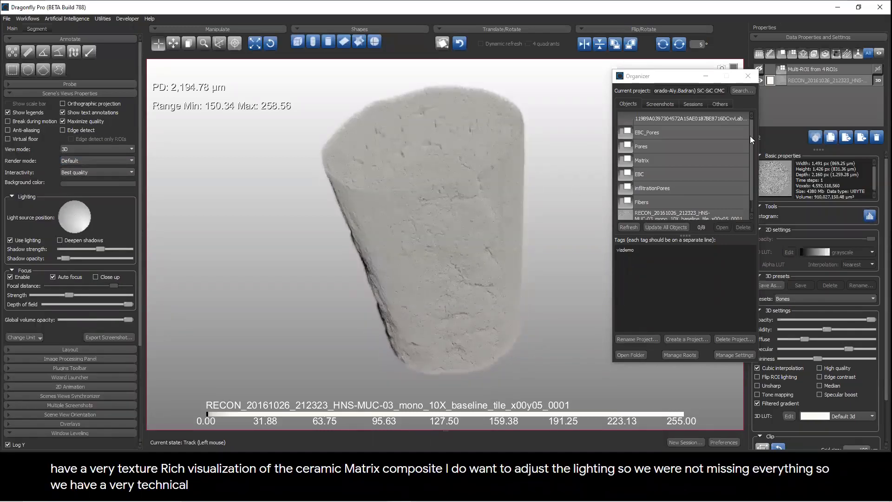
# Step: Restore the four-view layout, uncover the object list and make the Multi-ROI from 4 ROIs visible
pyautogui.click(760, 72)
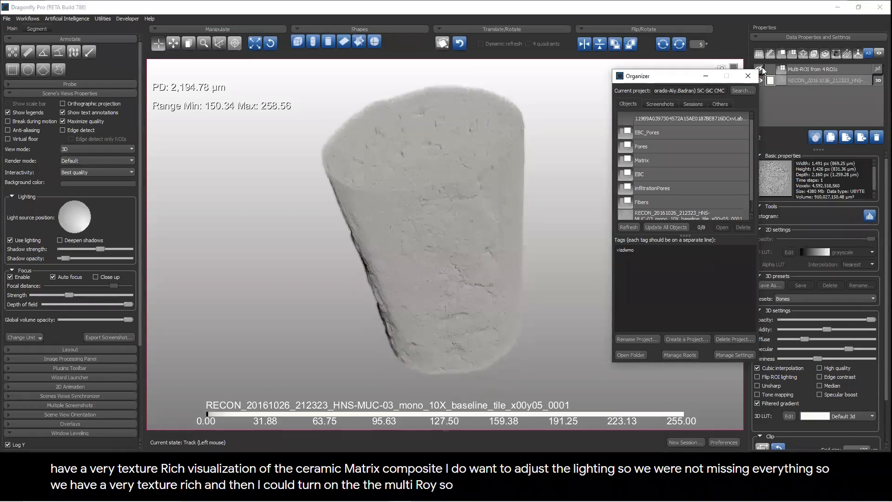
pyautogui.click(495, 195)
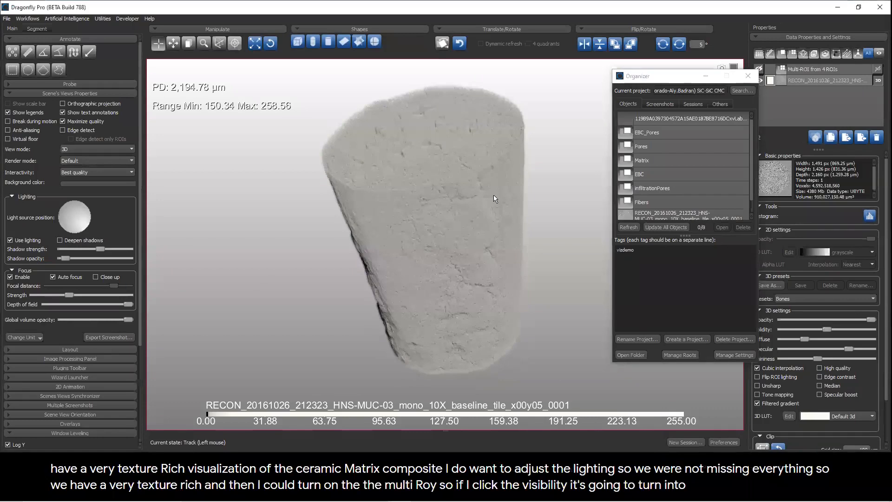
pyautogui.doubleClick(495, 195)
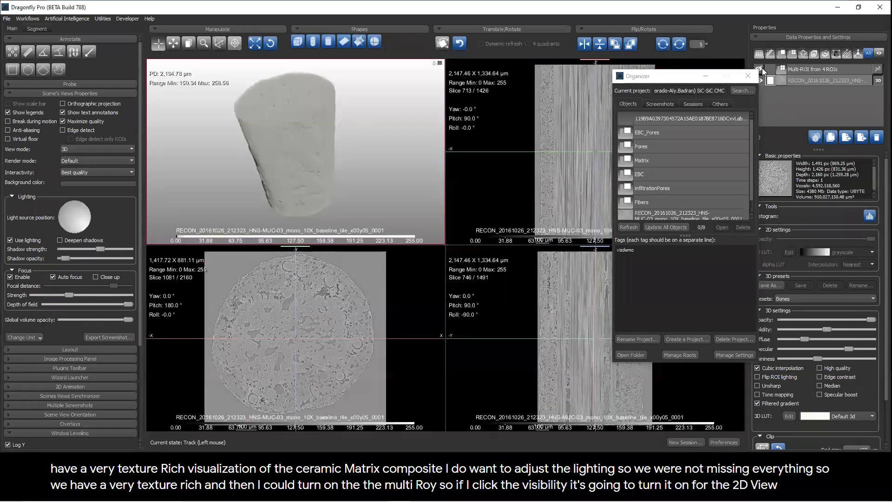
pyautogui.moveTo(659, 79); pyautogui.dragTo(627, 80)
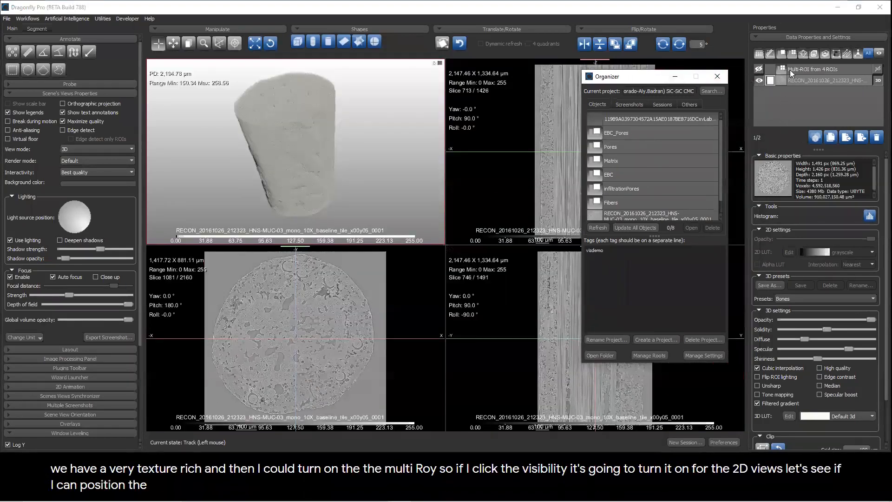
pyautogui.click(789, 69)
pyautogui.click(758, 68)
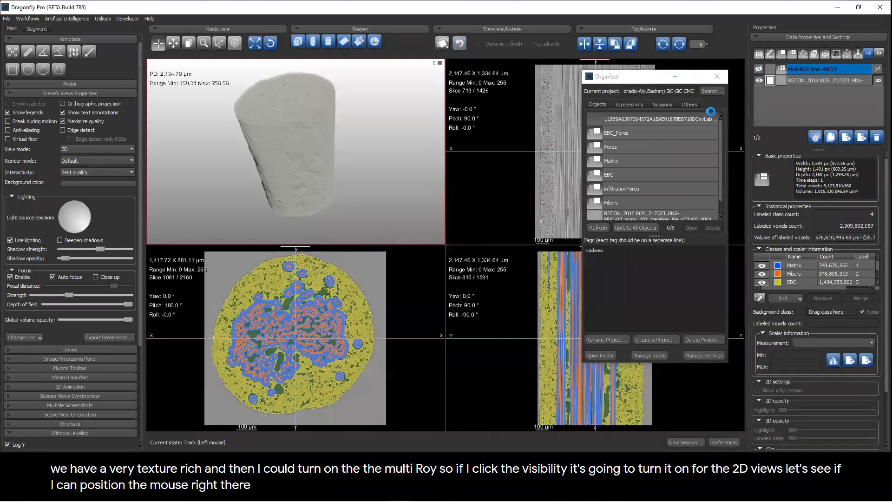
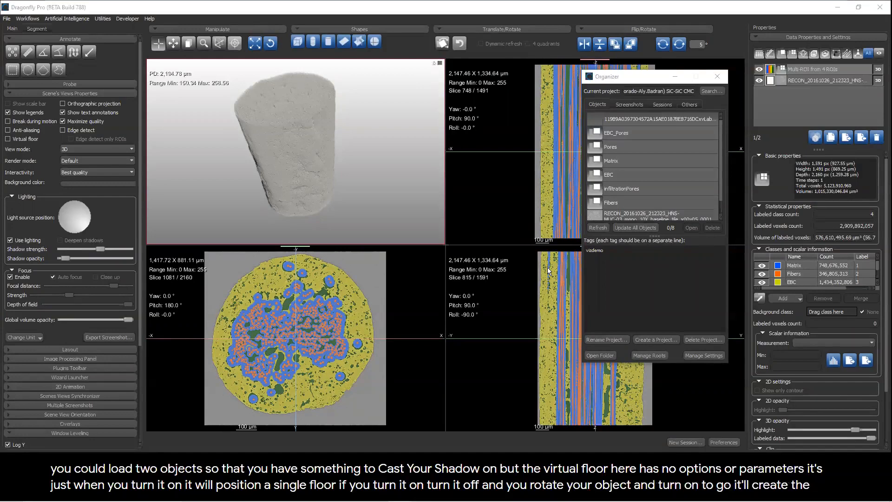
# Step: Refresh the 3D view with the coloured Multi-ROI and enlarge it to fill the workspace
pyautogui.click(858, 92)
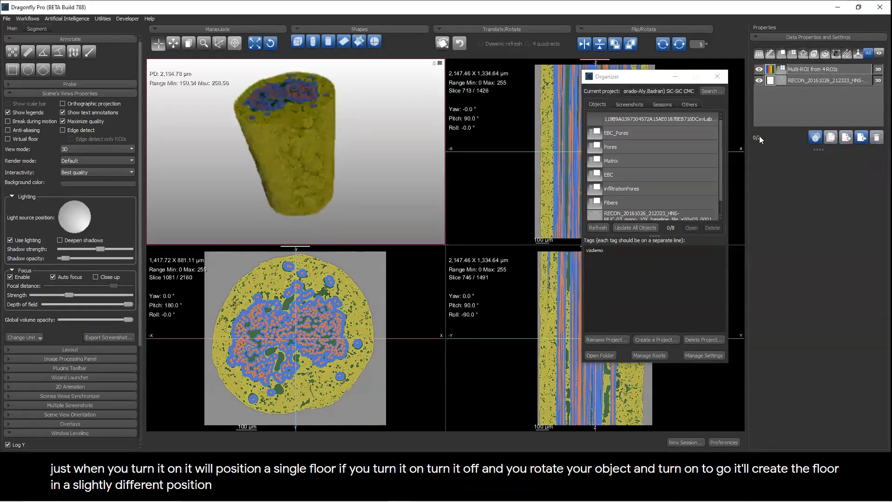
pyautogui.click(294, 151)
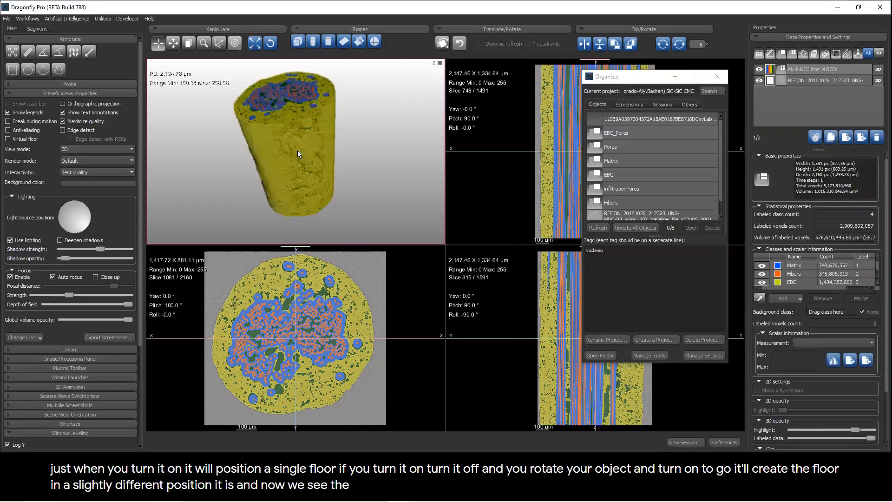
pyautogui.doubleClick(314, 170)
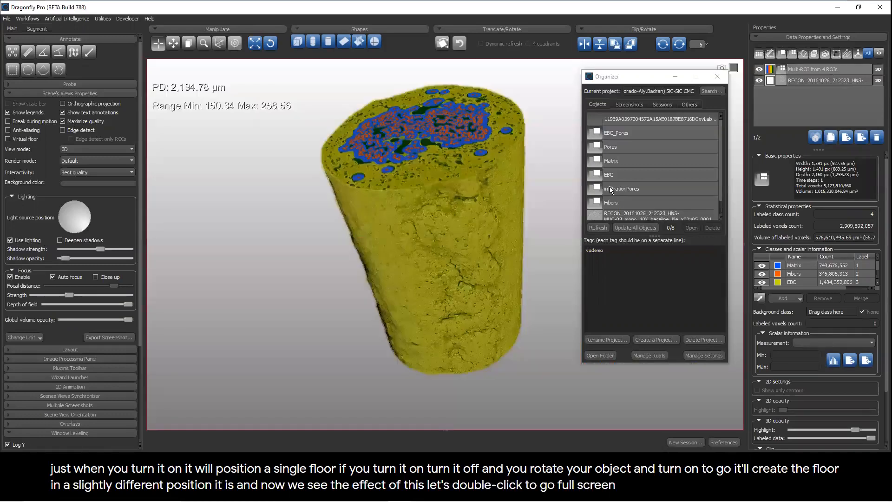
pyautogui.doubleClick(426, 158)
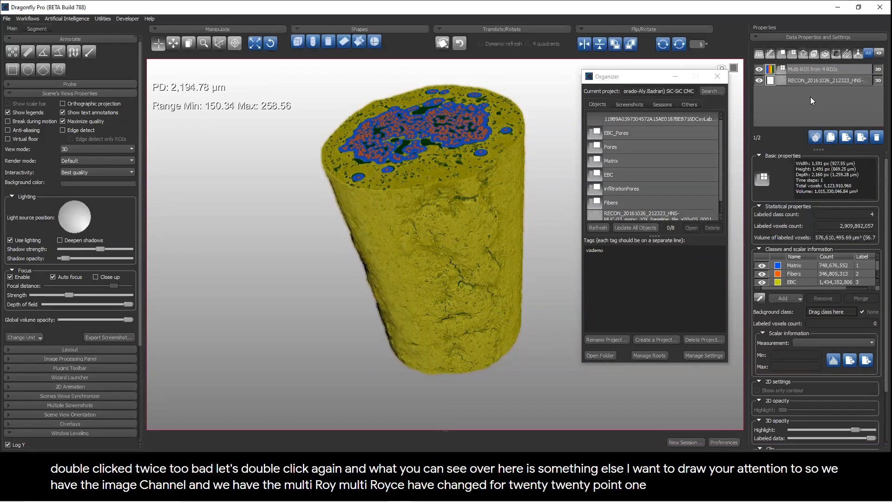
# Step: Hide the Pores and EBC classes of the Multi-ROI, leaving Matrix and Fibers visible
pyautogui.click(797, 267)
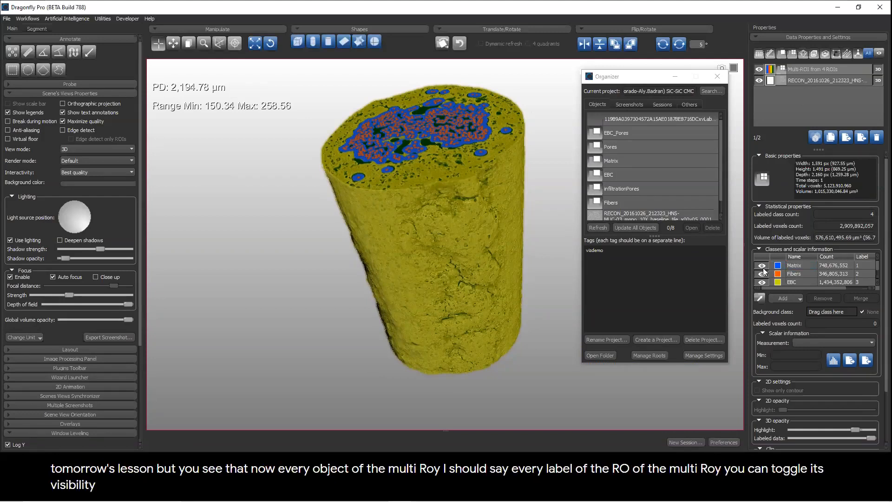
pyautogui.click(759, 207)
pyautogui.click(759, 157)
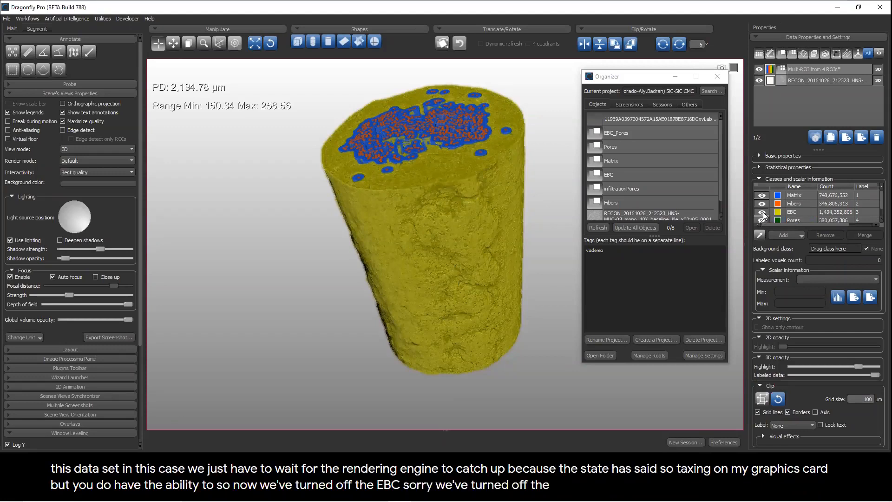
pyautogui.click(791, 211)
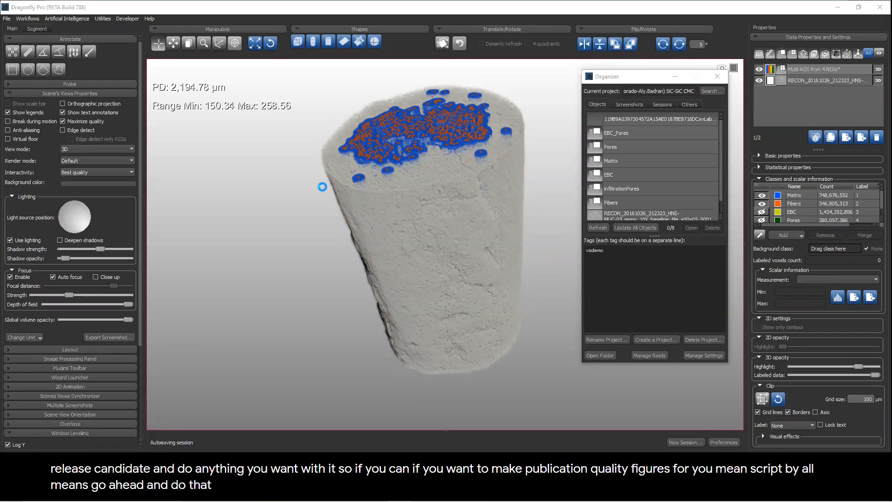
# Step: Switch to the browser, try the Dragonfly 2020.1-RC1 Windows installer link, return to the Early Access page and minimize the browser
pyautogui.hotkey('alt', 'Tab')
pyautogui.press('Tab')
pyautogui.press('Tab')
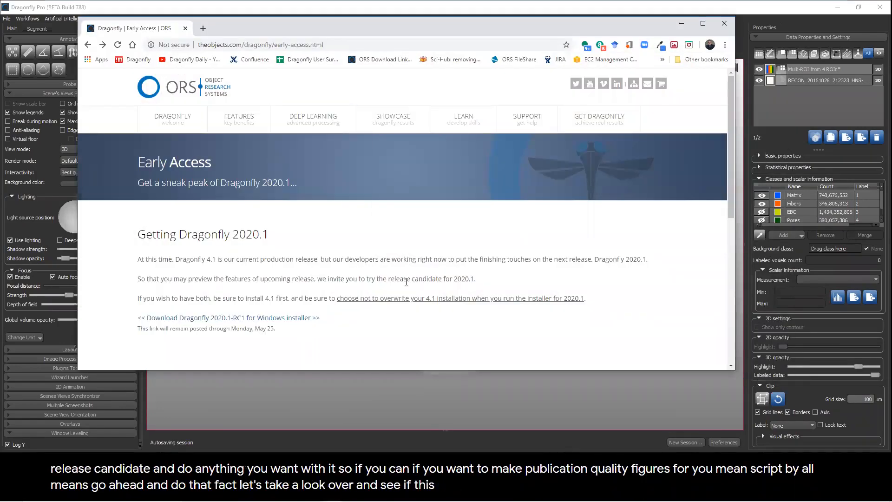
pyautogui.click(298, 318)
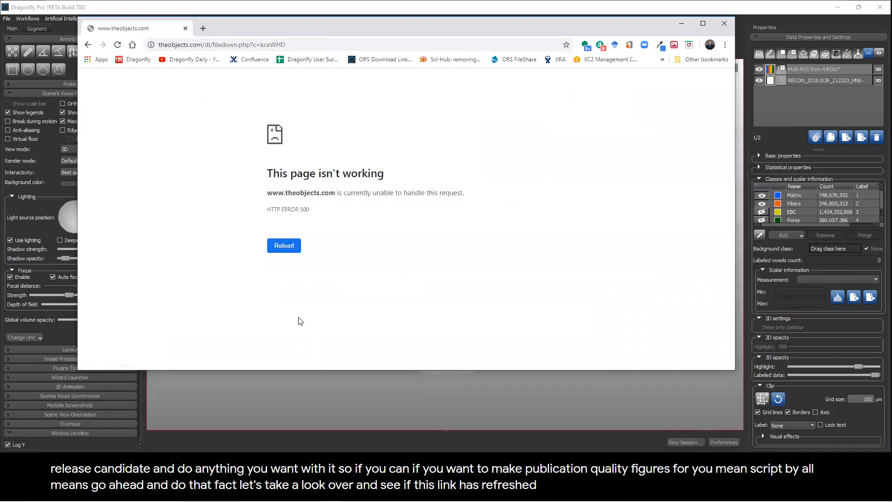
pyautogui.click(87, 45)
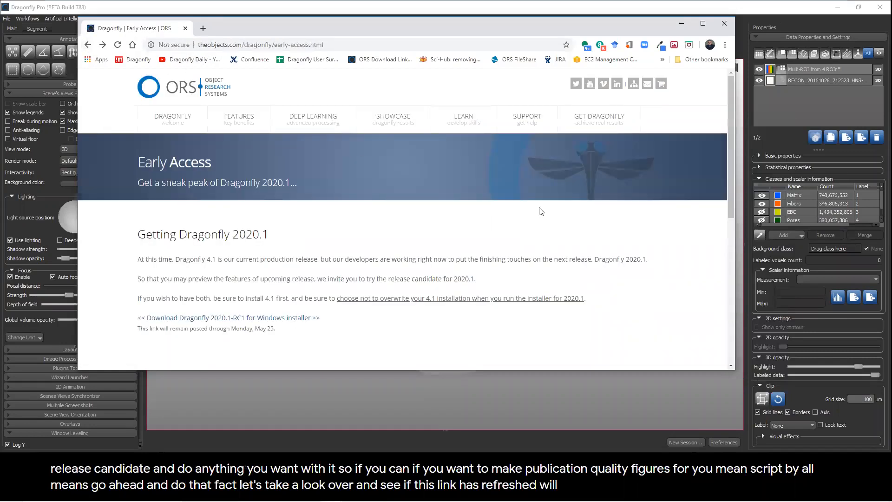
pyautogui.click(682, 23)
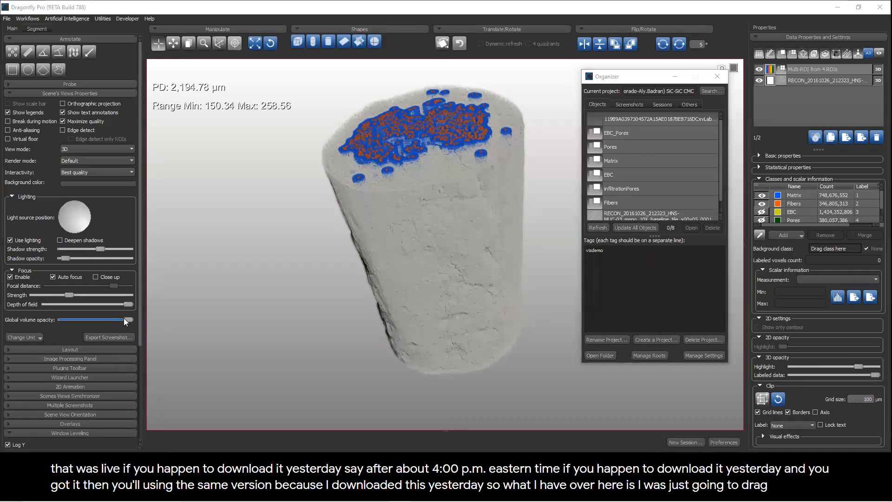
# Step: Reduce the global volume opacity to its minimum, shift the light source slightly upward and rotate the Matrix and Fibers bundle
pyautogui.moveTo(126, 320); pyautogui.dragTo(50, 325)
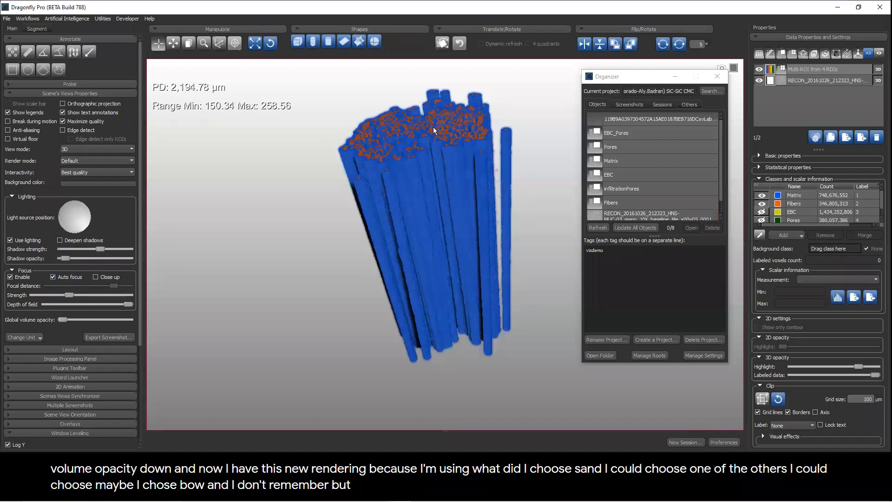
pyautogui.moveTo(80, 223)
pyautogui.mouseDown()
pyautogui.moveTo(67, 214)
pyautogui.moveTo(80, 215)
pyautogui.mouseUp()
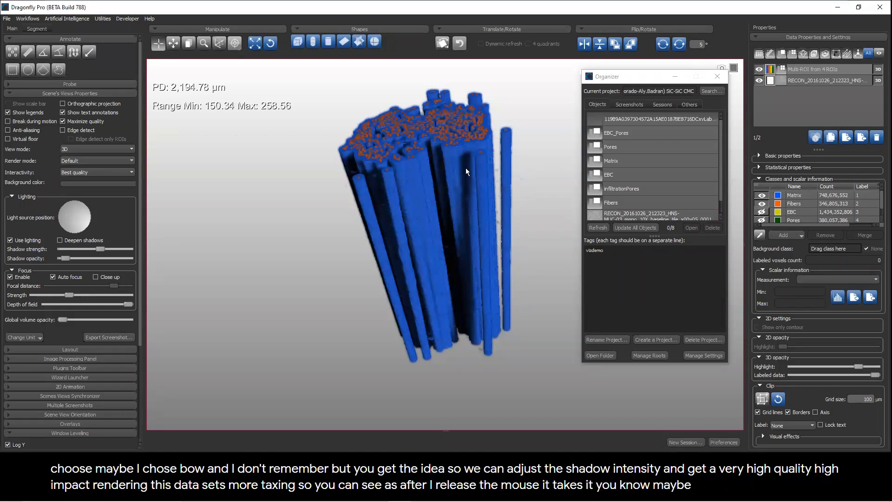
pyautogui.moveTo(457, 154); pyautogui.dragTo(557, 242)
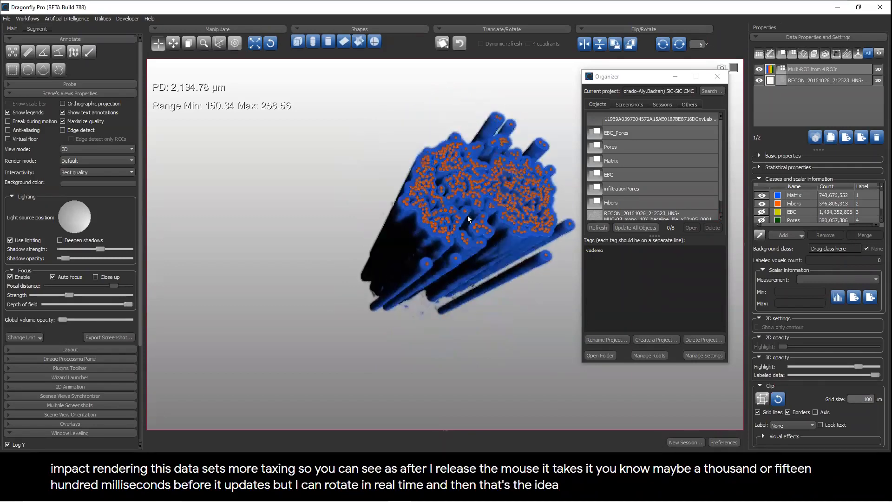
pyautogui.moveTo(455, 236); pyautogui.dragTo(467, 212)
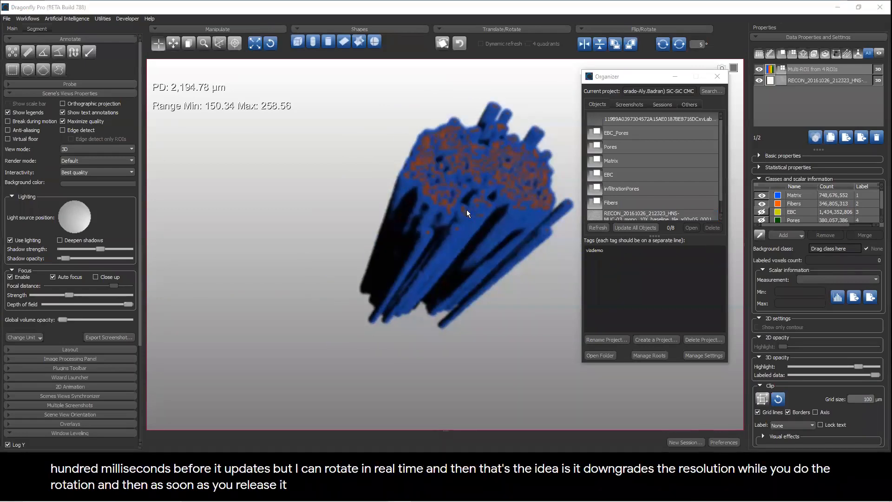
# Step: Close the Organizer, set the 3D view's interactivity to Speed and rotate the Matrix and Fibers bundle
pyautogui.click(717, 77)
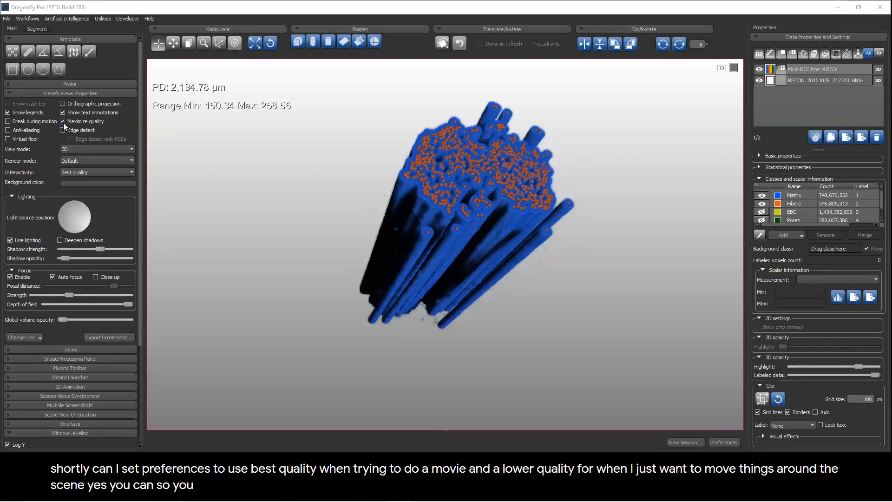
pyautogui.click(73, 172)
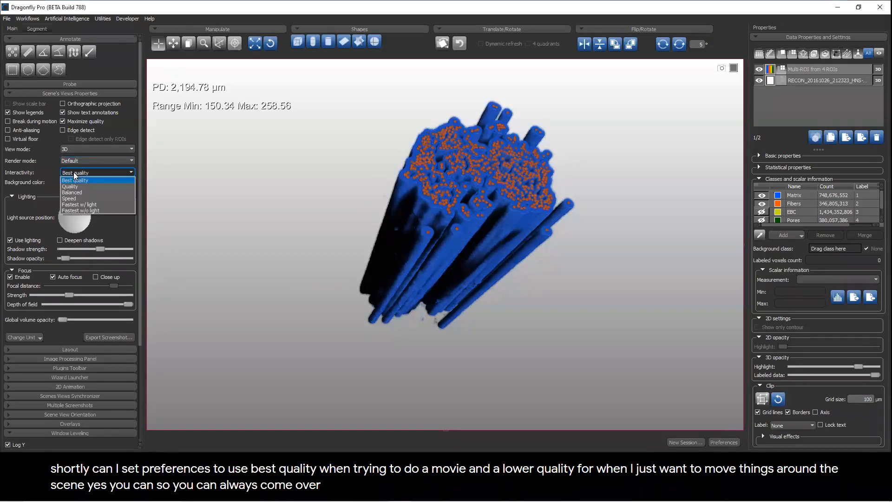
pyautogui.click(81, 199)
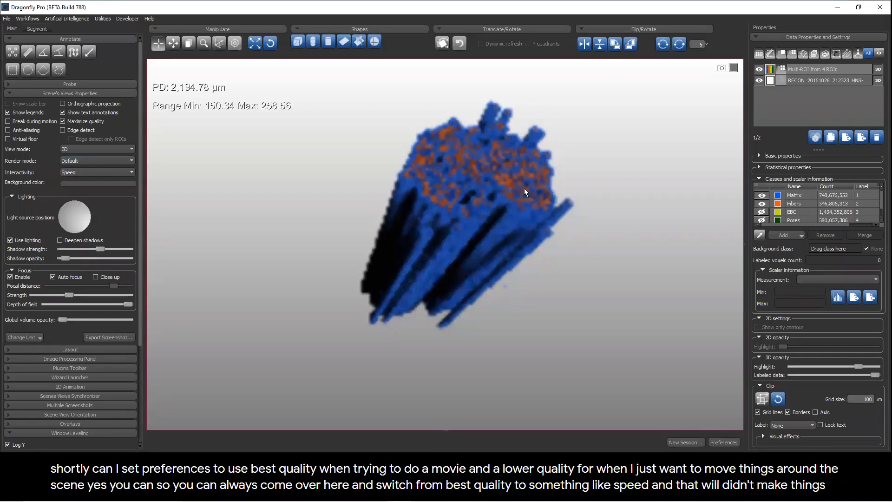
pyautogui.moveTo(502, 173); pyautogui.dragTo(531, 189)
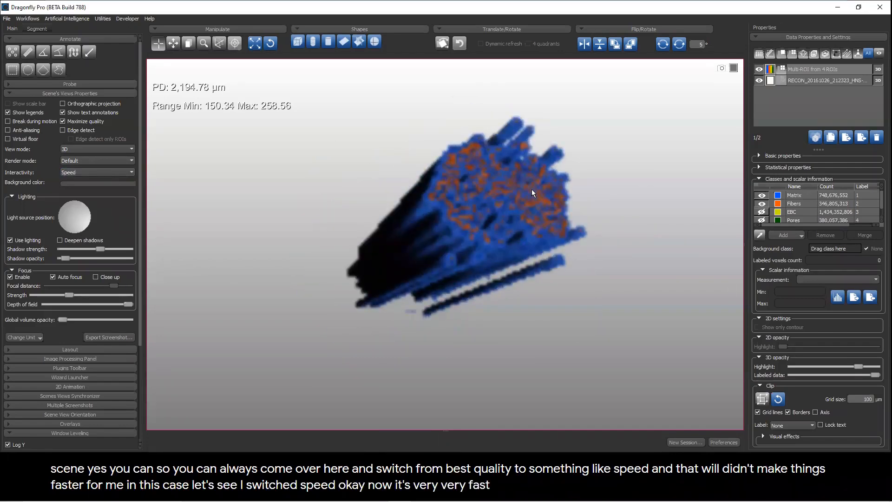
# Step: Set the 3D view's interactivity to Balanced
pyautogui.click(77, 173)
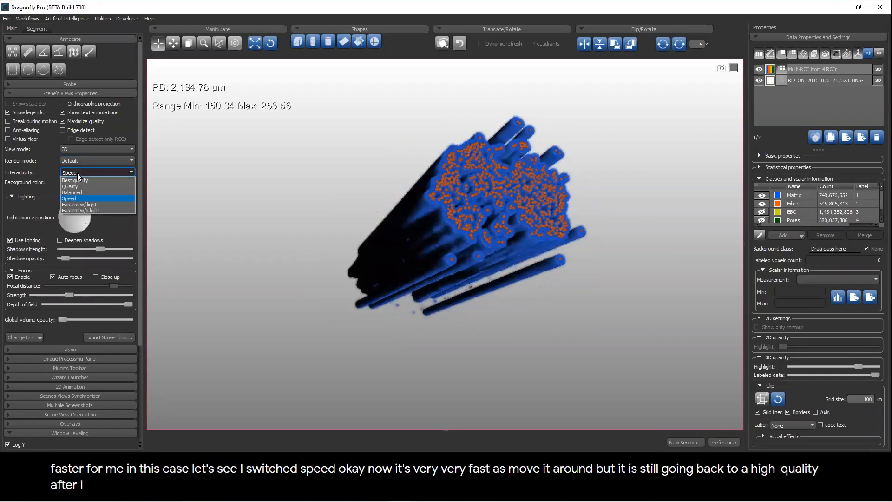
pyautogui.click(532, 154)
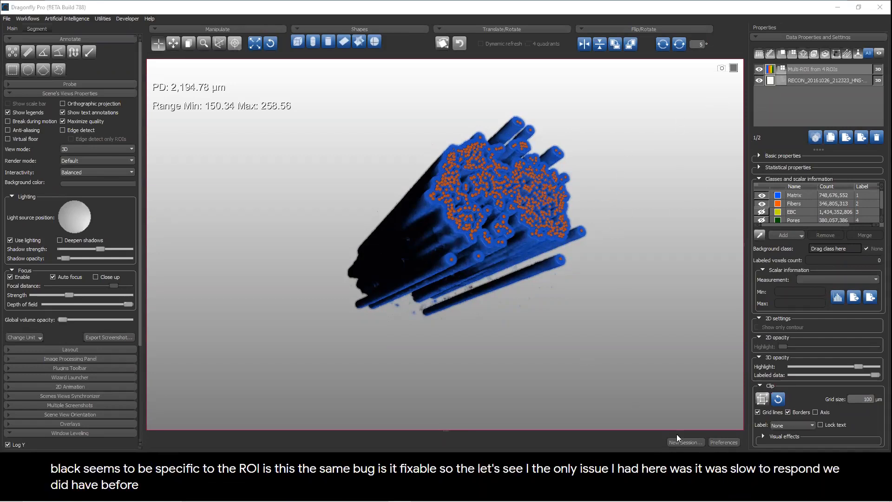
pyautogui.click(825, 81)
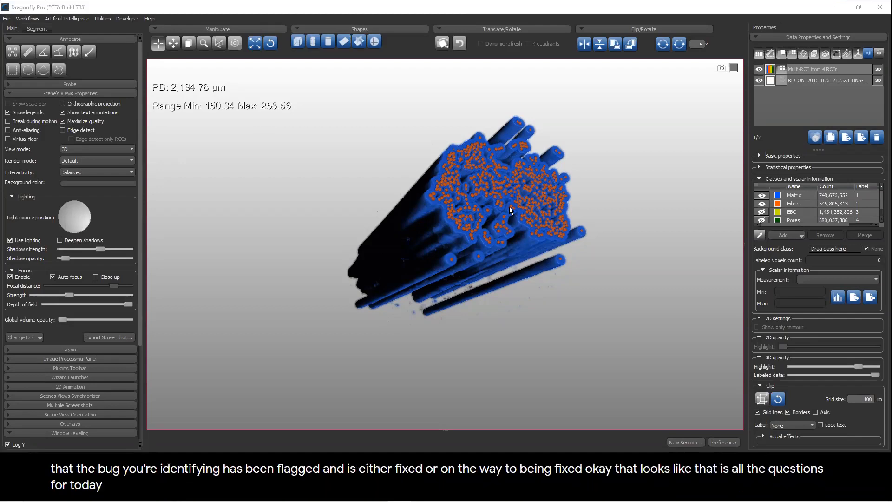
# Step: Switch to the browser, retry the Dragonfly 2020.1-RC1 Windows installer download, go back to the Early Access page and return to Dragonfly
pyautogui.hotkey('alt', 'Tab')
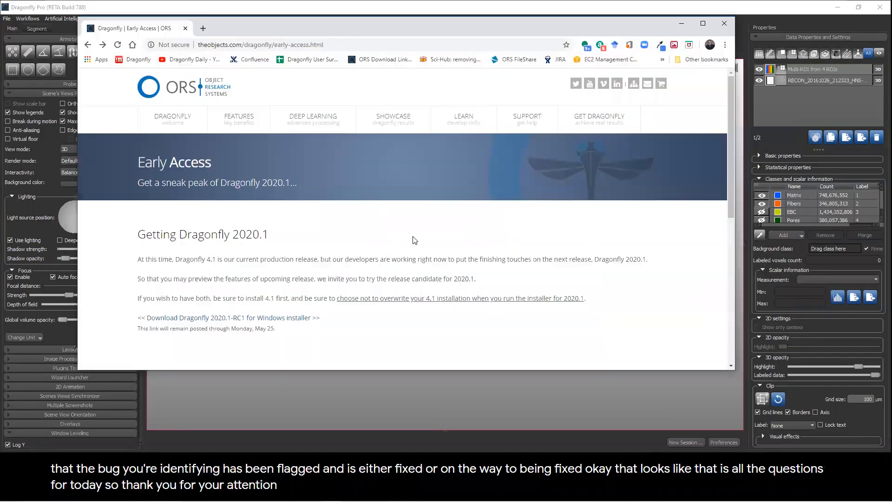
pyautogui.click(262, 320)
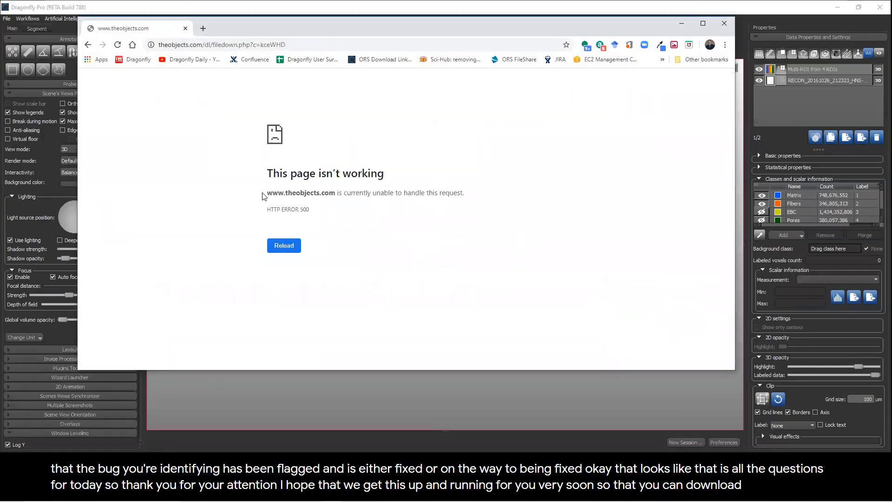
pyautogui.click(88, 47)
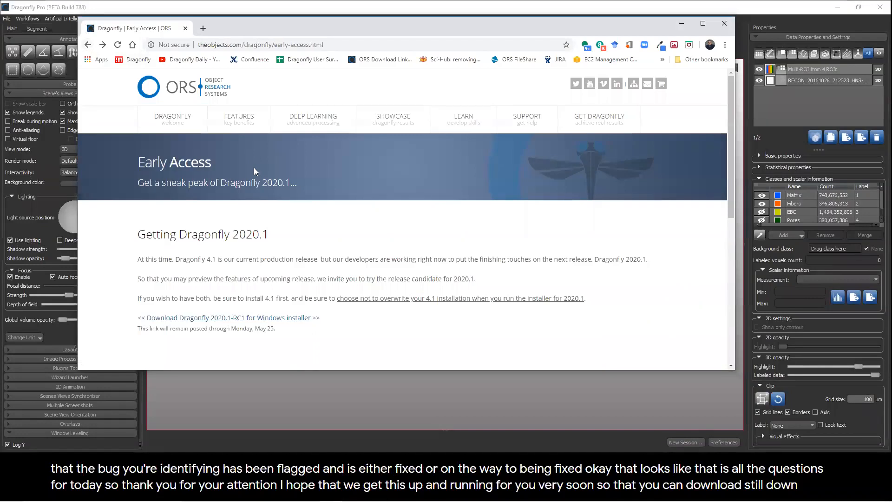
pyautogui.click(241, 387)
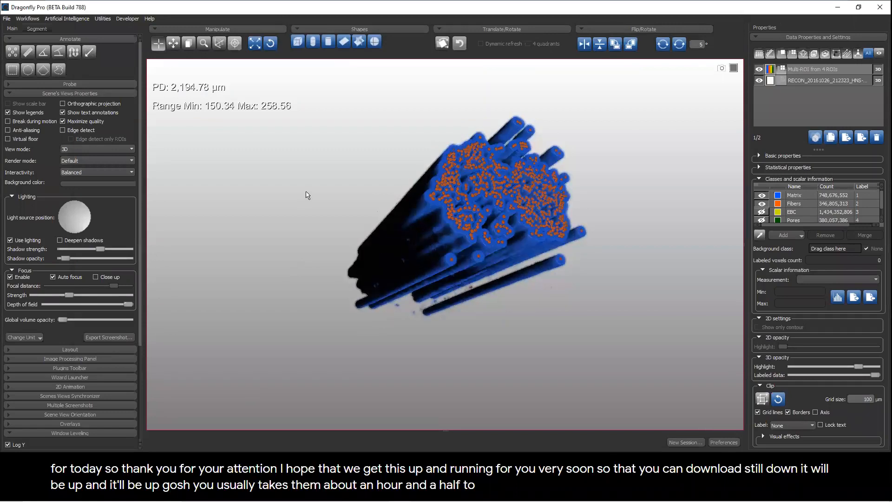